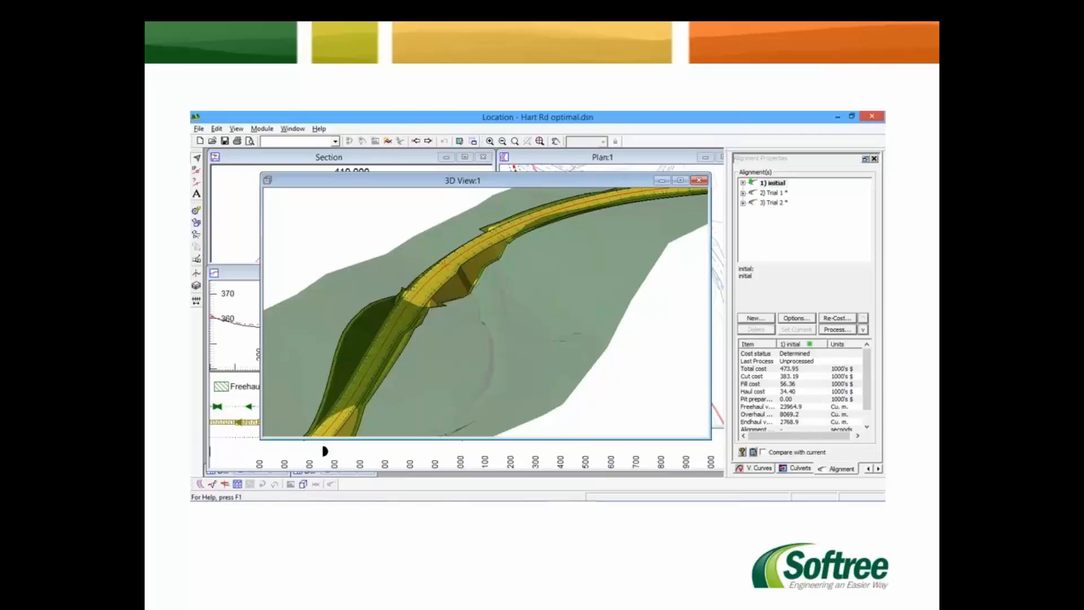
Leave the presentation, switch to the Terrain window with pad 3D demo.ter and maximize its plan view.
{"action": "key", "text": "Right"}
{"action": "key", "text": "Right"}
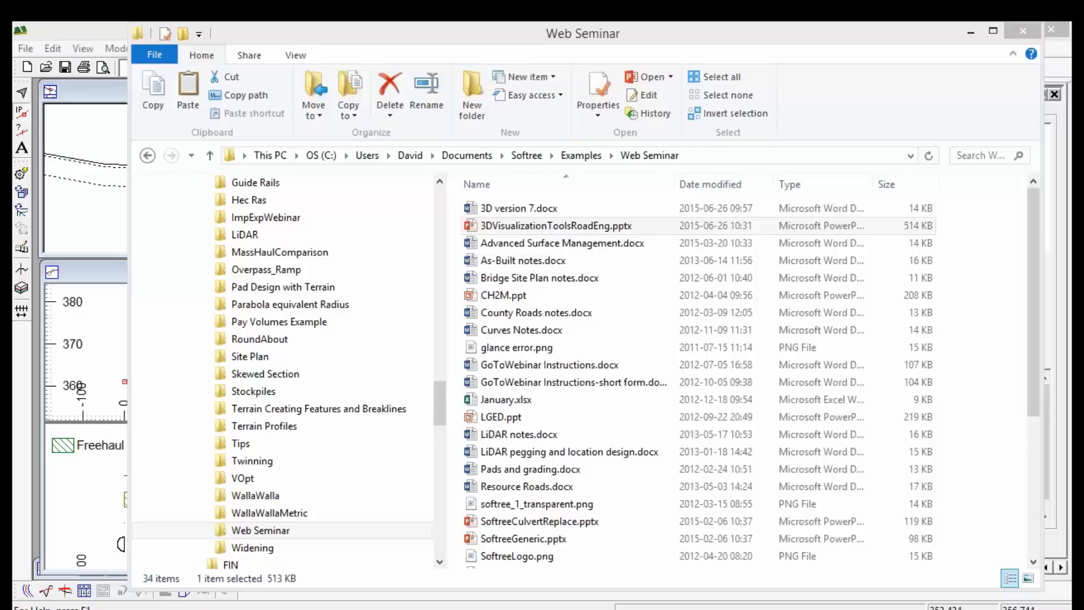
{"action": "left_click", "coordinate": [970, 32]}
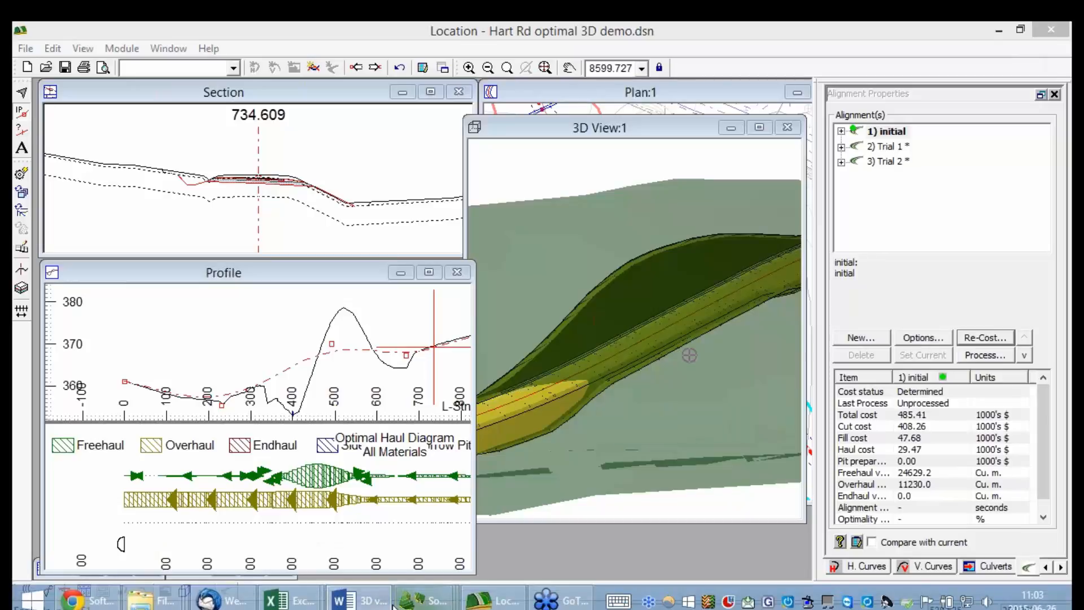
{"action": "mouse_move", "coordinate": [416, 600]}
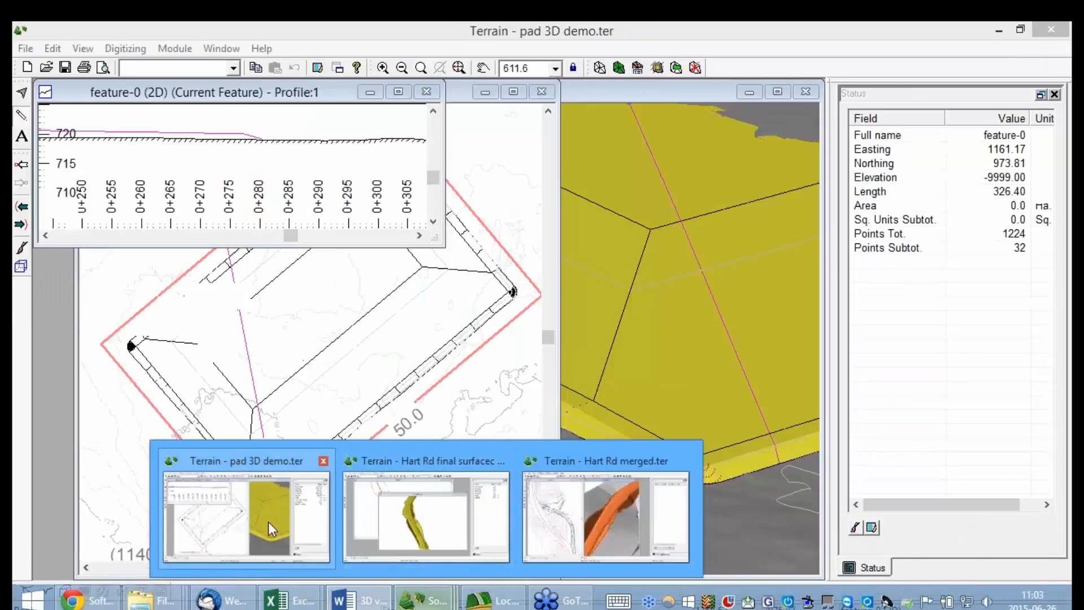
{"action": "left_click", "coordinate": [268, 522]}
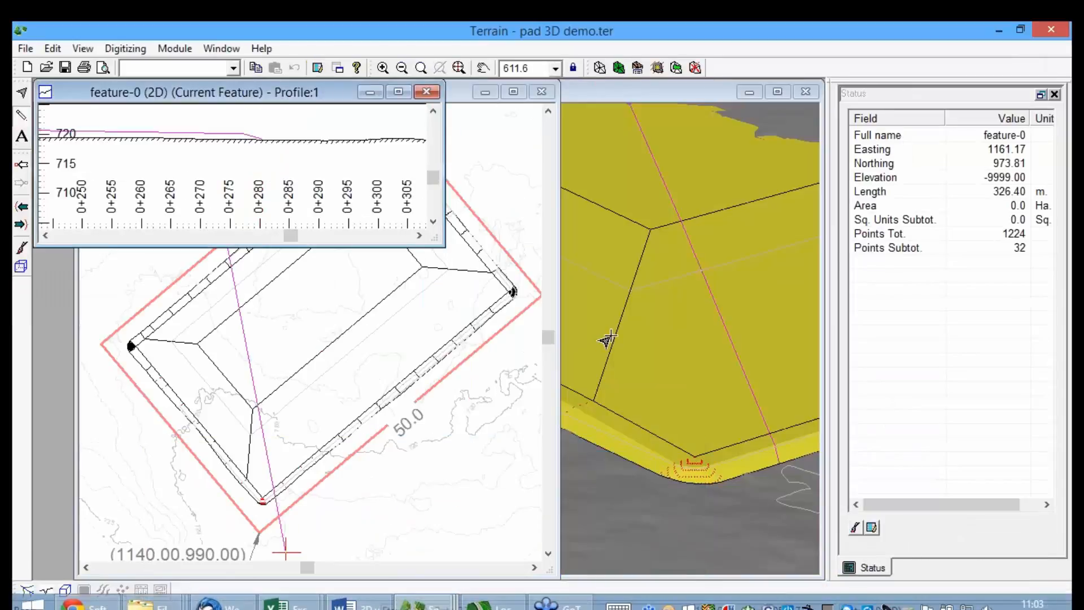
{"action": "double_click", "coordinate": [459, 92]}
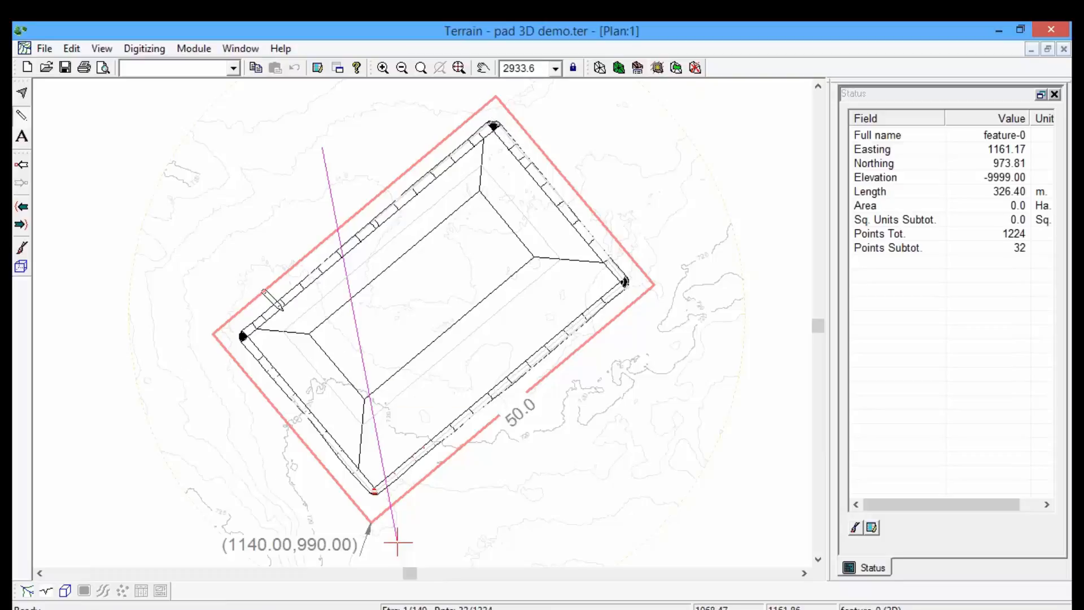
Grade the pad boundary to OG.ter without the template, using 1:1 cut and 3:1 fill slopes, and calculate the volumes.
{"action": "key", "text": "Escape"}
{"action": "left_click", "coordinate": [257, 328]}
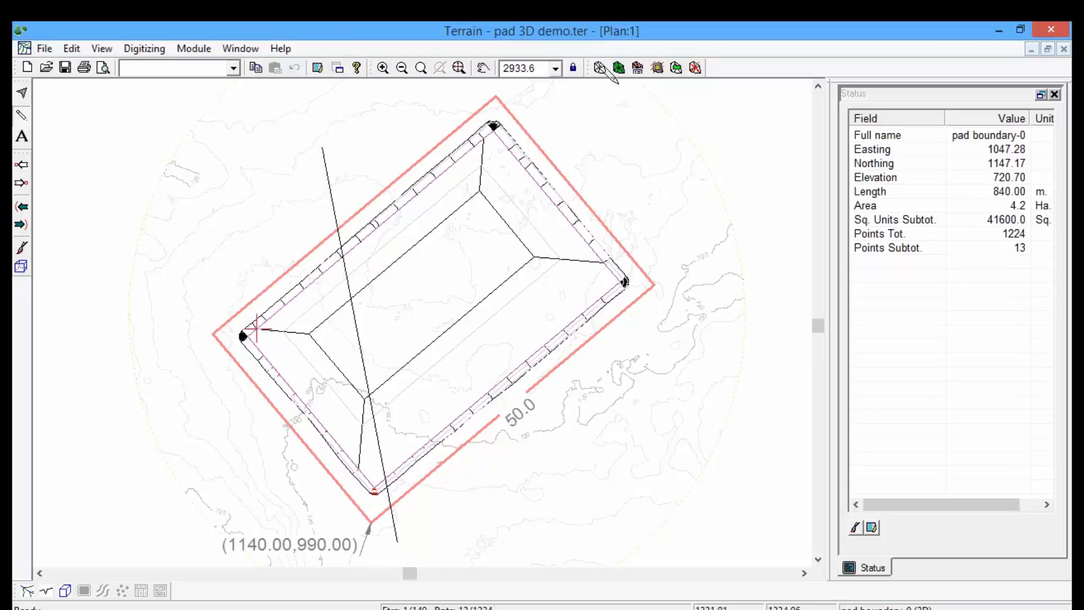
{"action": "left_click", "coordinate": [658, 69]}
{"action": "left_click", "coordinate": [657, 69]}
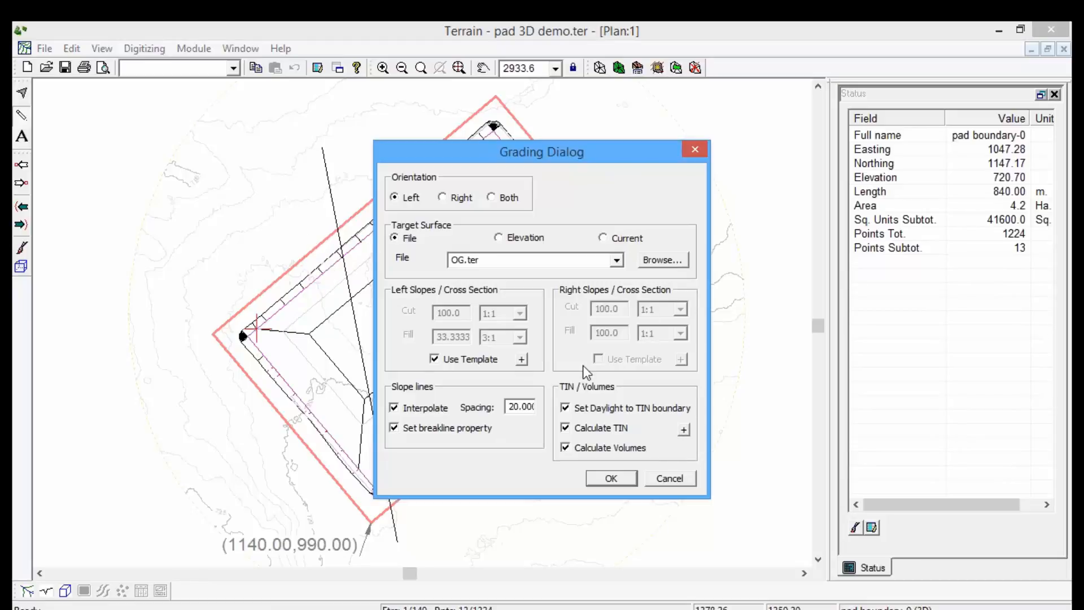
{"action": "left_click", "coordinate": [522, 360]}
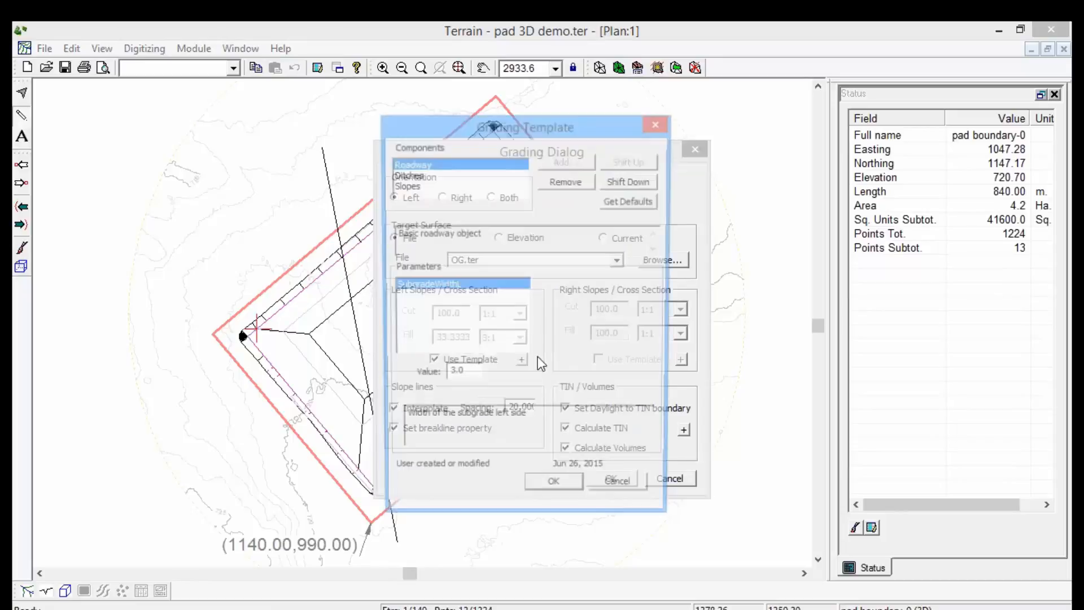
{"action": "left_click", "coordinate": [622, 492]}
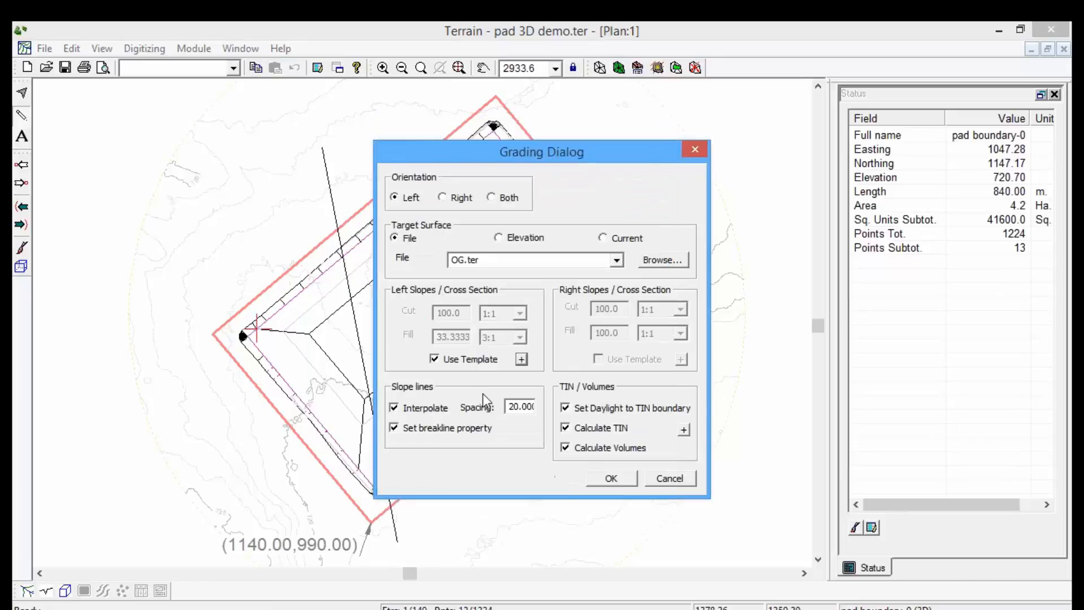
{"action": "left_click", "coordinate": [434, 359]}
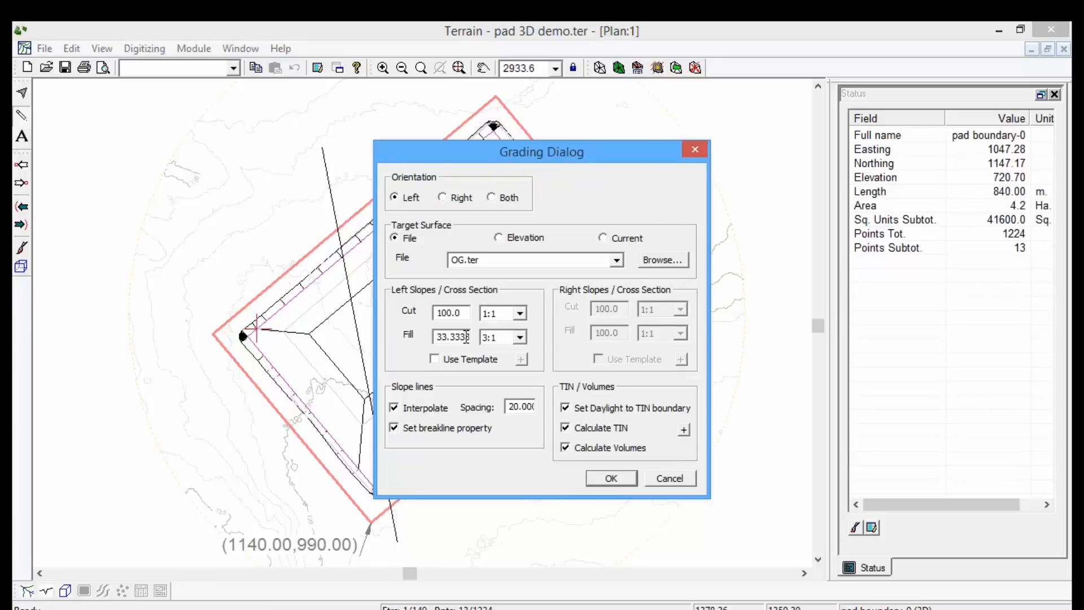
{"action": "left_click", "coordinate": [609, 477]}
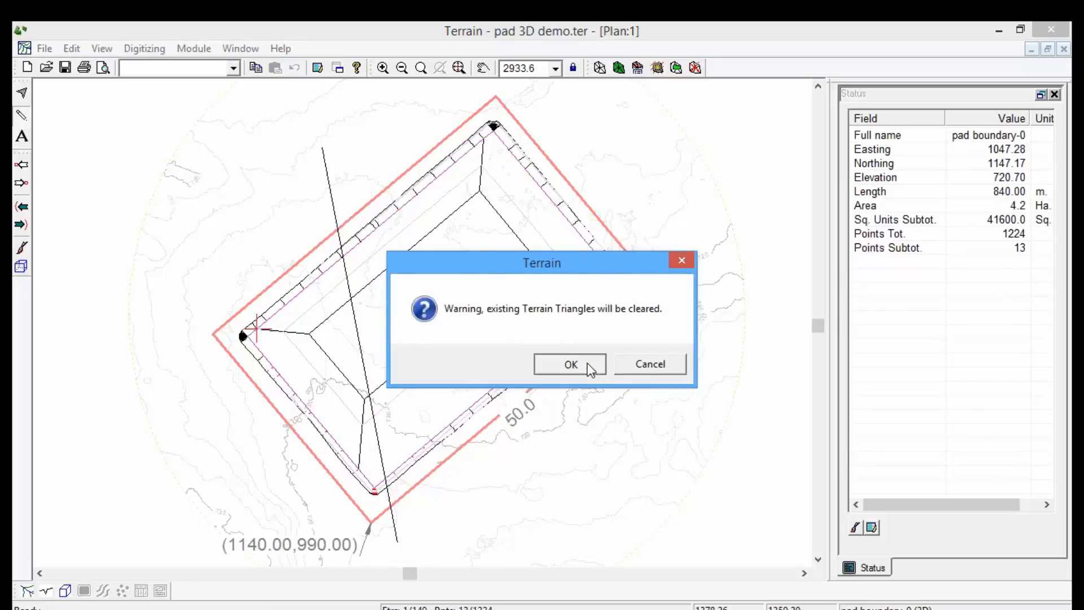
{"action": "left_click", "coordinate": [587, 366]}
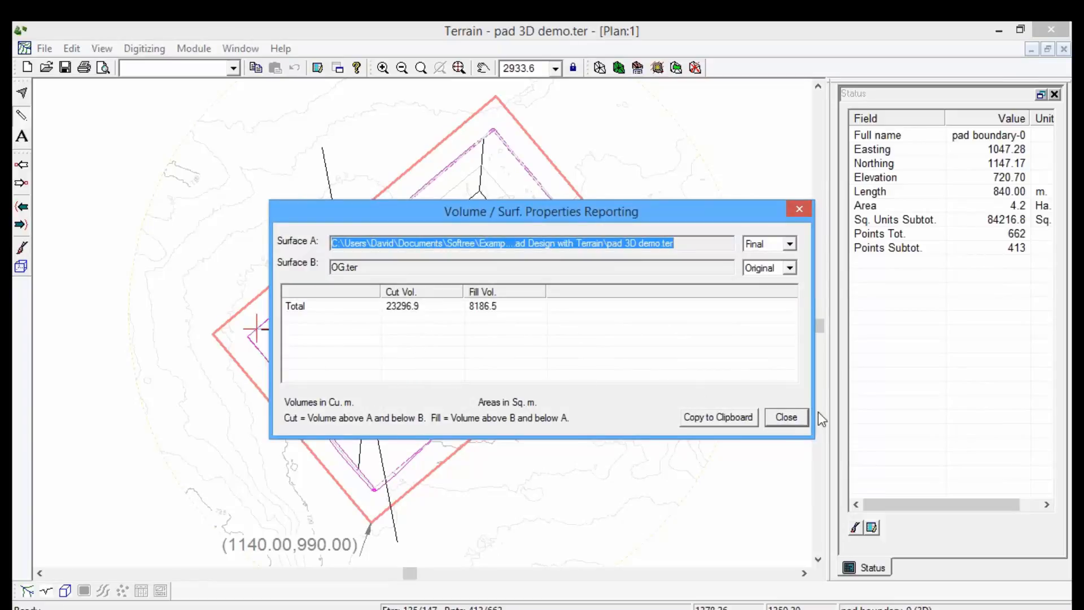
{"action": "left_click", "coordinate": [795, 417]}
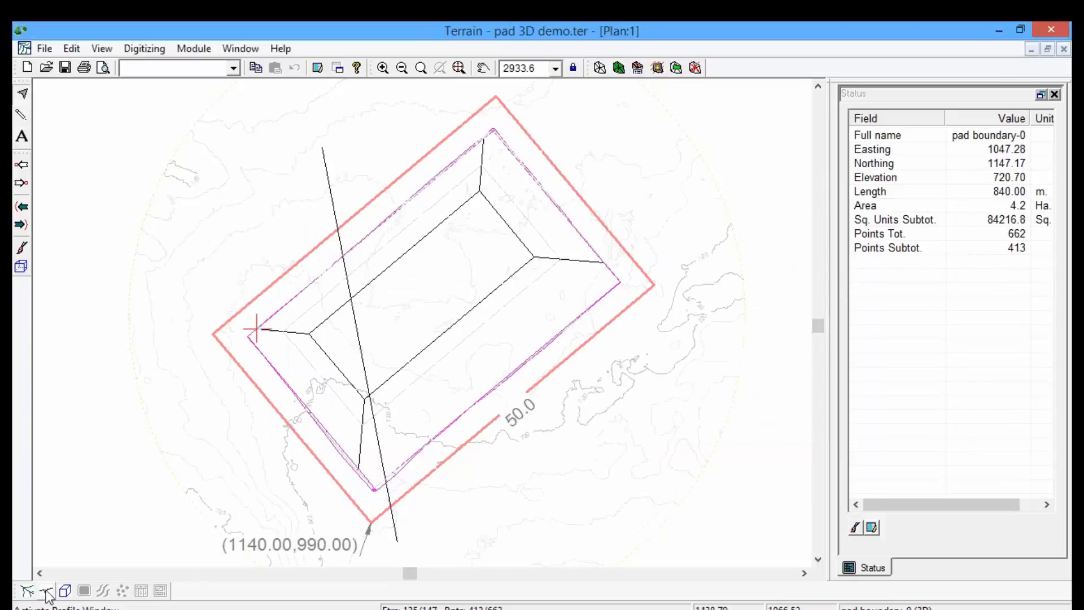
Display the profile of the section line crossing the pad and examine the cut slope near station 0+090.
{"action": "left_click", "coordinate": [355, 351]}
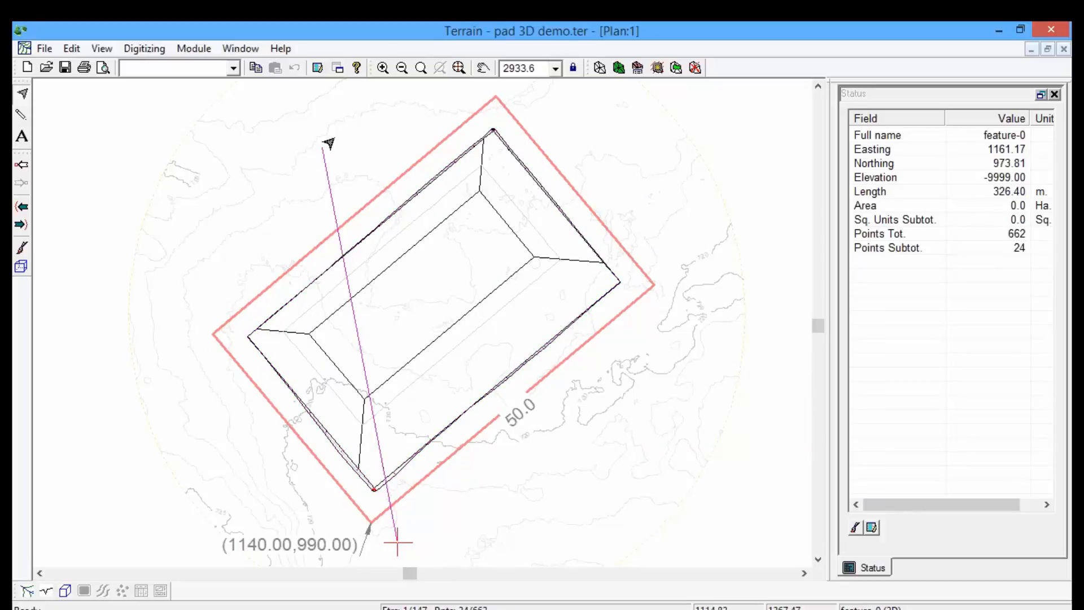
{"action": "left_click", "coordinate": [53, 587]}
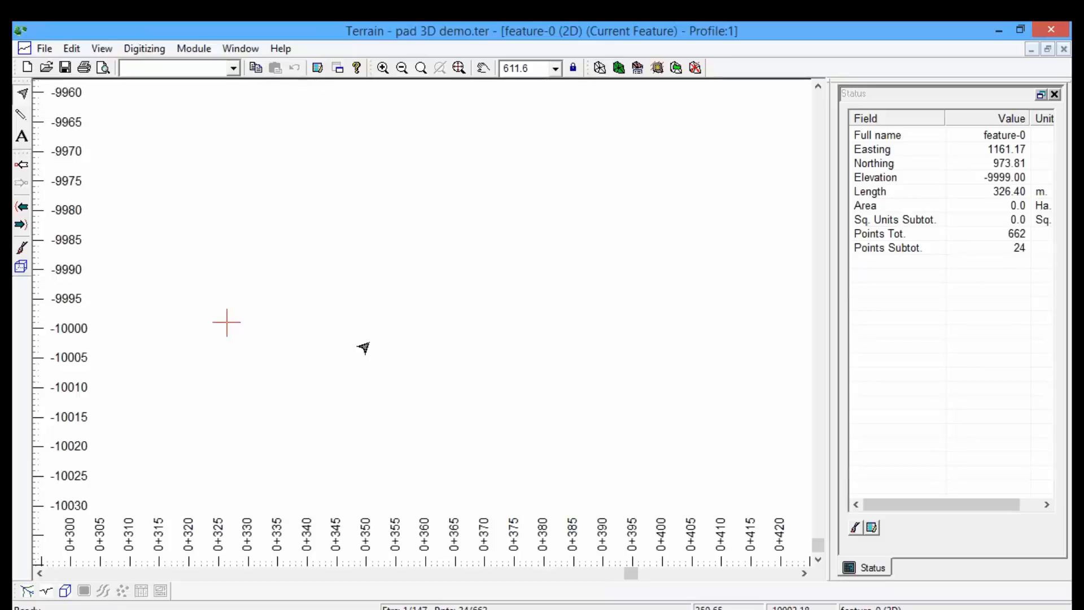
{"action": "left_click", "coordinate": [458, 67]}
{"action": "scroll", "coordinate": [373, 327], "scroll_direction": "up", "scroll_amount": 5}
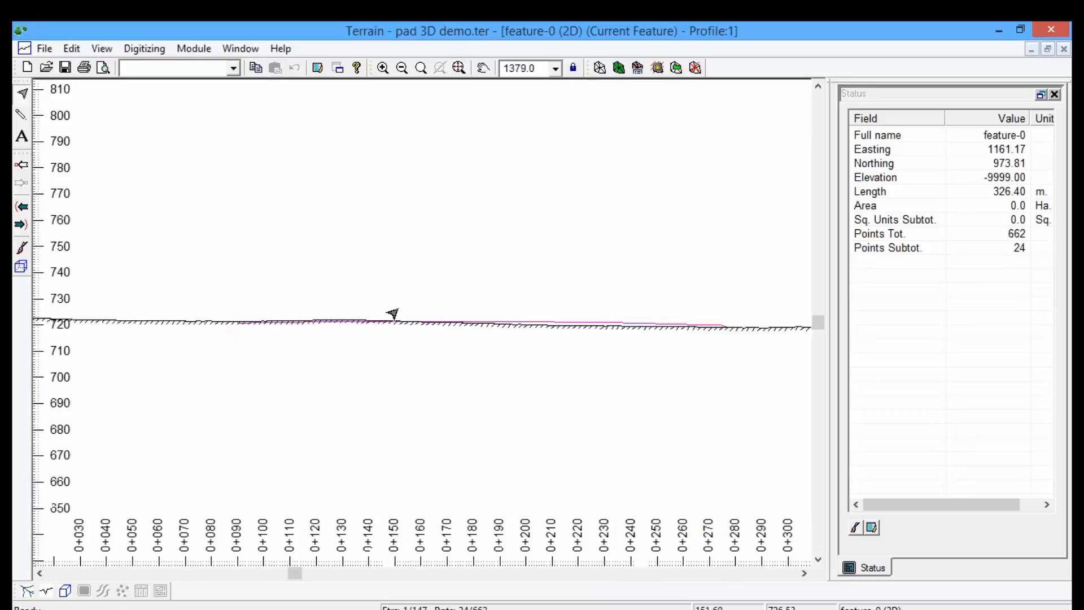
{"action": "scroll", "coordinate": [280, 334], "scroll_direction": "up", "scroll_amount": 4}
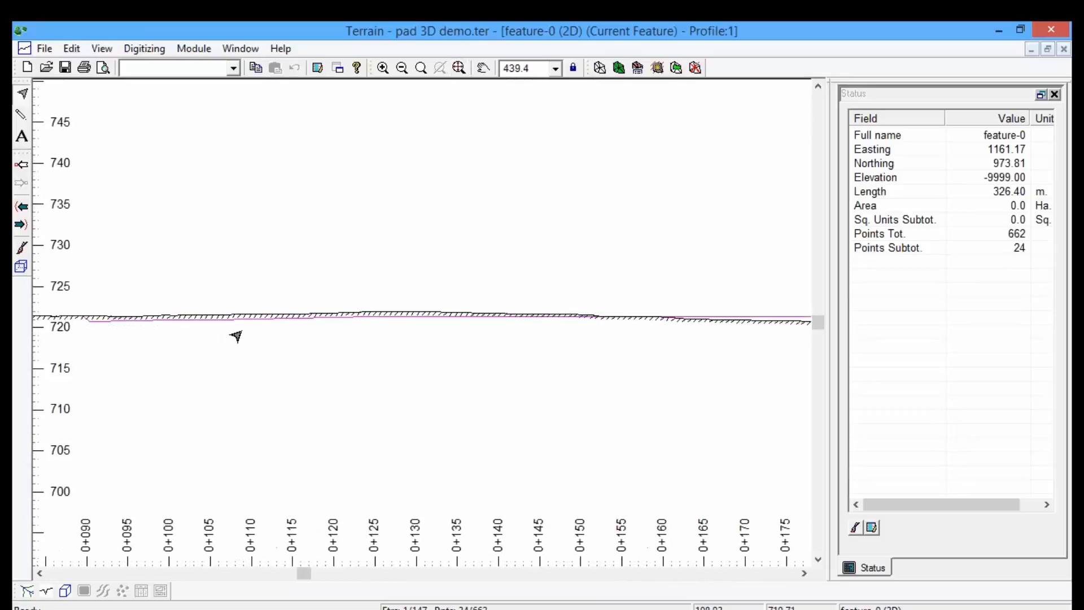
{"action": "scroll", "coordinate": [350, 335], "scroll_direction": "up", "scroll_amount": 4}
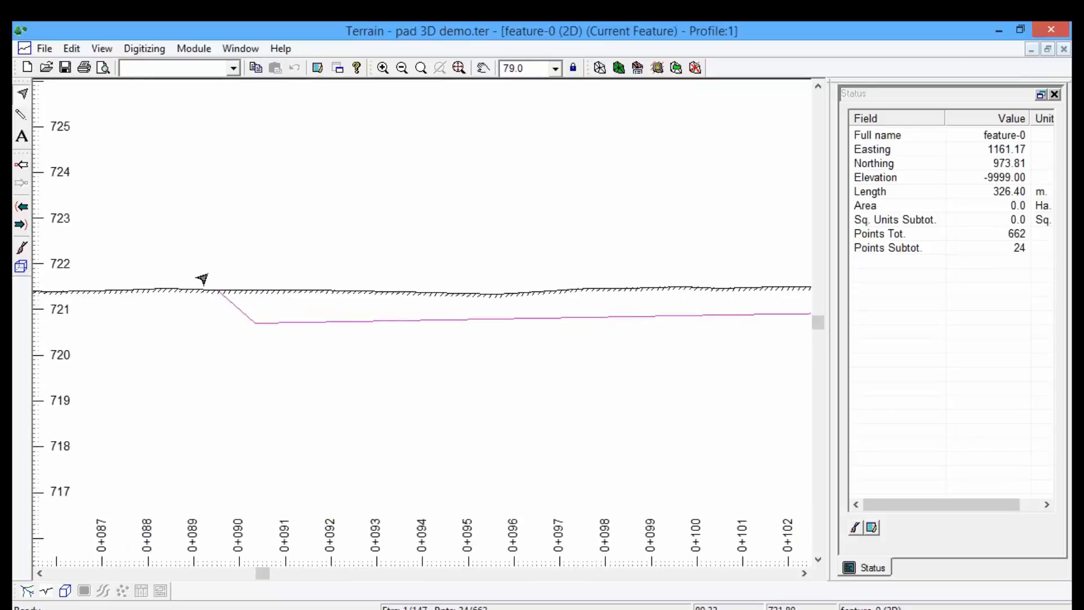
Follow the pad surface along the profile from the cut slope to the fill slope near station 0+277.
{"action": "middle_click_drag", "start_coordinate": [672, 337], "coordinate": [221, 290]}
{"action": "scroll", "coordinate": [500, 274], "scroll_direction": "down", "scroll_amount": 3}
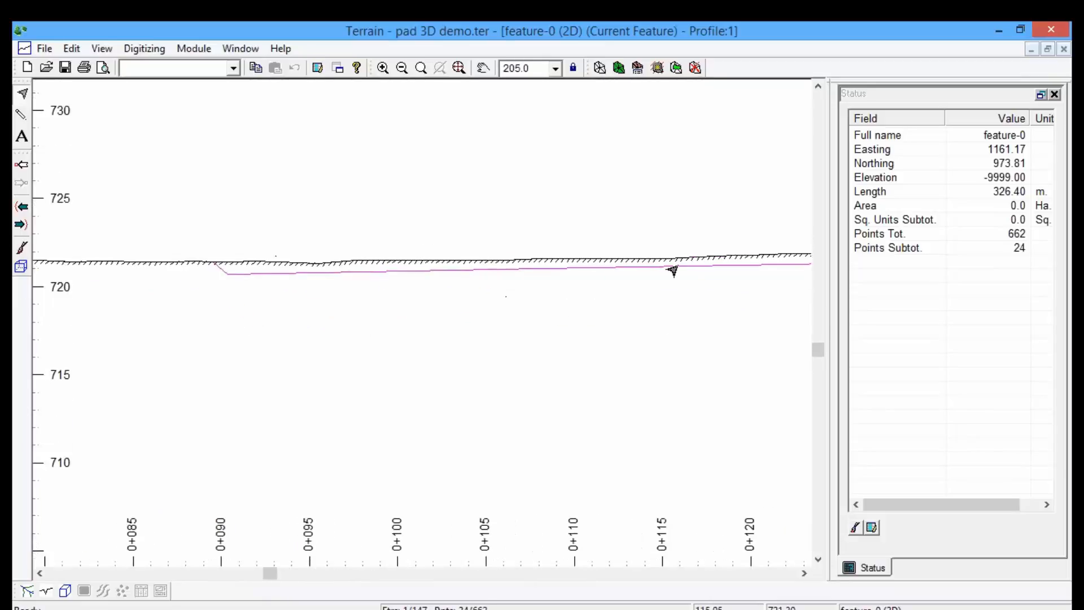
{"action": "middle_click_drag", "start_coordinate": [694, 269], "coordinate": [44, 302]}
{"action": "middle_click_drag", "start_coordinate": [743, 334], "coordinate": [150, 322]}
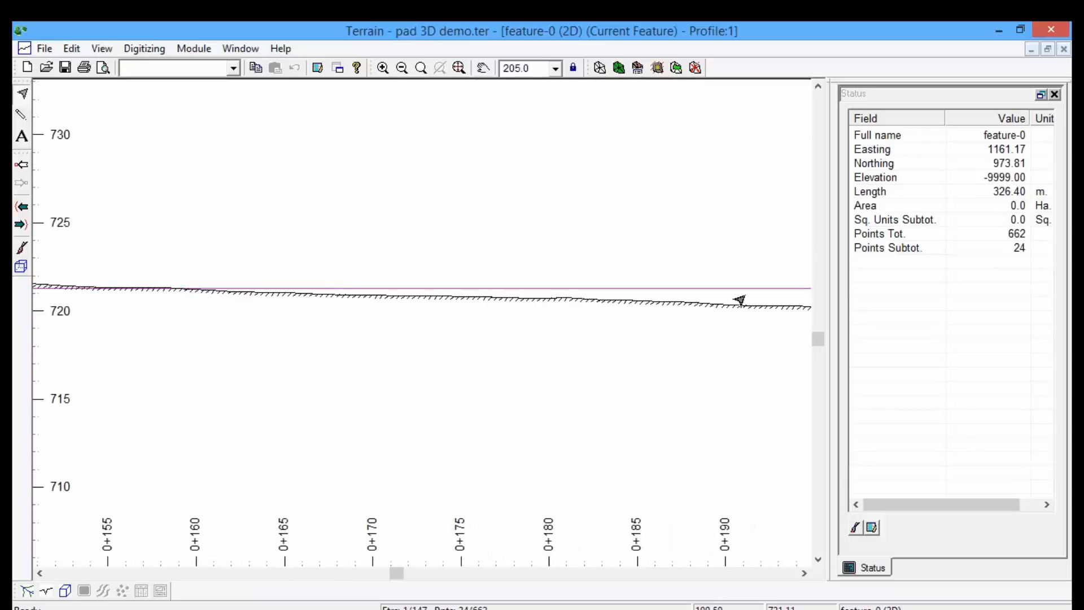
{"action": "scroll", "coordinate": [754, 317], "scroll_direction": "up", "scroll_amount": 1}
{"action": "middle_click_drag", "start_coordinate": [754, 316], "coordinate": [15, 303]}
{"action": "scroll", "coordinate": [784, 310], "scroll_direction": "up", "scroll_amount": 1}
{"action": "middle_click_drag", "start_coordinate": [784, 311], "coordinate": [72, 283]}
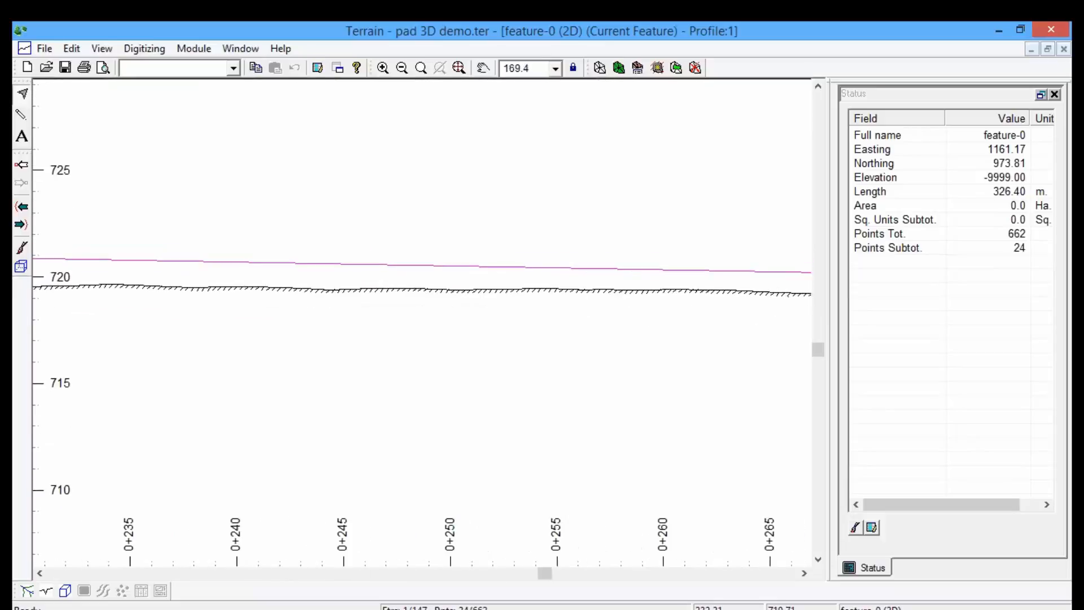
{"action": "scroll", "coordinate": [765, 312], "scroll_direction": "up", "scroll_amount": 1}
{"action": "middle_click_drag", "start_coordinate": [766, 312], "coordinate": [322, 287]}
{"action": "scroll", "coordinate": [381, 265], "scroll_direction": "up", "scroll_amount": 1}
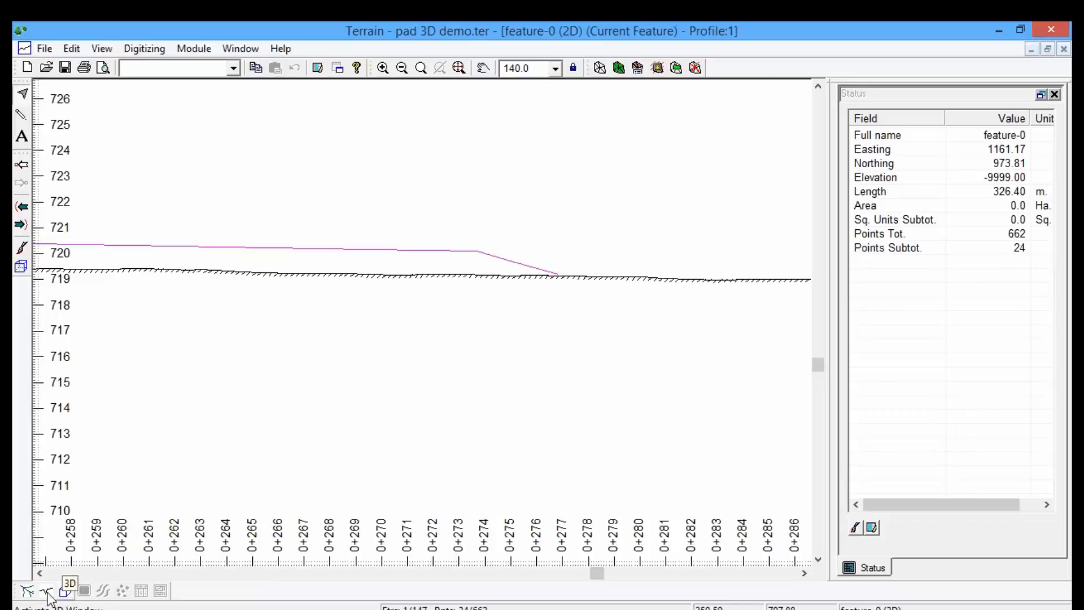
Return to the plan view, select the pad boundary and turn on the left cross-section template in its grading settings.
{"action": "left_click", "coordinate": [27, 591]}
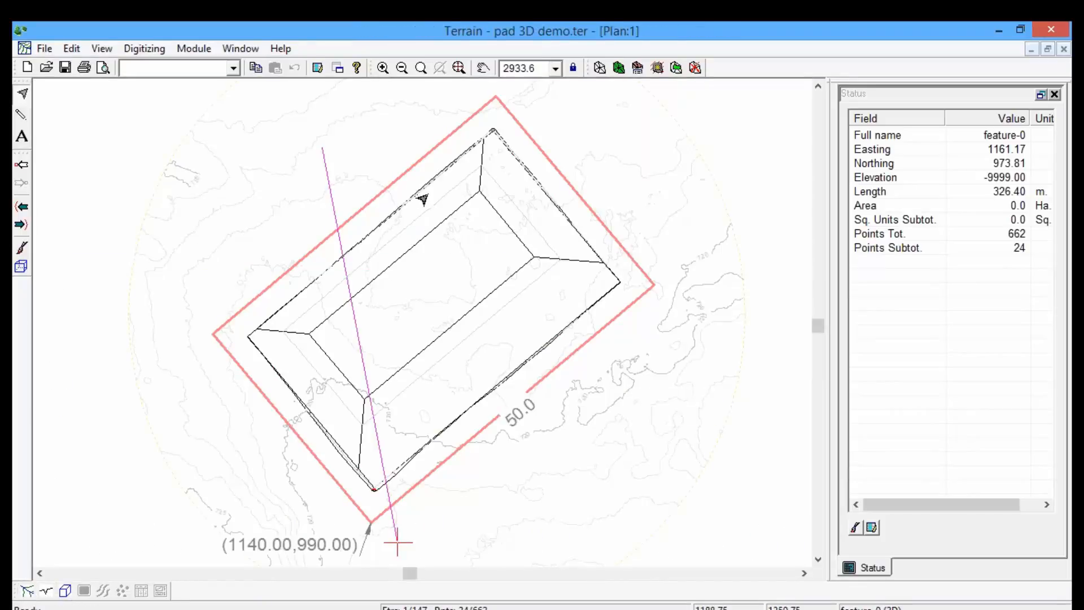
{"action": "left_click", "coordinate": [440, 181]}
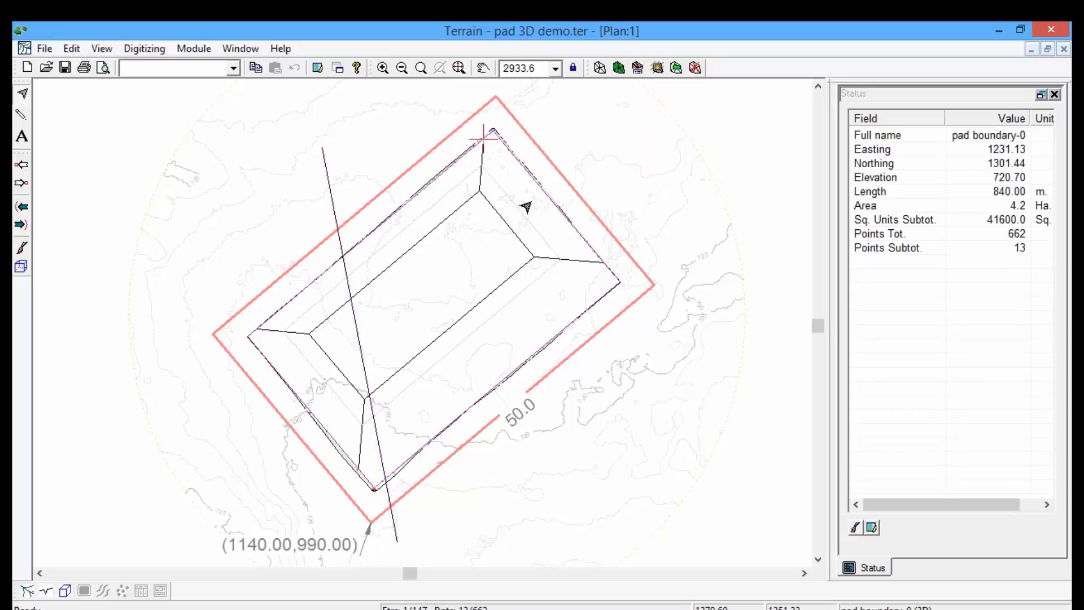
{"action": "left_click", "coordinate": [658, 69]}
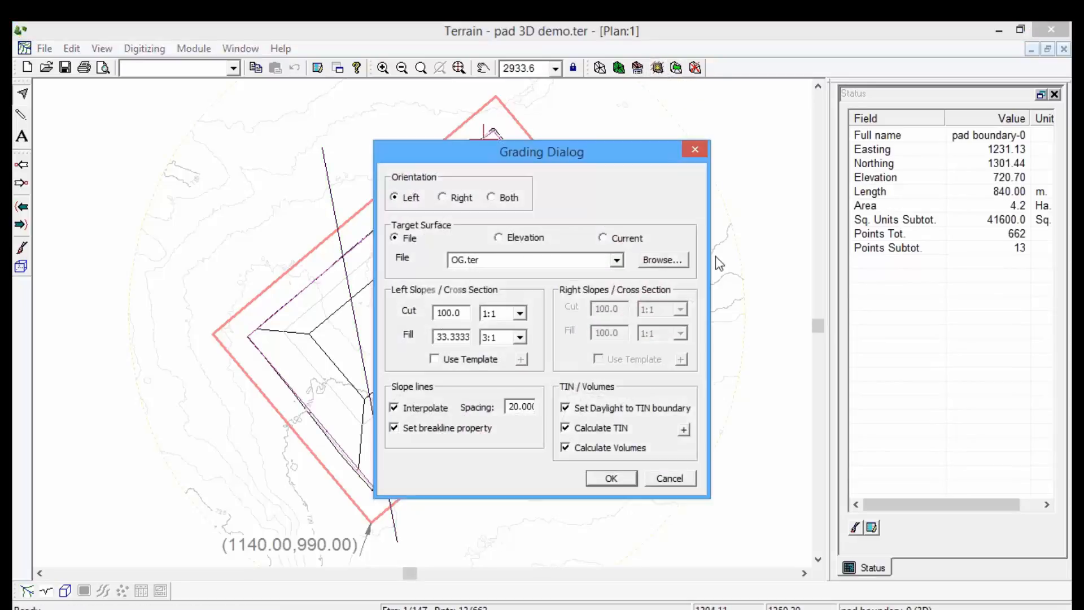
{"action": "left_click", "coordinate": [441, 359]}
{"action": "left_click", "coordinate": [527, 361]}
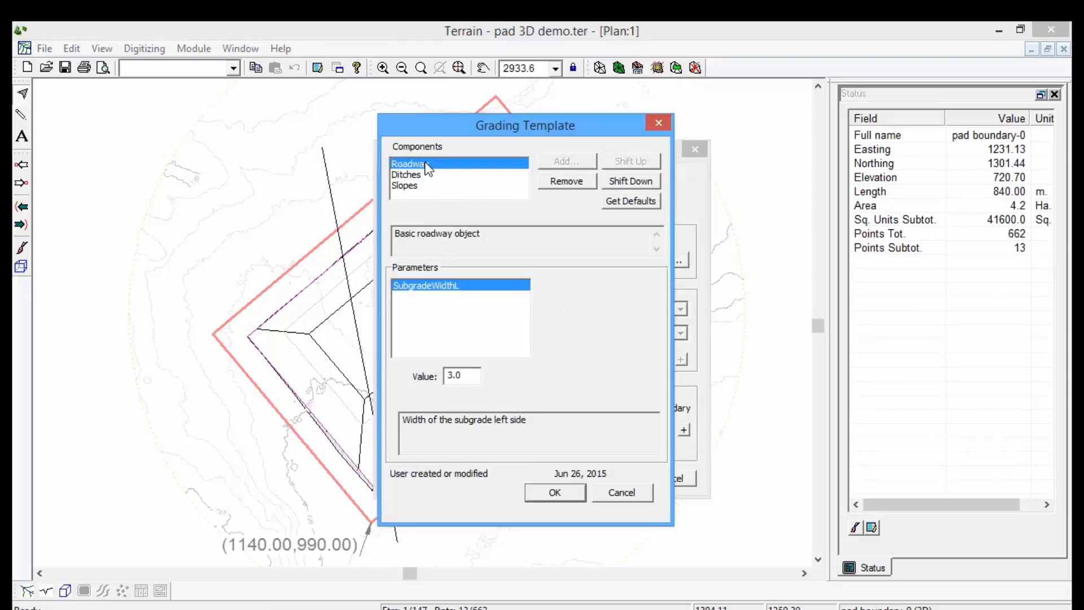
Review the template's Ditches and Slopes components, including the ditch depth, ditch slope and ditch bottom width.
{"action": "left_click", "coordinate": [413, 174]}
{"action": "left_click", "coordinate": [412, 185]}
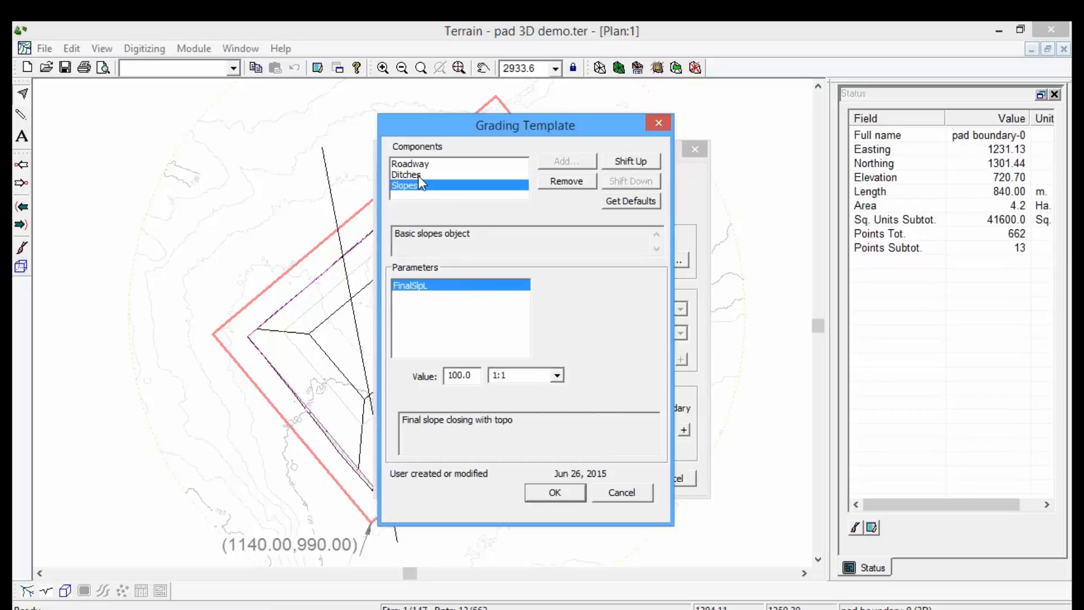
{"action": "left_click", "coordinate": [419, 175]}
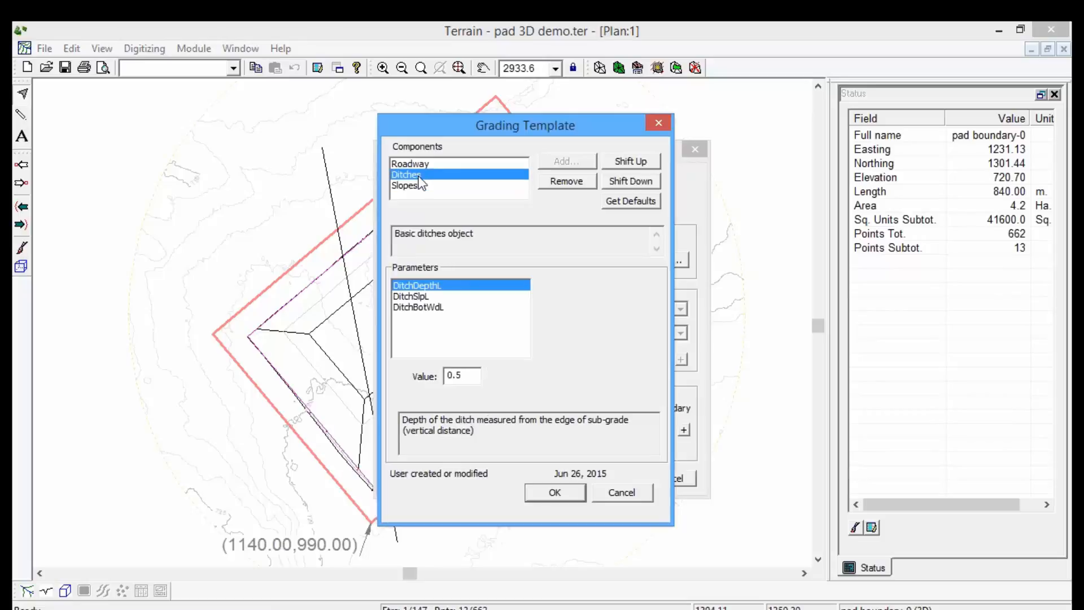
{"action": "left_click", "coordinate": [435, 296]}
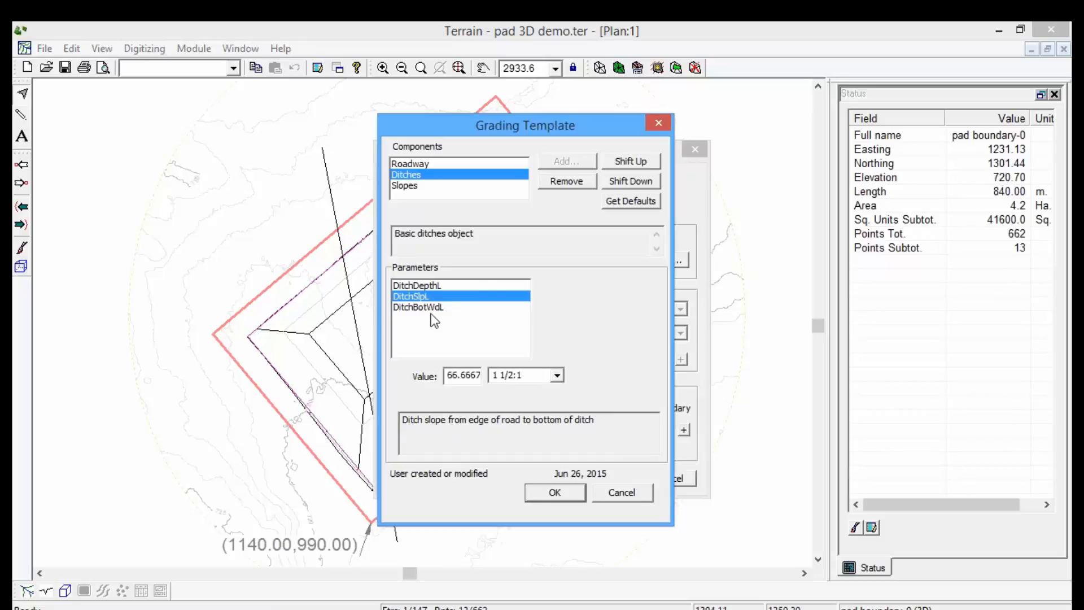
{"action": "left_click", "coordinate": [432, 308]}
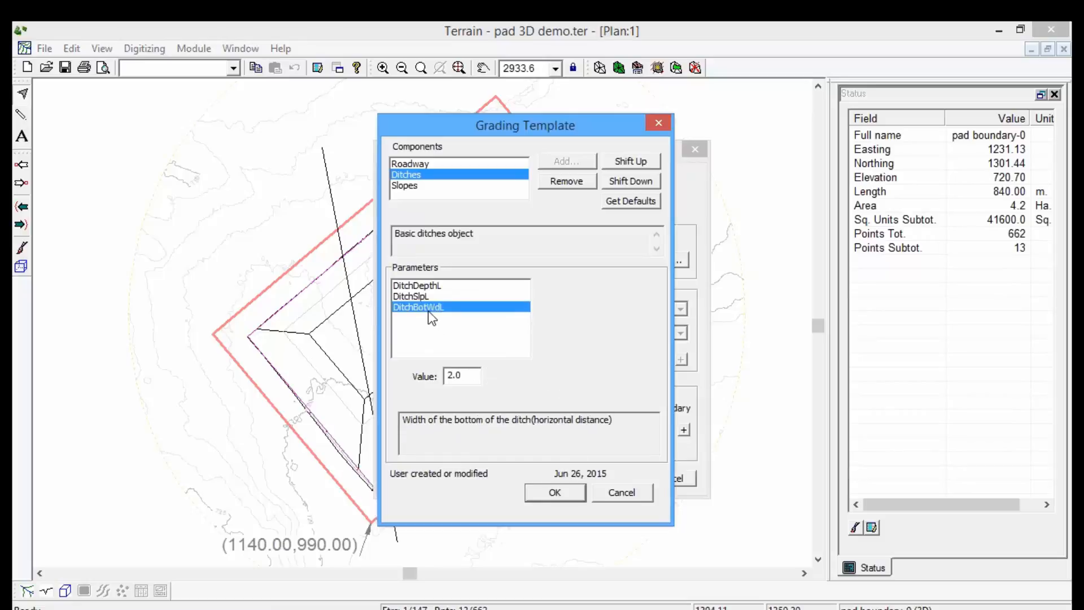
Accept the grading template and regrade the pad boundary with it, replacing the existing triangles and calculating the volumes.
{"action": "left_click", "coordinate": [546, 499]}
{"action": "left_click", "coordinate": [617, 479]}
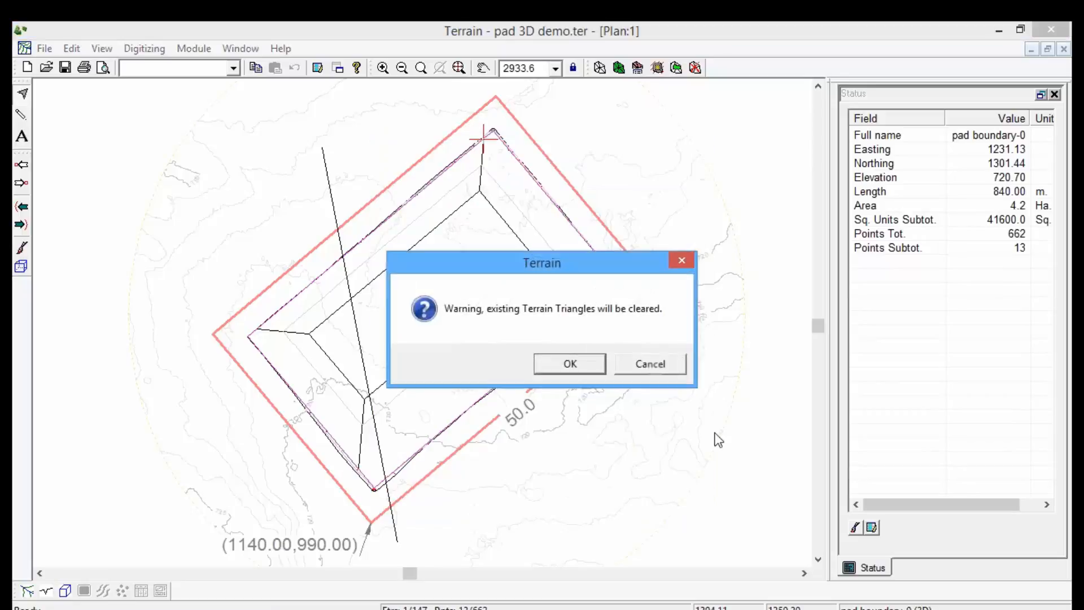
{"action": "left_click", "coordinate": [572, 364]}
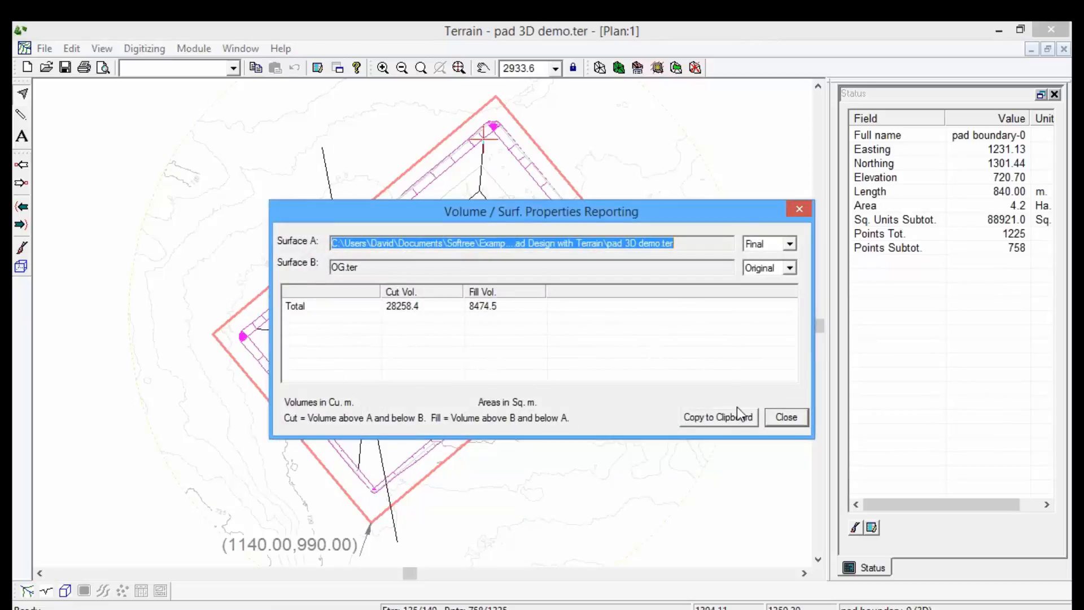
{"action": "left_click", "coordinate": [777, 416]}
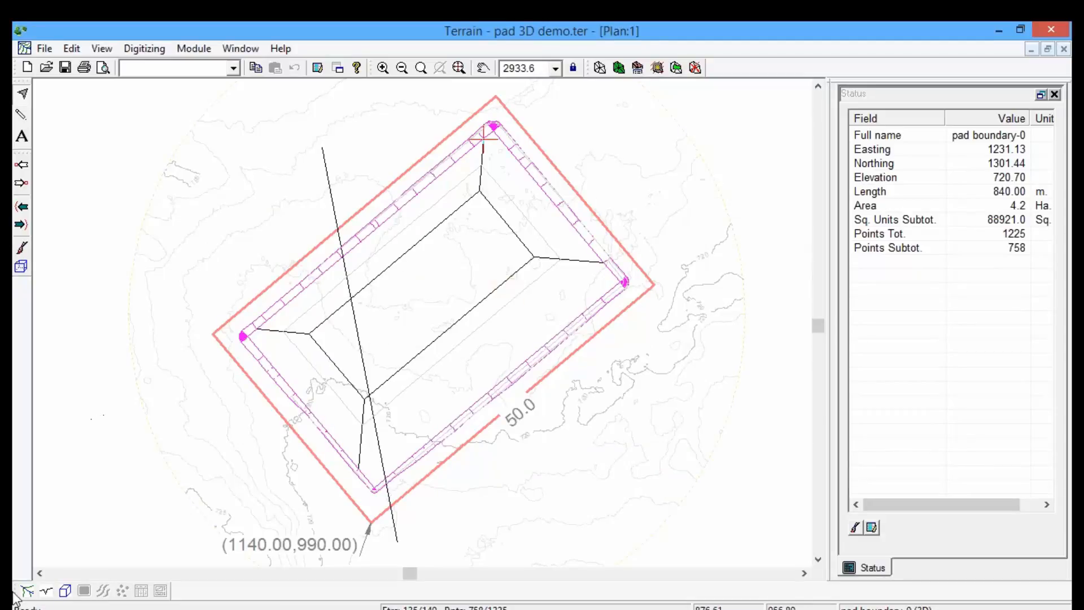
Examine the regraded pad surface in the profile, from the fill slope near station 0+277 back to the ditch near 0+085.
{"action": "left_click", "coordinate": [48, 592]}
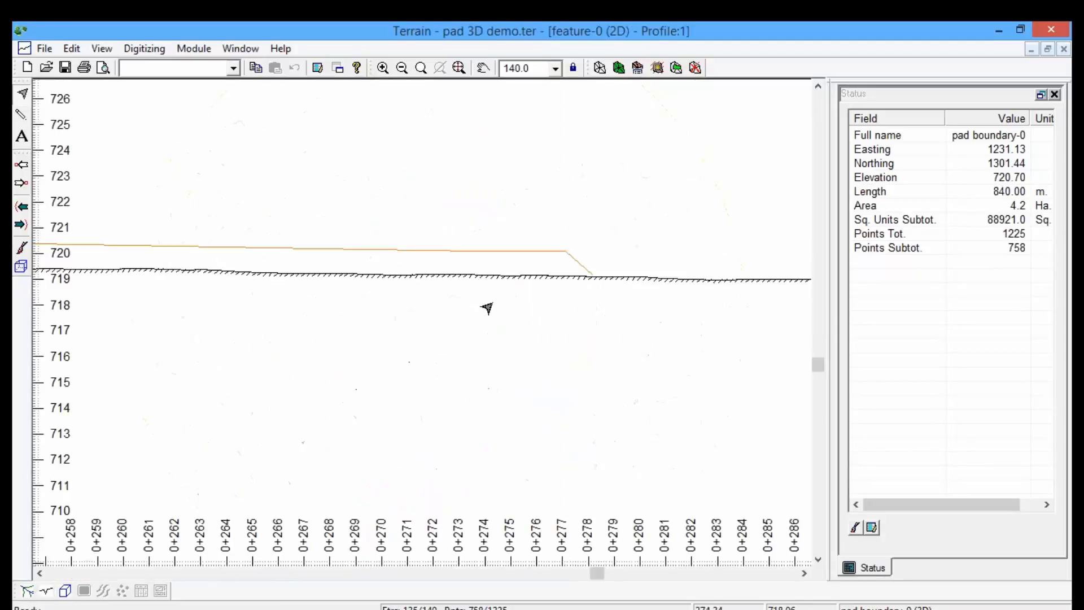
{"action": "scroll", "coordinate": [448, 224], "scroll_direction": "up", "scroll_amount": 1}
{"action": "middle_click_drag", "start_coordinate": [446, 224], "coordinate": [632, 223]}
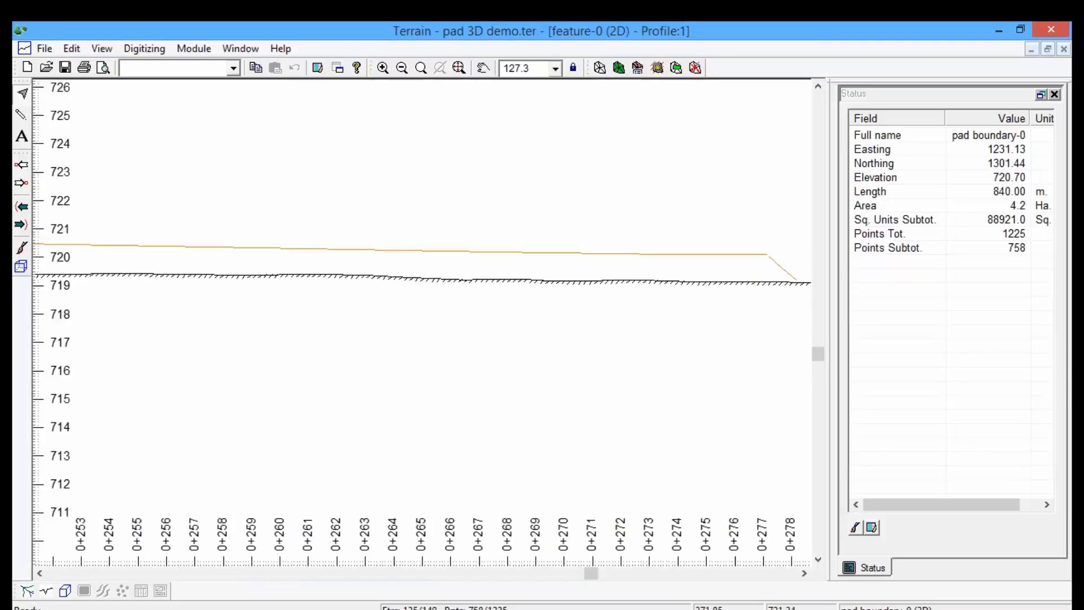
{"action": "scroll", "coordinate": [339, 244], "scroll_direction": "down", "scroll_amount": 6}
{"action": "scroll", "coordinate": [312, 247], "scroll_direction": "down", "scroll_amount": 1}
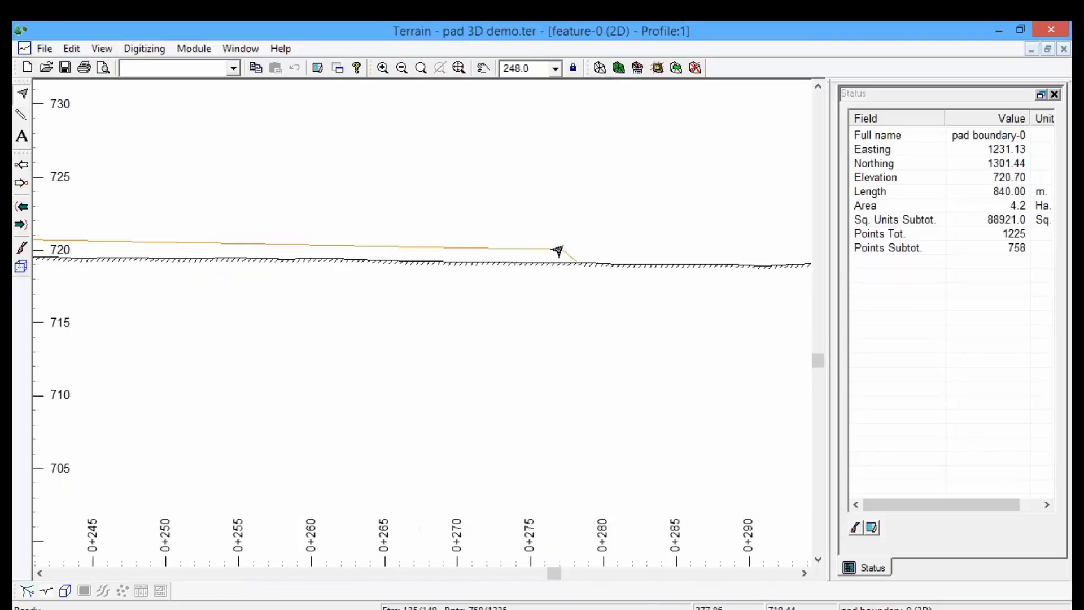
{"action": "scroll", "coordinate": [329, 222], "scroll_direction": "up", "scroll_amount": 4}
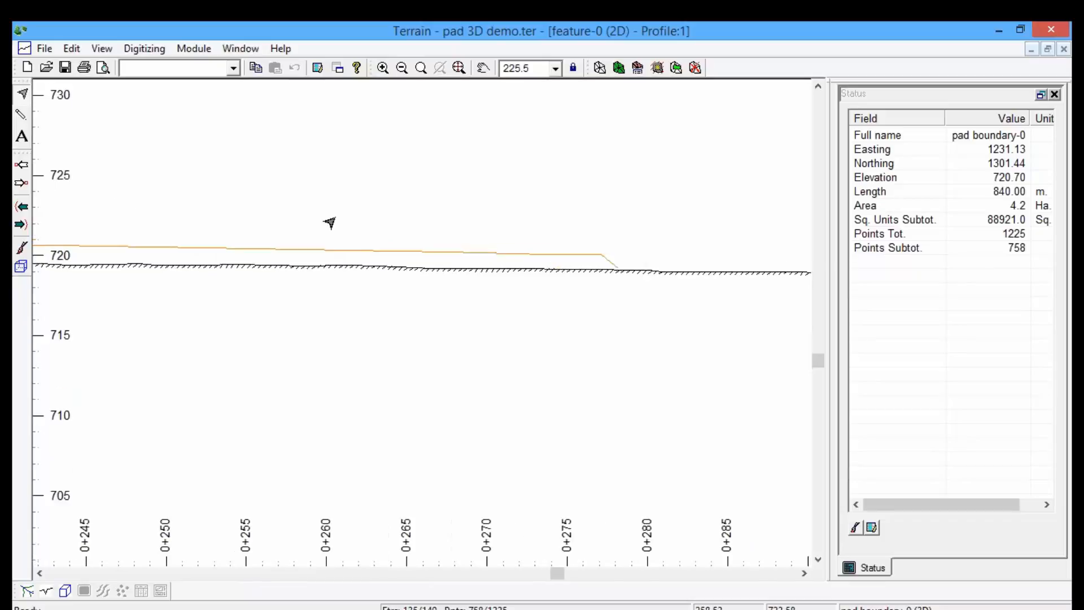
{"action": "scroll", "coordinate": [343, 229], "scroll_direction": "down", "scroll_amount": 6}
{"action": "scroll", "coordinate": [345, 229], "scroll_direction": "down", "scroll_amount": 4}
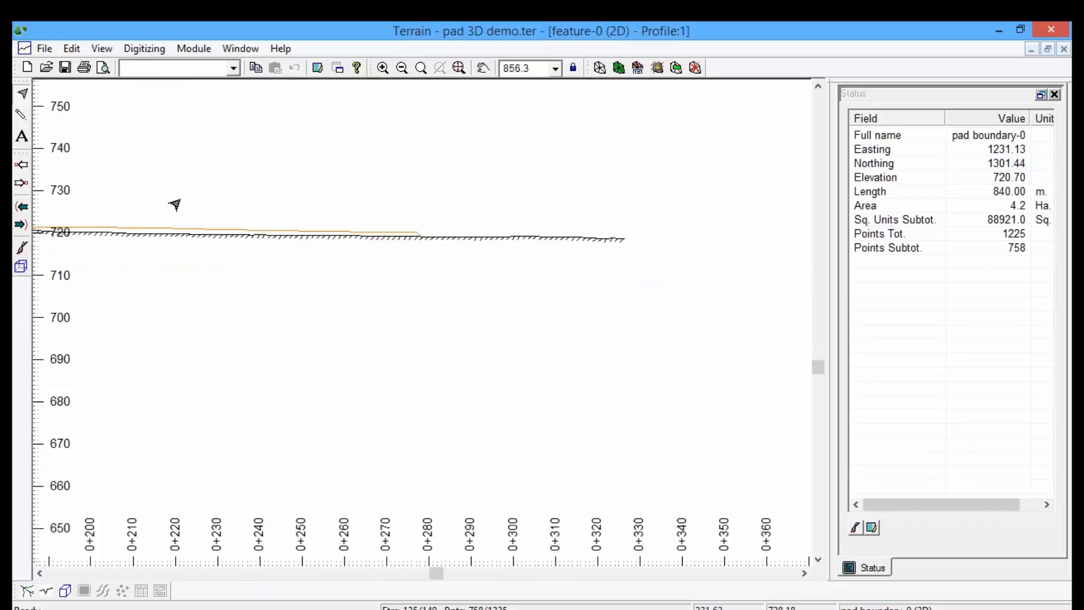
{"action": "middle_click_drag", "start_coordinate": [178, 202], "coordinate": [804, 271]}
{"action": "middle_click_drag", "start_coordinate": [301, 285], "coordinate": [497, 300]}
{"action": "scroll", "coordinate": [442, 317], "scroll_direction": "up", "scroll_amount": 10}
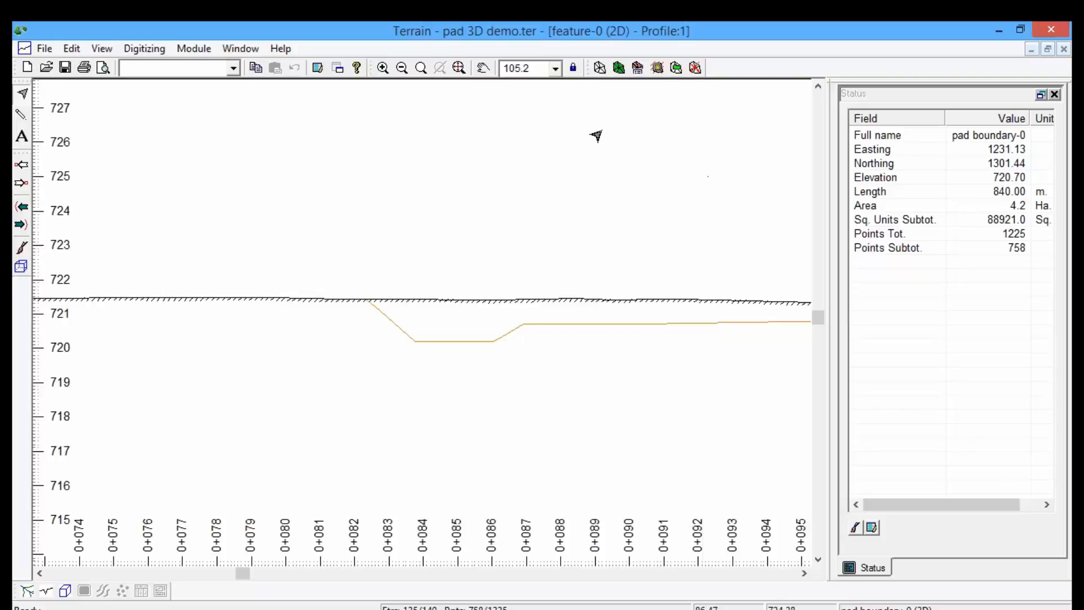
Restore the tiled windows and view the whole graded pad against the surrounding ground in the 3D view.
{"action": "left_click", "coordinate": [1047, 49]}
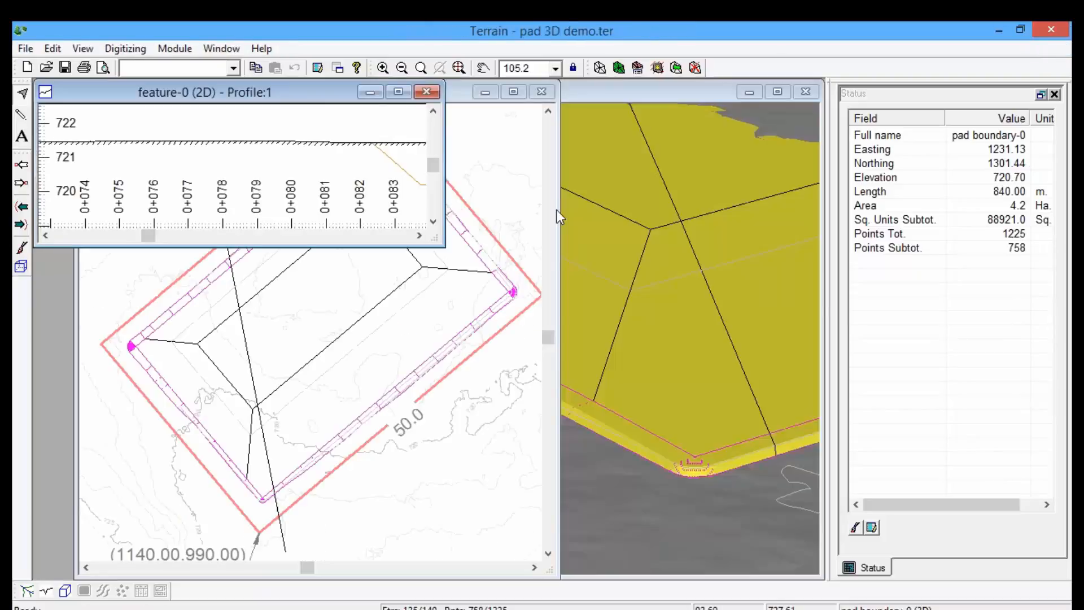
{"action": "left_click", "coordinate": [651, 93]}
{"action": "scroll", "coordinate": [600, 375], "scroll_direction": "down", "scroll_amount": 5}
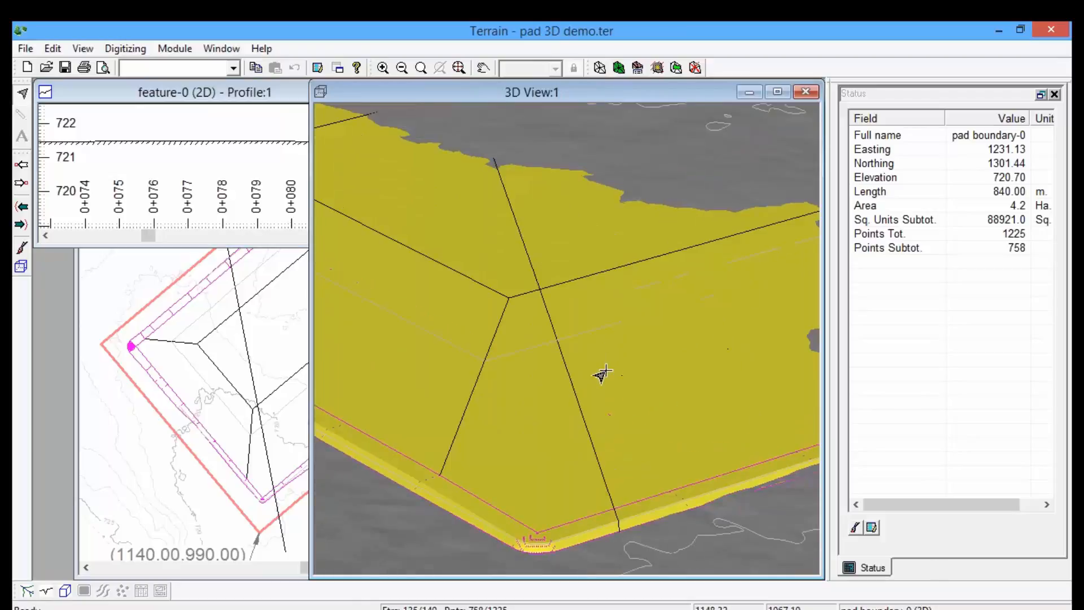
{"action": "scroll", "coordinate": [603, 380], "scroll_direction": "down", "scroll_amount": 2}
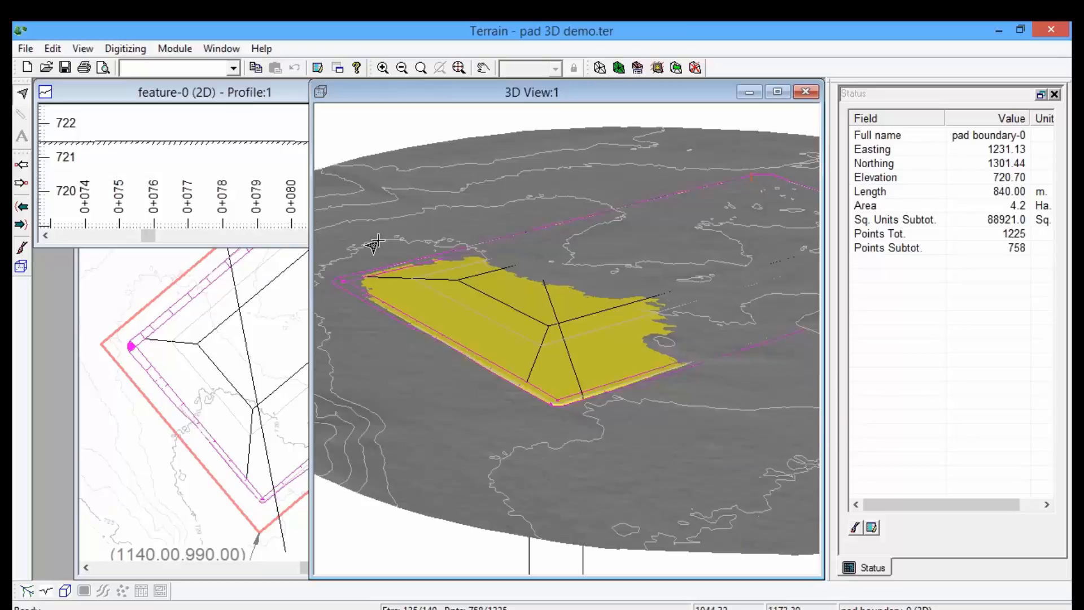
{"action": "mouse_move", "coordinate": [581, 339]}
{"action": "mouse_move", "coordinate": [550, 313]}
{"action": "mouse_move", "coordinate": [786, 232]}
{"action": "mouse_move", "coordinate": [773, 249]}
{"action": "mouse_move", "coordinate": [706, 334]}
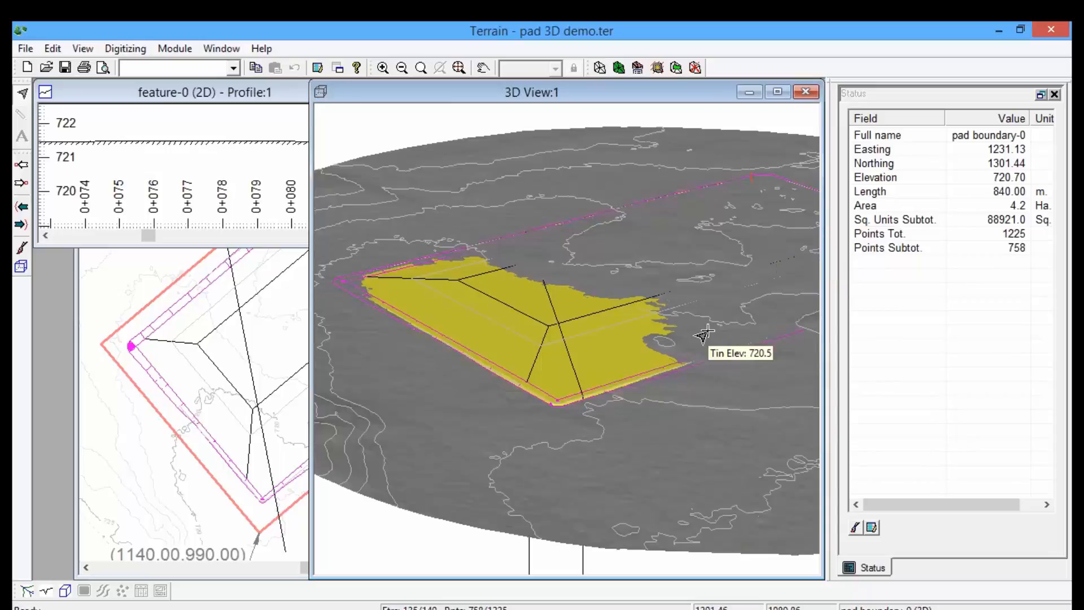
Make the OG.ter triangles semi-transparent in the 3D view by setting their color's alpha channel to 100.
{"action": "right_click", "coordinate": [564, 331]}
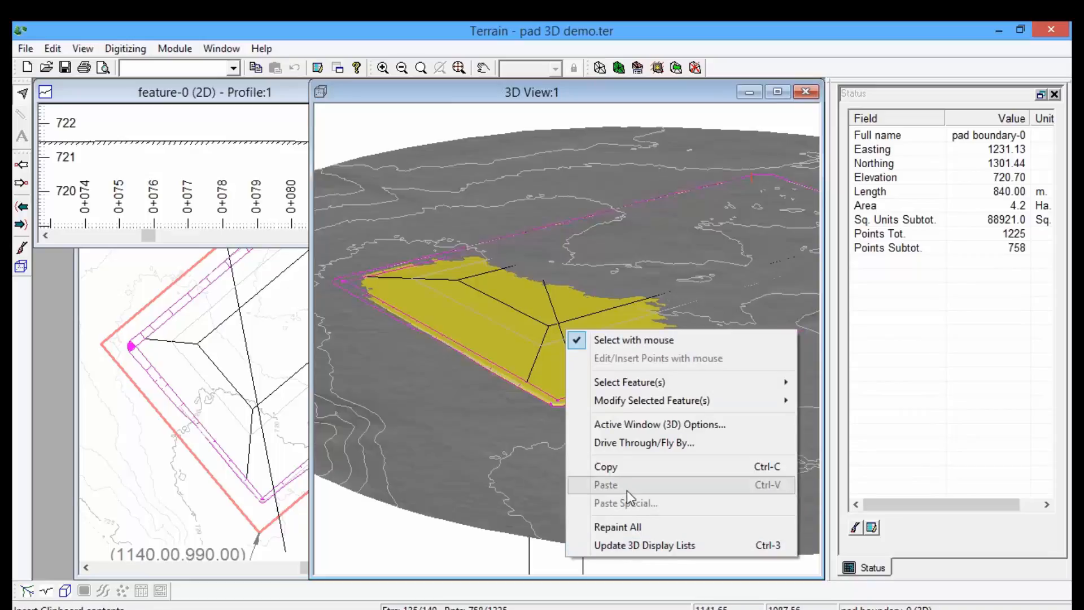
{"action": "mouse_move", "coordinate": [639, 402]}
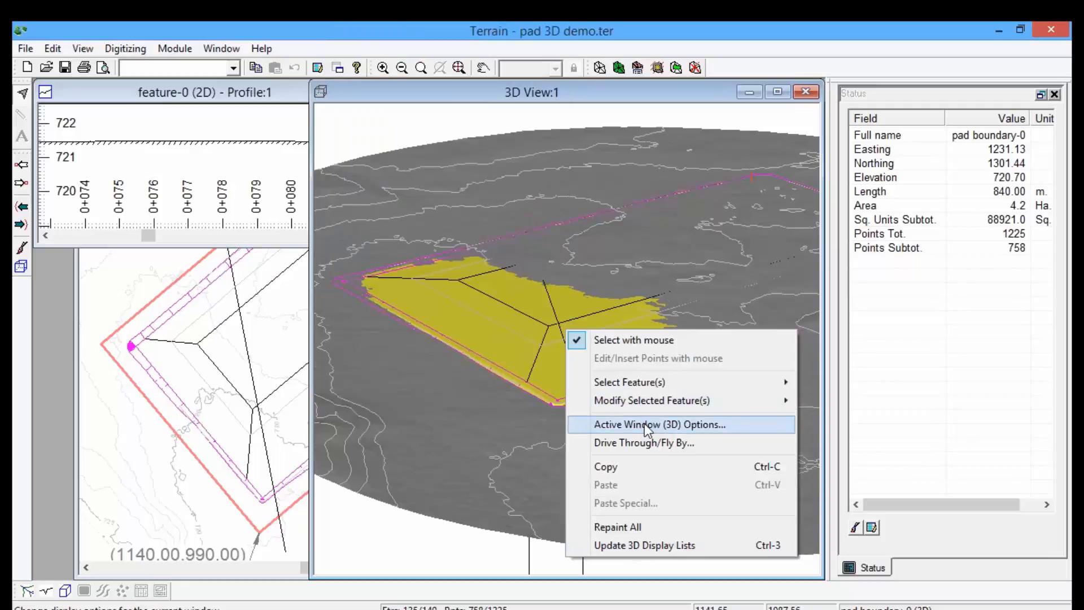
{"action": "left_click", "coordinate": [646, 424]}
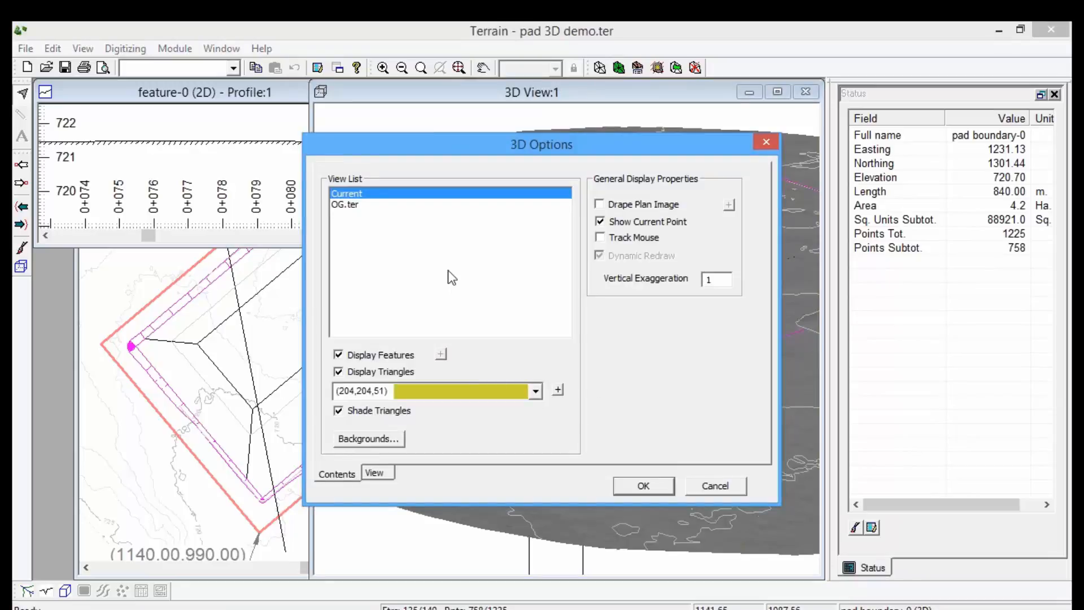
{"action": "left_click", "coordinate": [369, 206]}
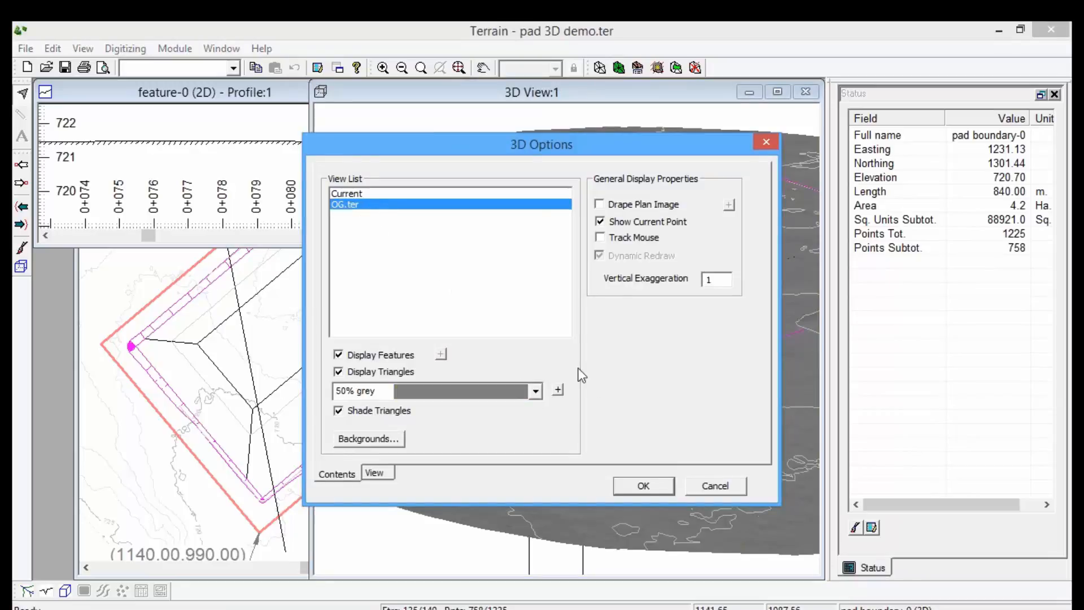
{"action": "left_click", "coordinate": [559, 390]}
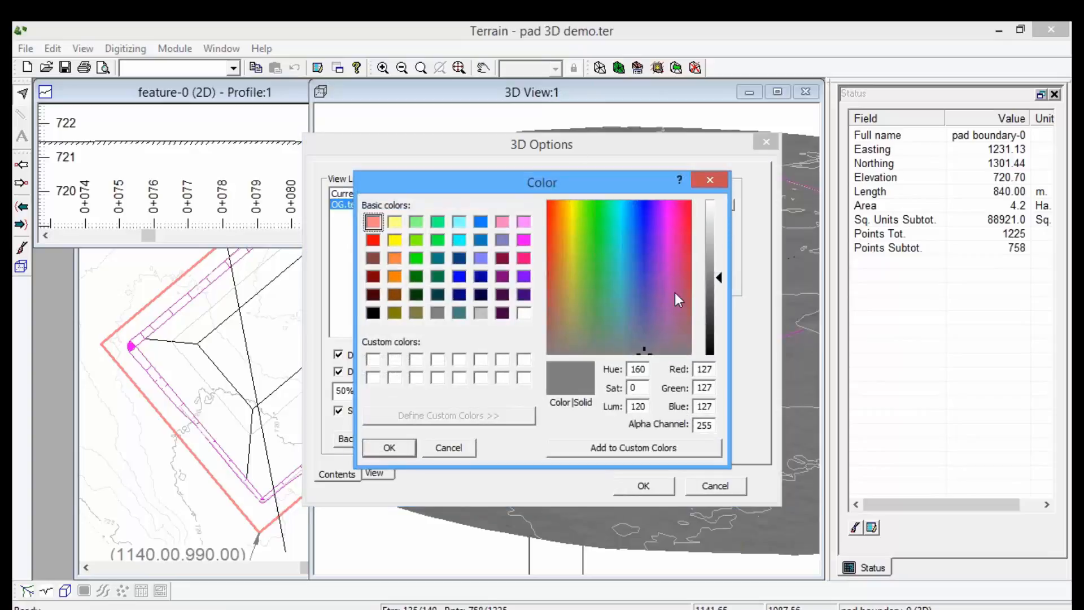
{"action": "double_click", "coordinate": [706, 424]}
{"action": "type", "text": "100"}
{"action": "left_click", "coordinate": [645, 494]}
{"action": "left_click", "coordinate": [389, 447]}
{"action": "left_click", "coordinate": [646, 486]}
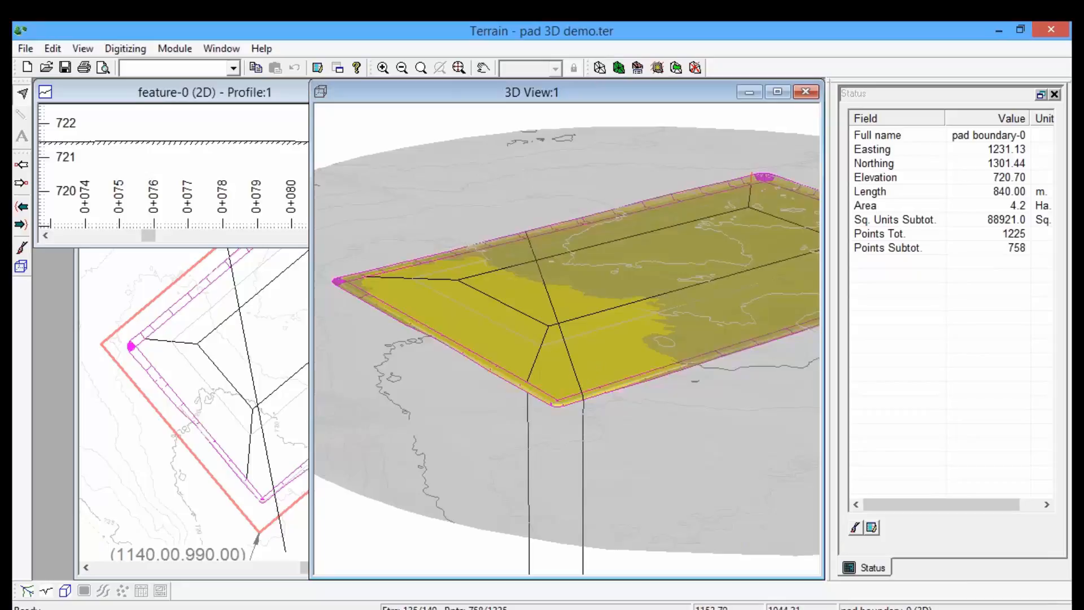
Orbit the 3D view to examine the graded pad through the semi-transparent original ground.
{"action": "left_click_drag", "start_coordinate": [586, 378], "coordinate": [554, 421]}
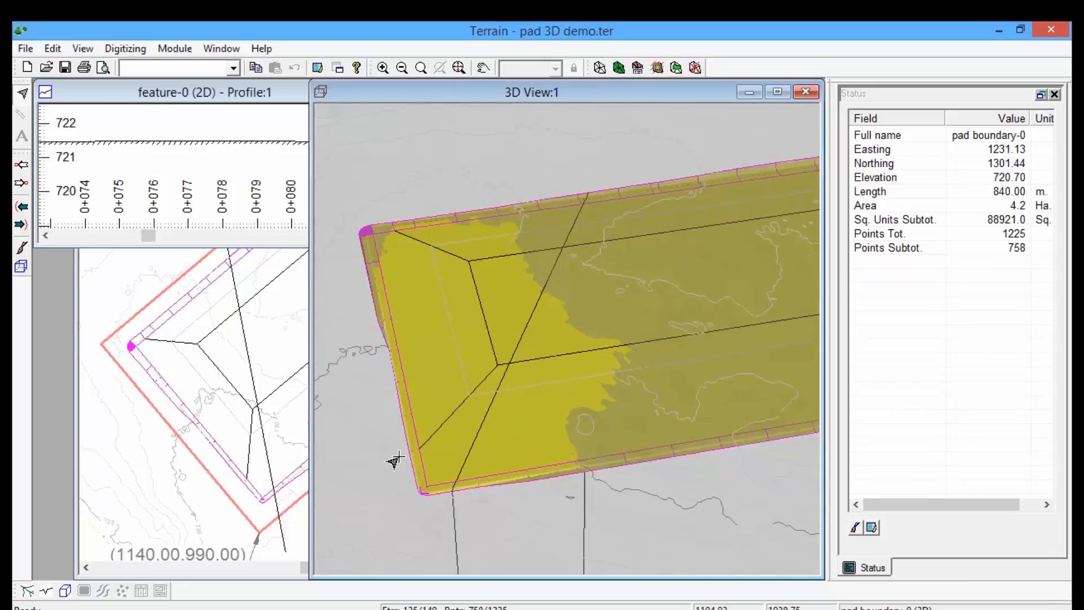
{"action": "left_click_drag", "start_coordinate": [500, 344], "coordinate": [527, 310]}
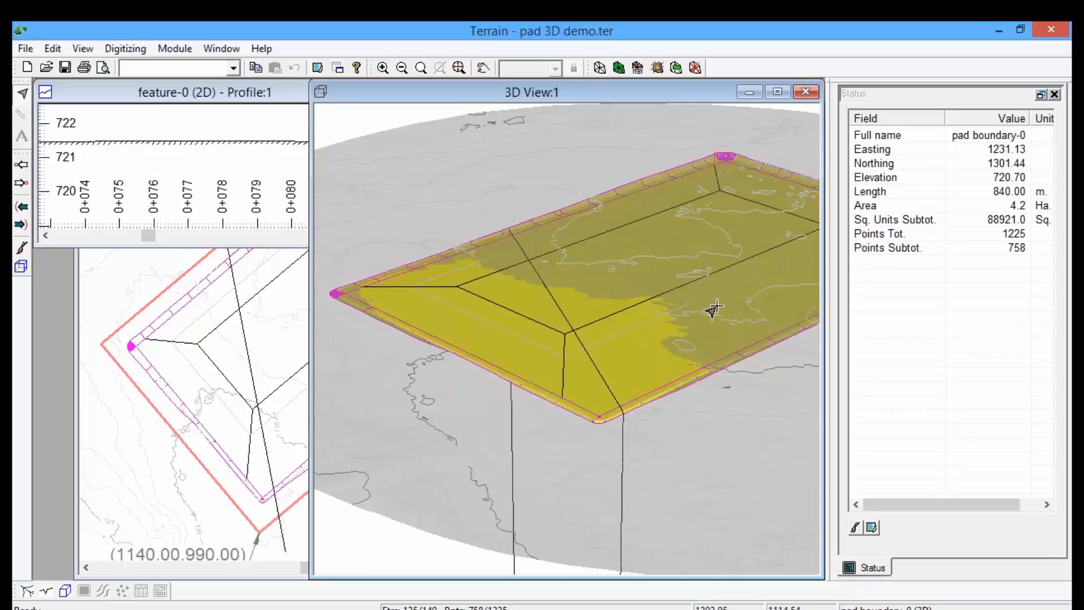
{"action": "mouse_move", "coordinate": [797, 436]}
Switch to the Hart Rd merged.ter window and examine how the road surface fits into the terrain in 3D and plan.
{"action": "mouse_move", "coordinate": [489, 609]}
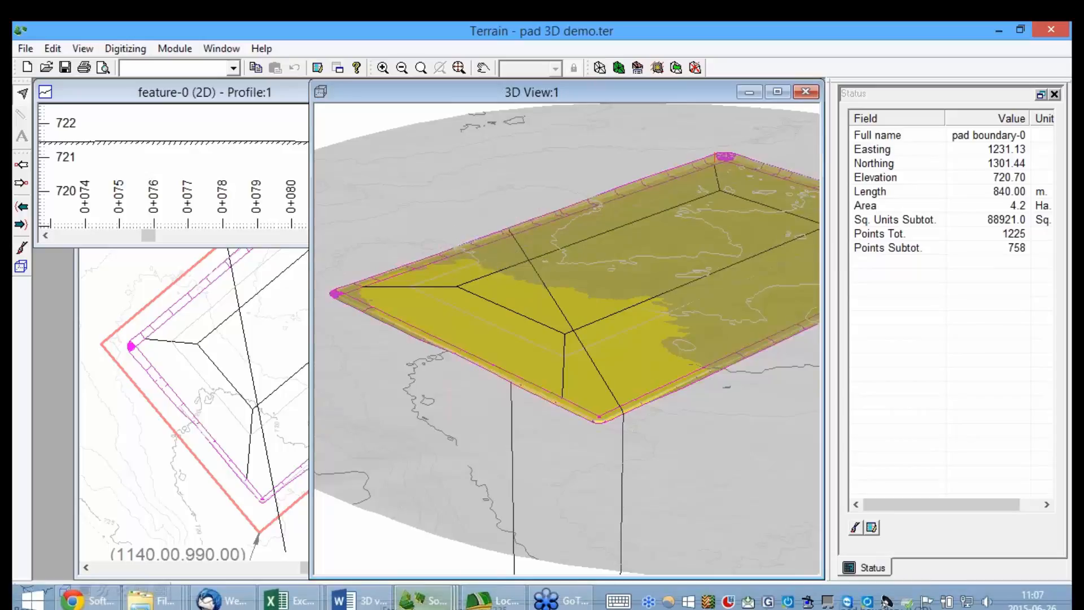
{"action": "left_click", "coordinate": [424, 600]}
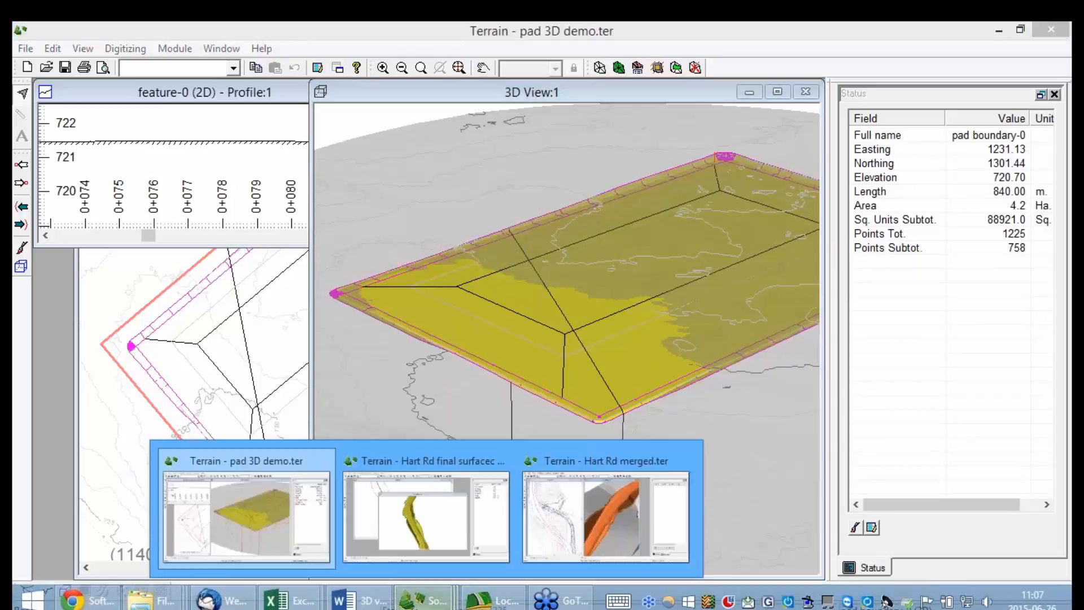
{"action": "left_click", "coordinate": [600, 462]}
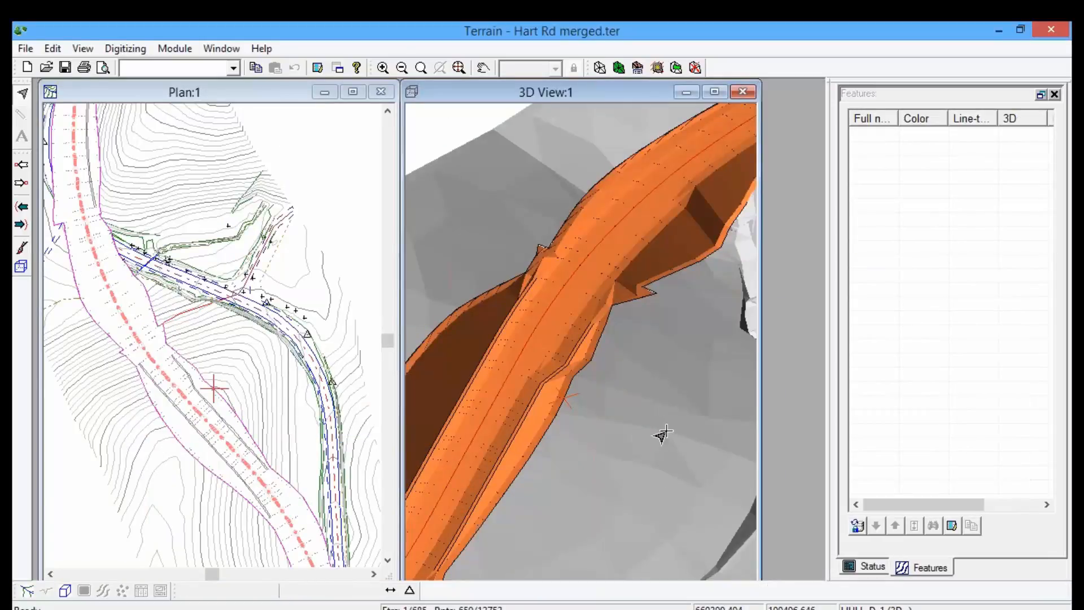
{"action": "left_click_drag", "start_coordinate": [656, 441], "coordinate": [649, 419]}
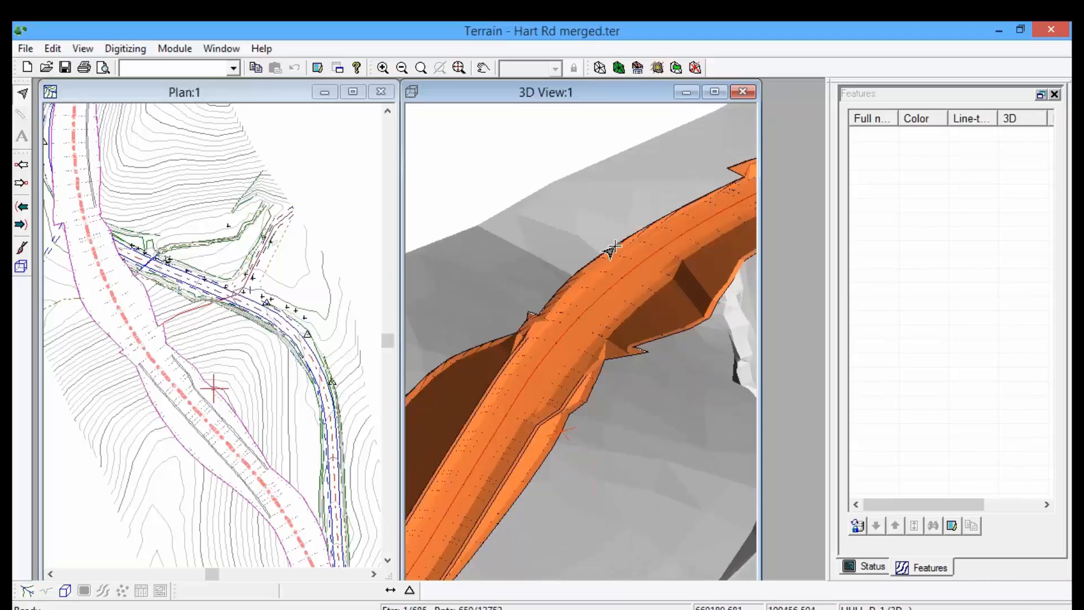
{"action": "mouse_move", "coordinate": [608, 198]}
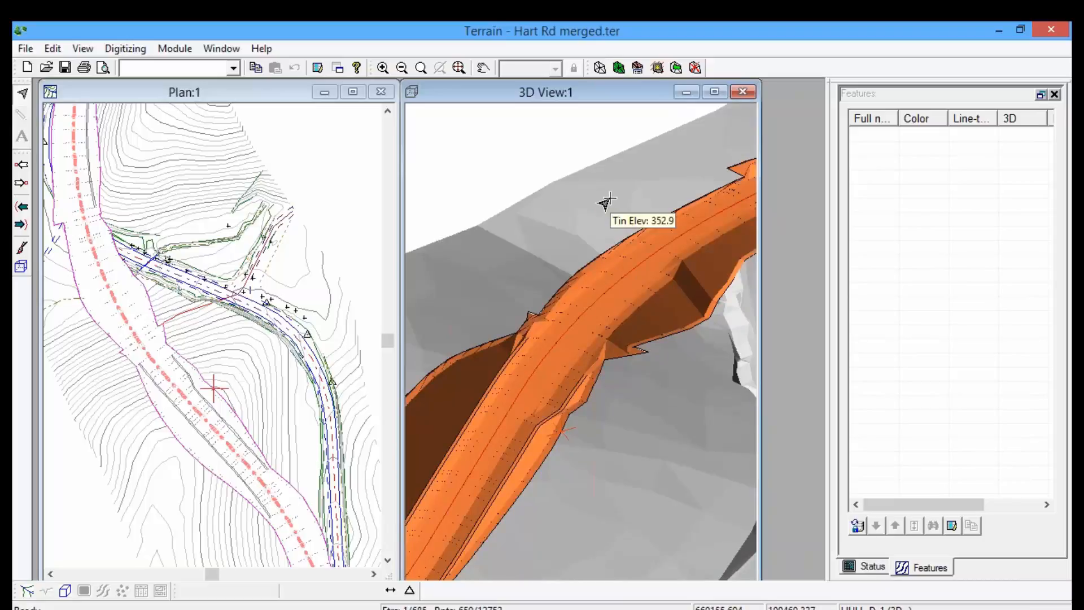
{"action": "mouse_move", "coordinate": [589, 309]}
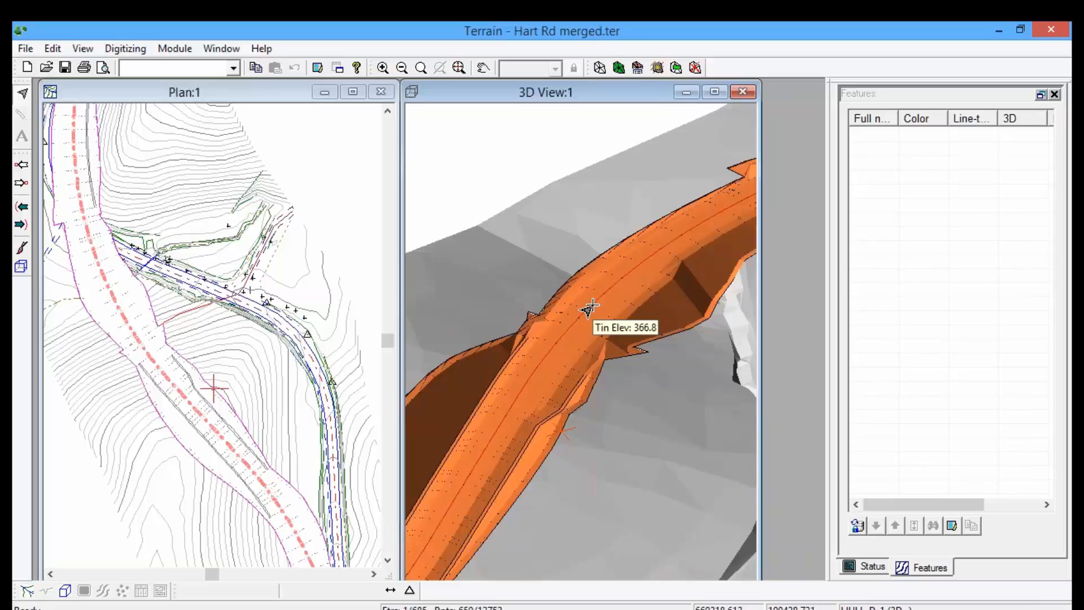
{"action": "left_click", "coordinate": [252, 367]}
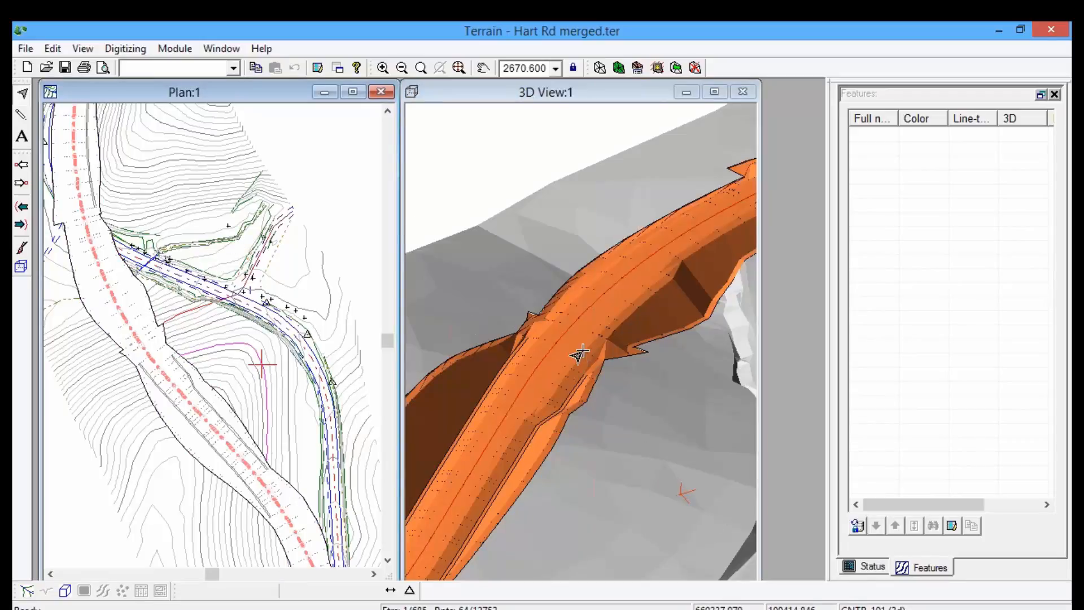
{"action": "mouse_move", "coordinate": [579, 354]}
Open the original terrain file Hart Rd.ter from the Hart Road folder.
{"action": "left_click", "coordinate": [48, 71]}
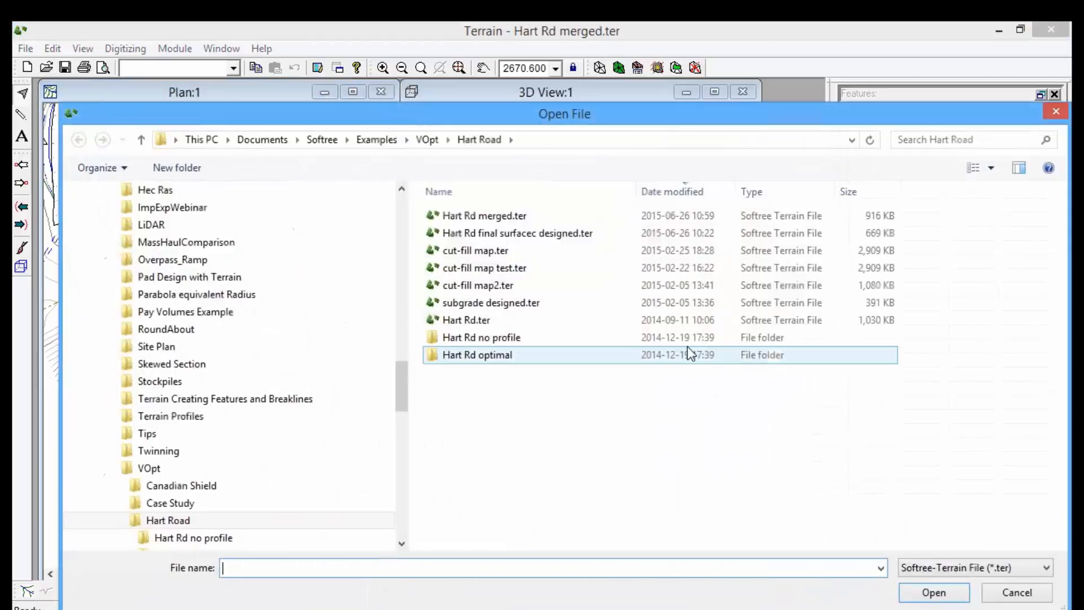
{"action": "left_click", "coordinate": [453, 319]}
{"action": "double_click", "coordinate": [452, 319]}
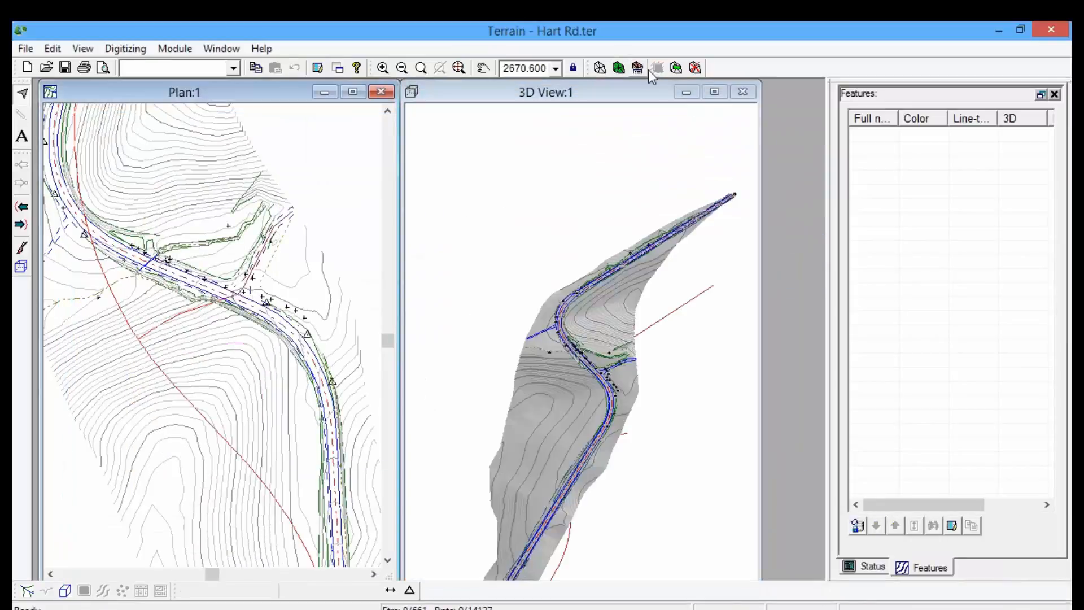
Start a surface merge and choose Hart Rd final surfacec designed.ter as the source terrain file.
{"action": "left_click", "coordinate": [676, 69]}
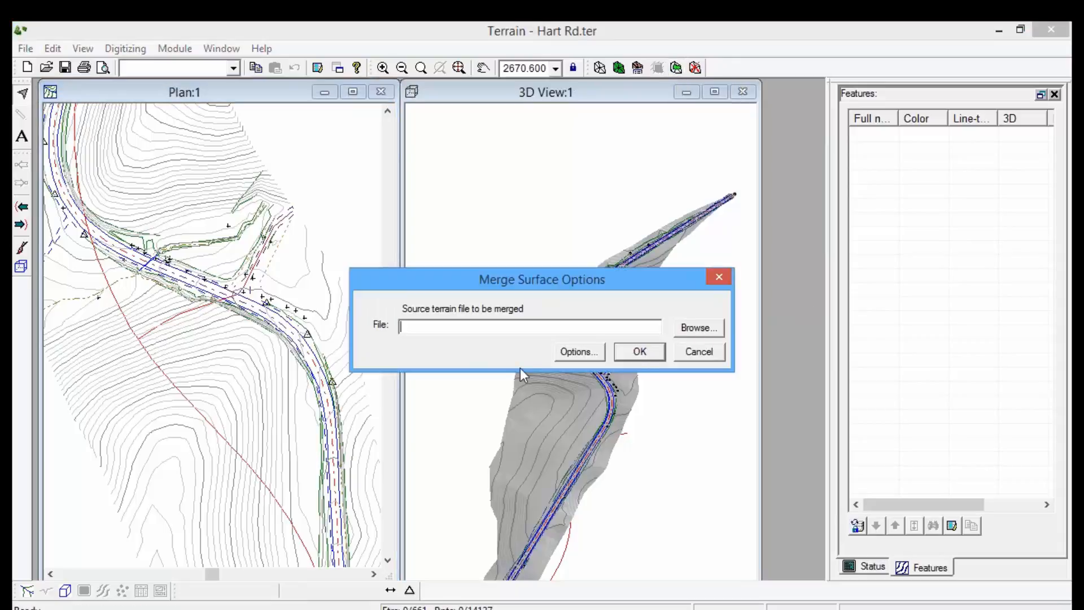
{"action": "left_click", "coordinate": [696, 327]}
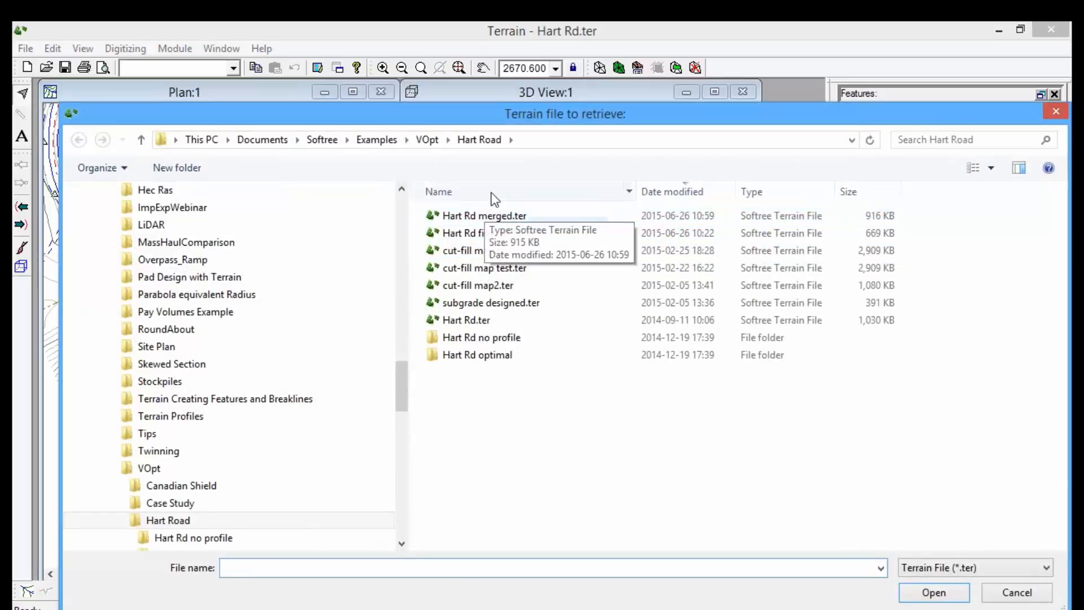
{"action": "left_click", "coordinate": [555, 237]}
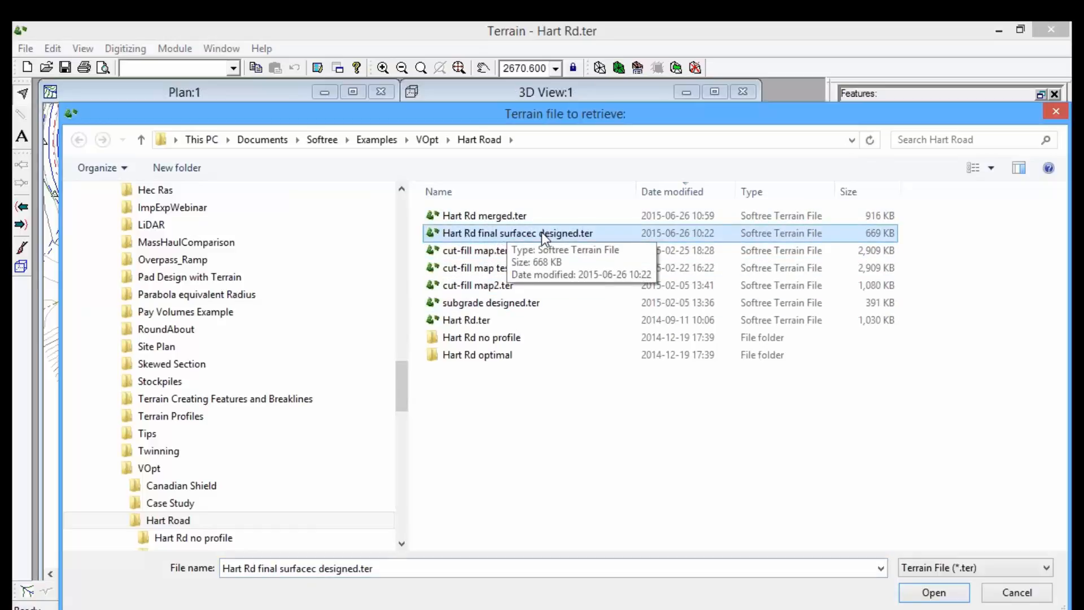
{"action": "left_click", "coordinate": [934, 592]}
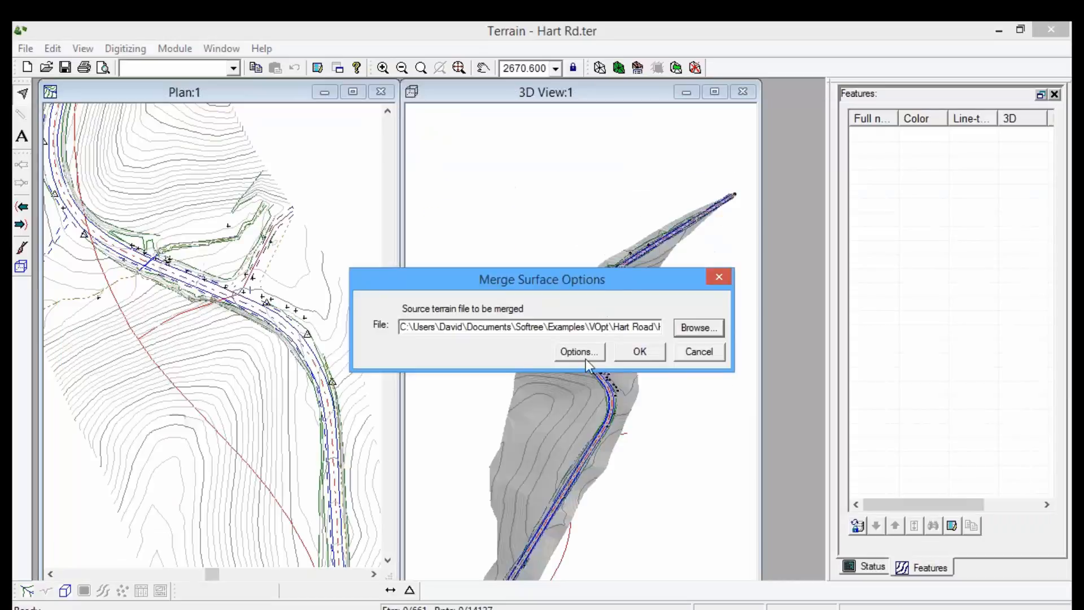
Review the stitching options with Create hole only turned off, and accept the TIN merge options with it turned back on.
{"action": "left_click", "coordinate": [581, 354]}
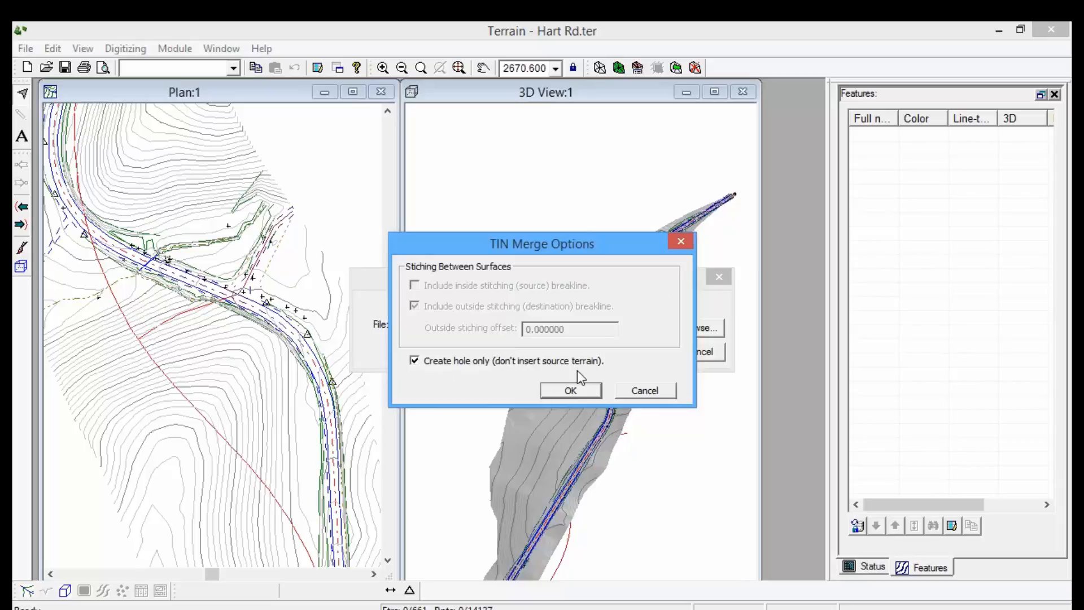
{"action": "left_click", "coordinate": [416, 361]}
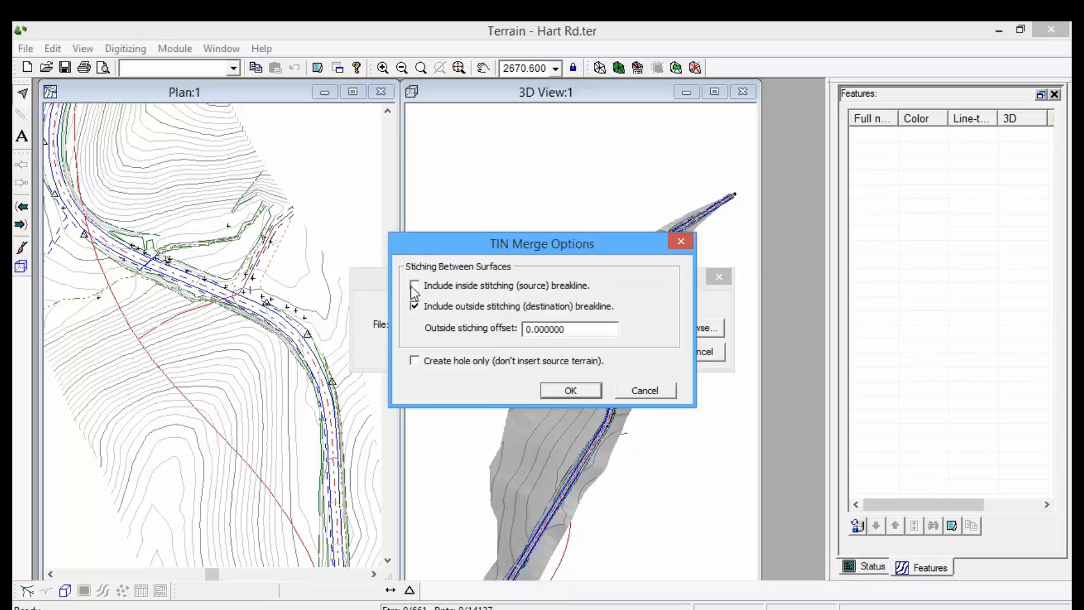
{"action": "left_click", "coordinate": [571, 392]}
{"action": "left_click", "coordinate": [413, 361]}
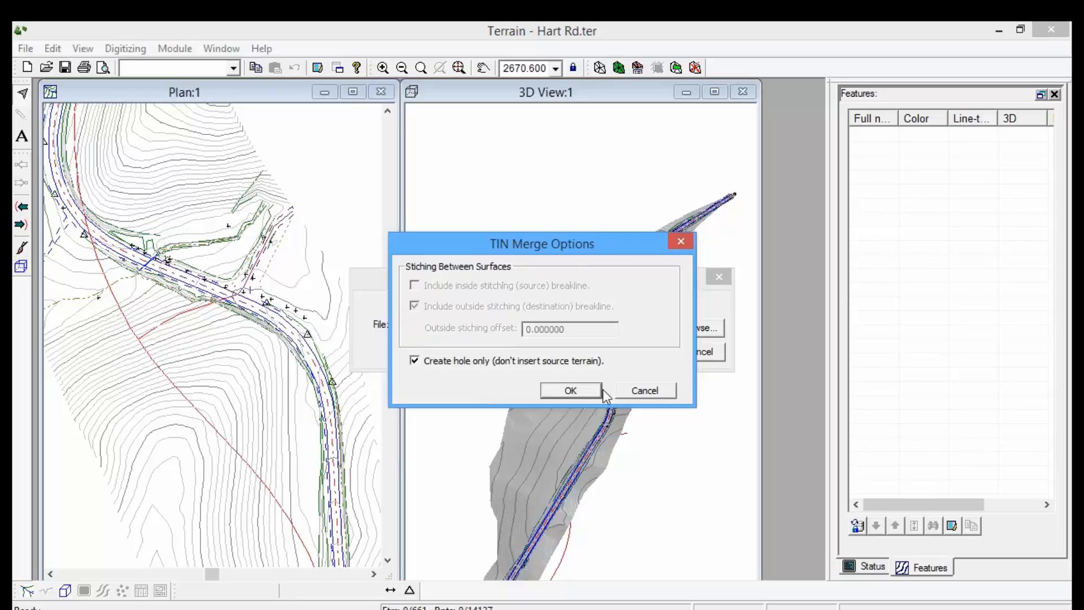
{"action": "left_click", "coordinate": [588, 390]}
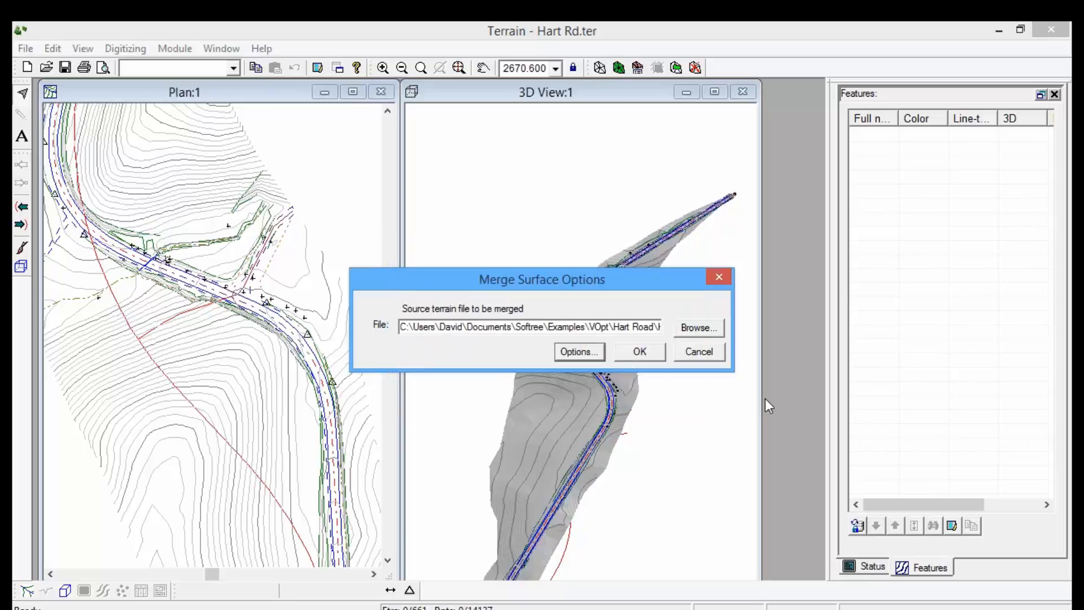
Run the hole-only merge into Hart Rd.ter and regenerate the terrain's TIN and contours.
{"action": "left_click", "coordinate": [654, 360]}
{"action": "left_click", "coordinate": [516, 341]}
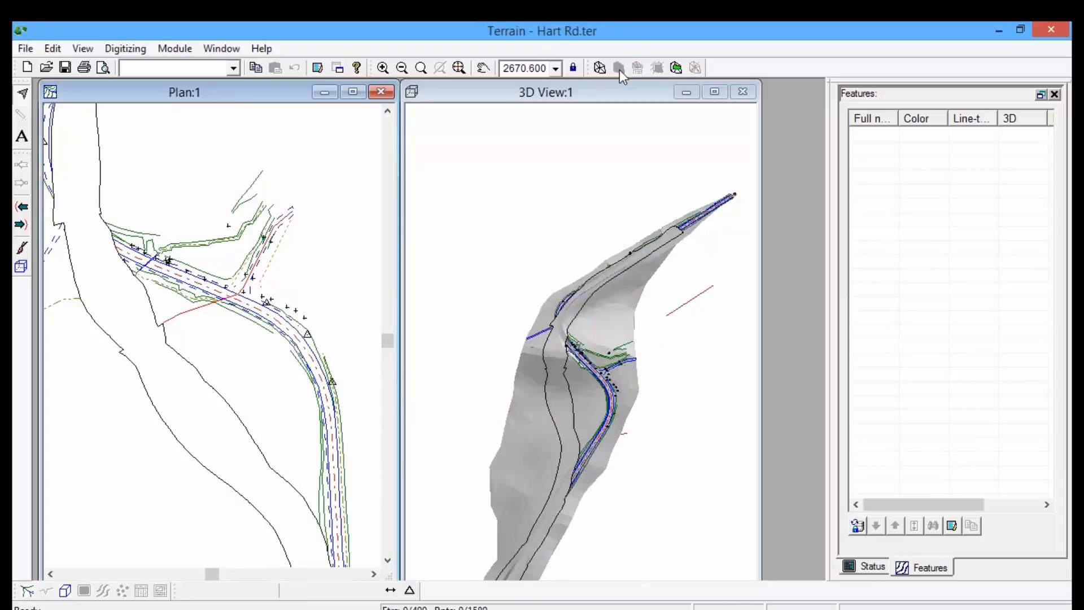
{"action": "left_click", "coordinate": [601, 69]}
{"action": "left_click", "coordinate": [555, 494]}
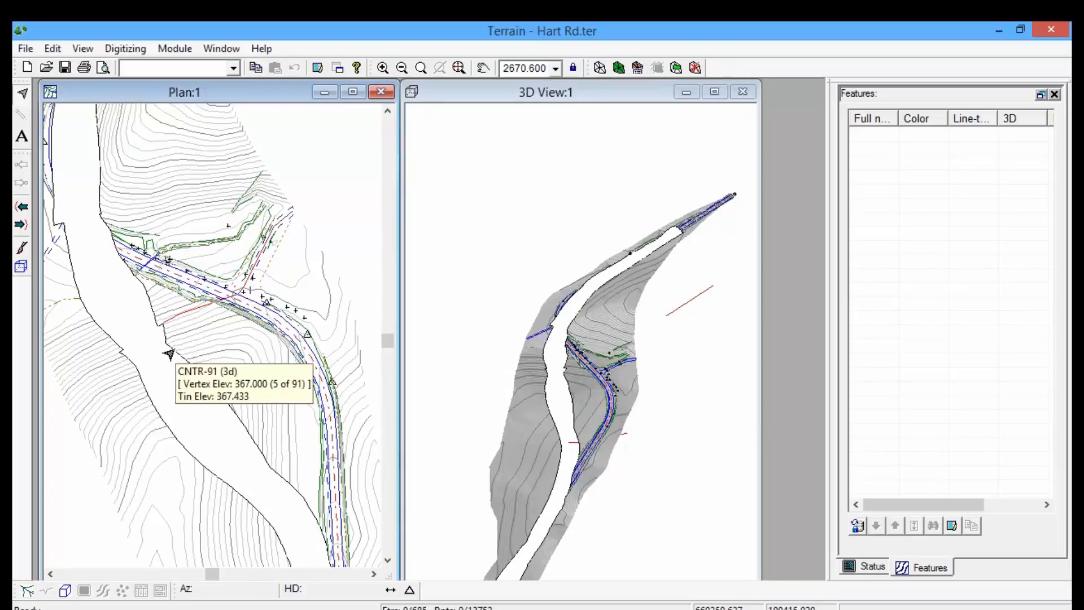
Check the TIN Boundary and Negative properties of the HULL_D feature along the hole's edge and survey the road-shaped hole in plan and 3D.
{"action": "left_click", "coordinate": [169, 357]}
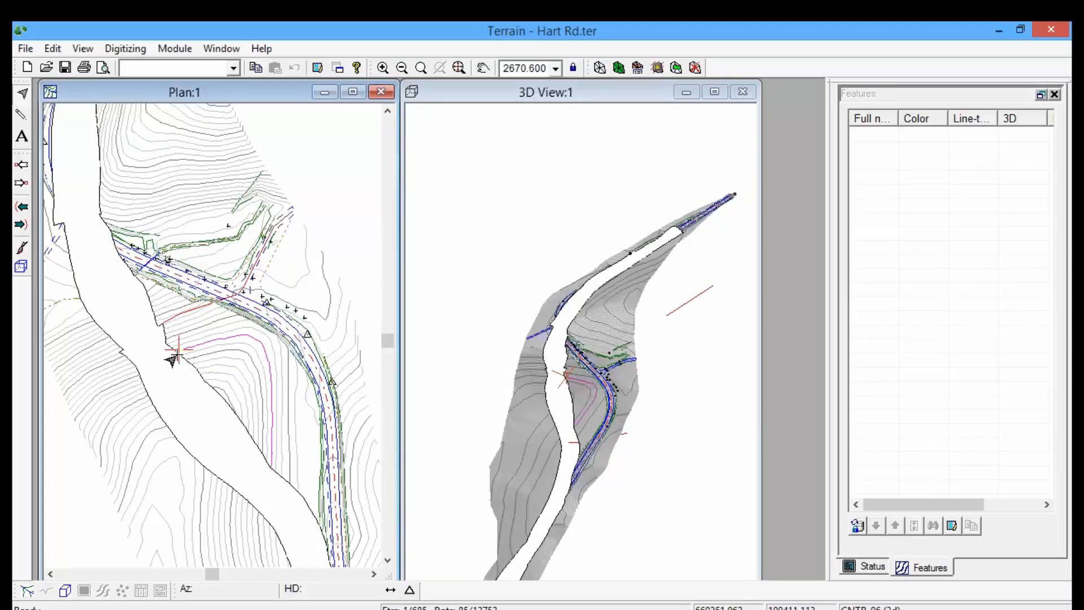
{"action": "scroll", "coordinate": [174, 366], "scroll_direction": "up", "scroll_amount": 3}
{"action": "left_click", "coordinate": [181, 361]}
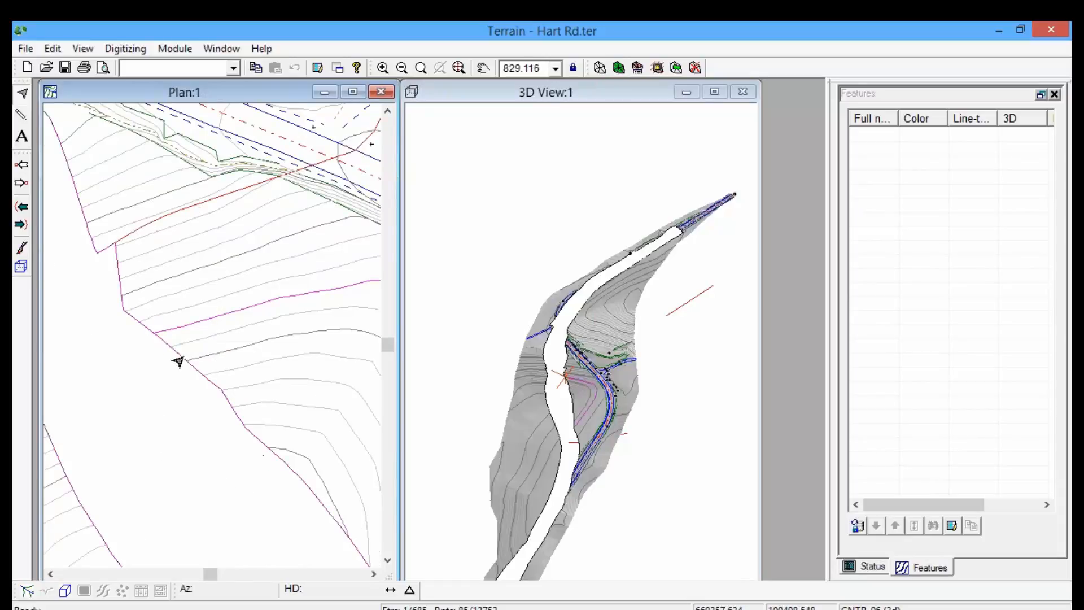
{"action": "key", "text": "alt+Return"}
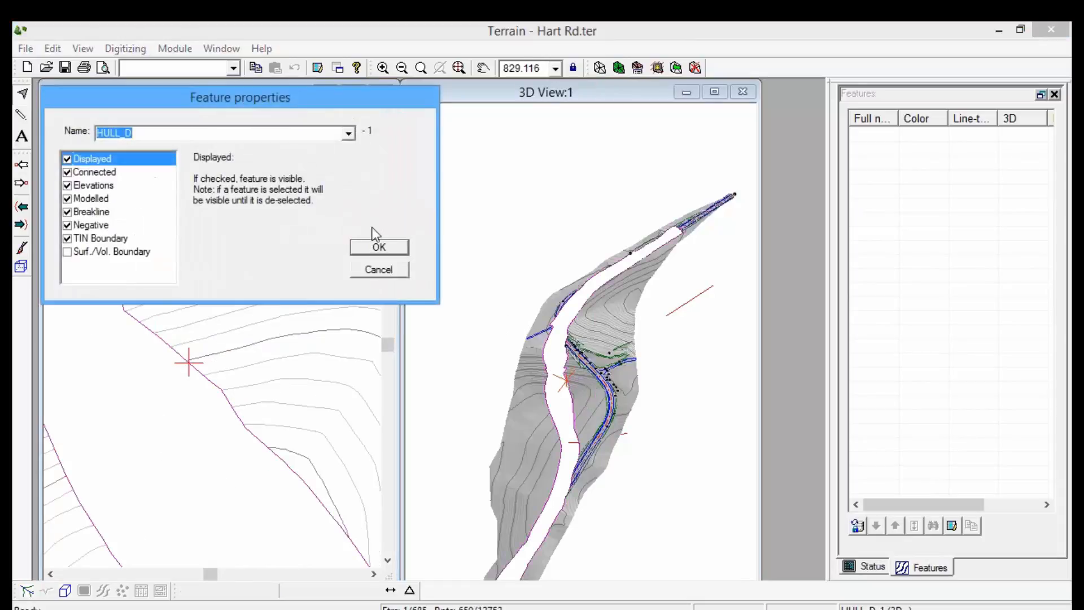
{"action": "left_click", "coordinate": [88, 239]}
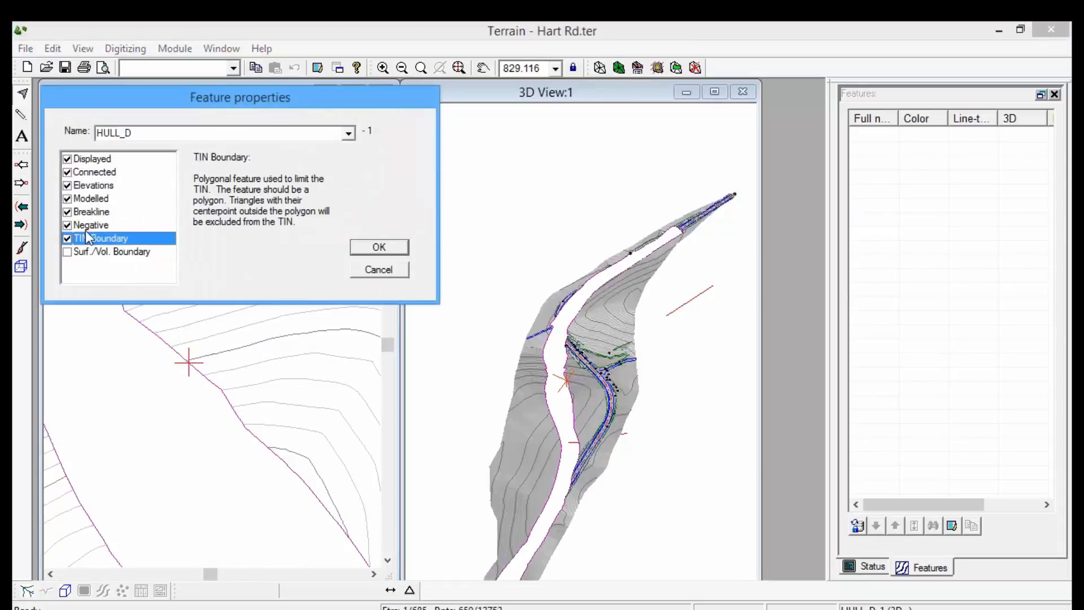
{"action": "left_click", "coordinate": [88, 226]}
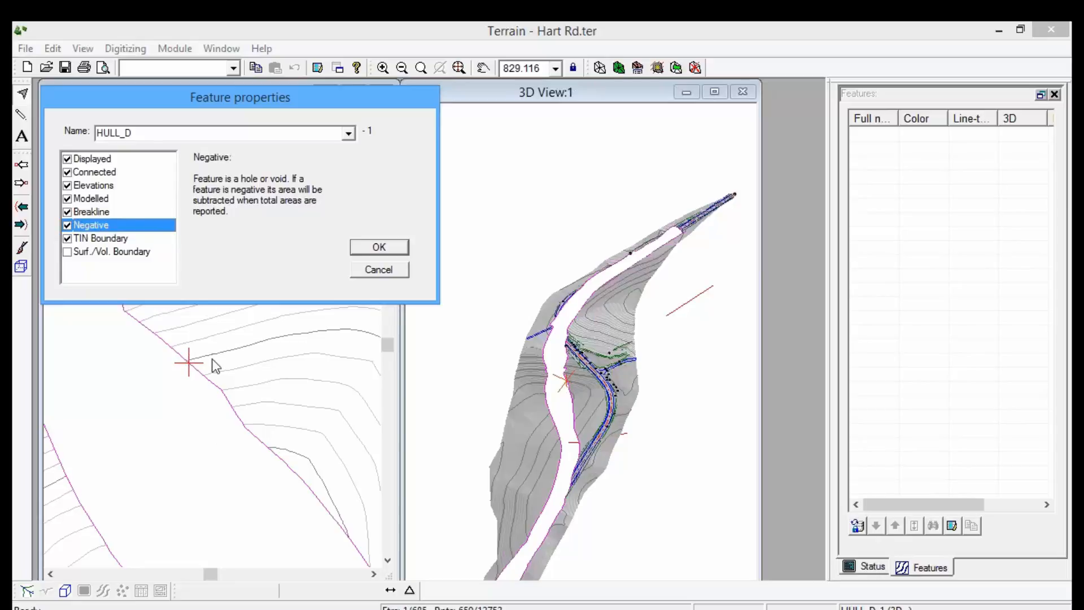
{"action": "left_click", "coordinate": [400, 272]}
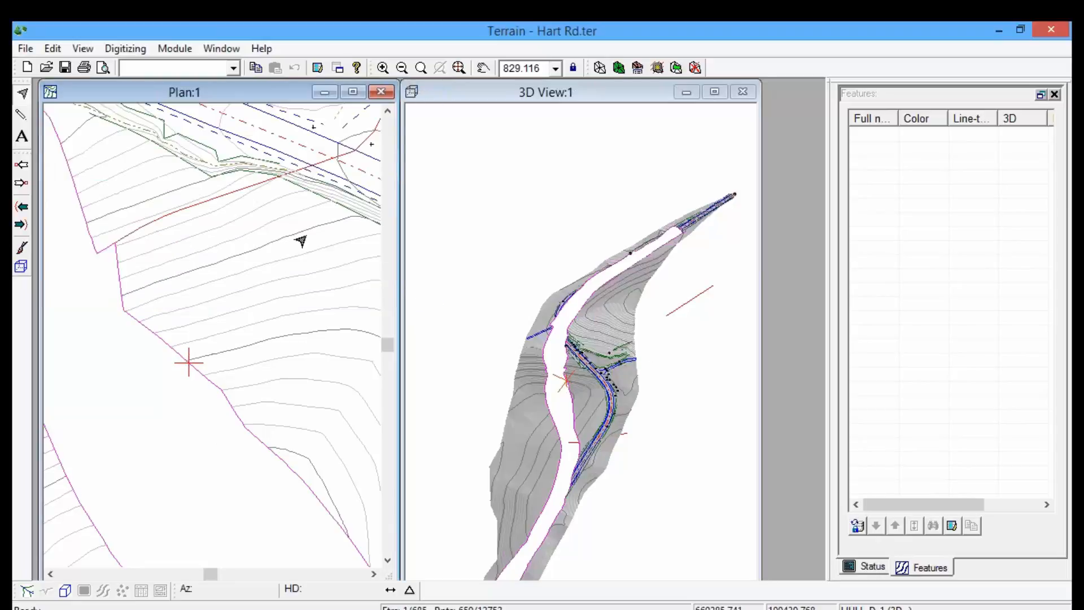
{"action": "middle_click_drag", "start_coordinate": [305, 223], "coordinate": [318, 556]}
{"action": "scroll", "coordinate": [247, 307], "scroll_direction": "down", "scroll_amount": 1}
{"action": "scroll", "coordinate": [247, 308], "scroll_direction": "down", "scroll_amount": 12}
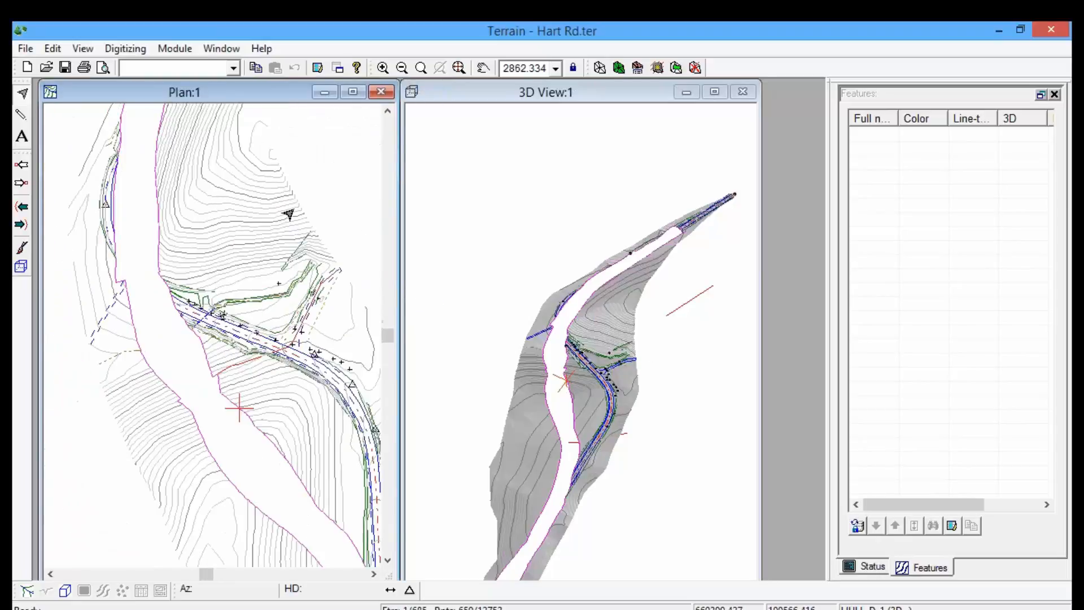
{"action": "mouse_move", "coordinate": [314, 453]}
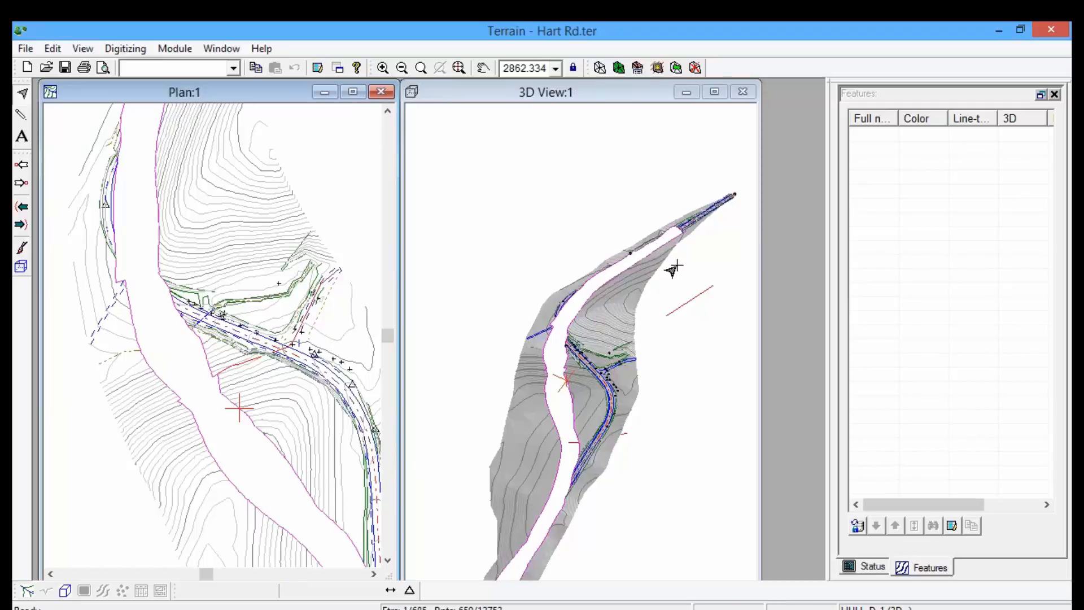
{"action": "mouse_move", "coordinate": [675, 266]}
{"action": "left_click", "coordinate": [675, 69]}
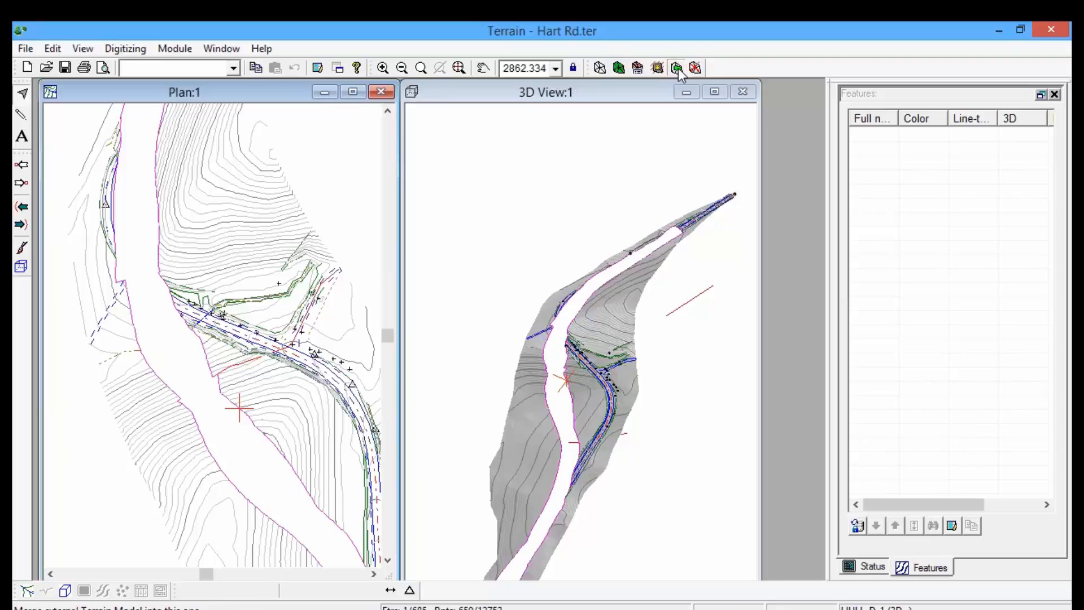
{"action": "left_click", "coordinate": [714, 354]}
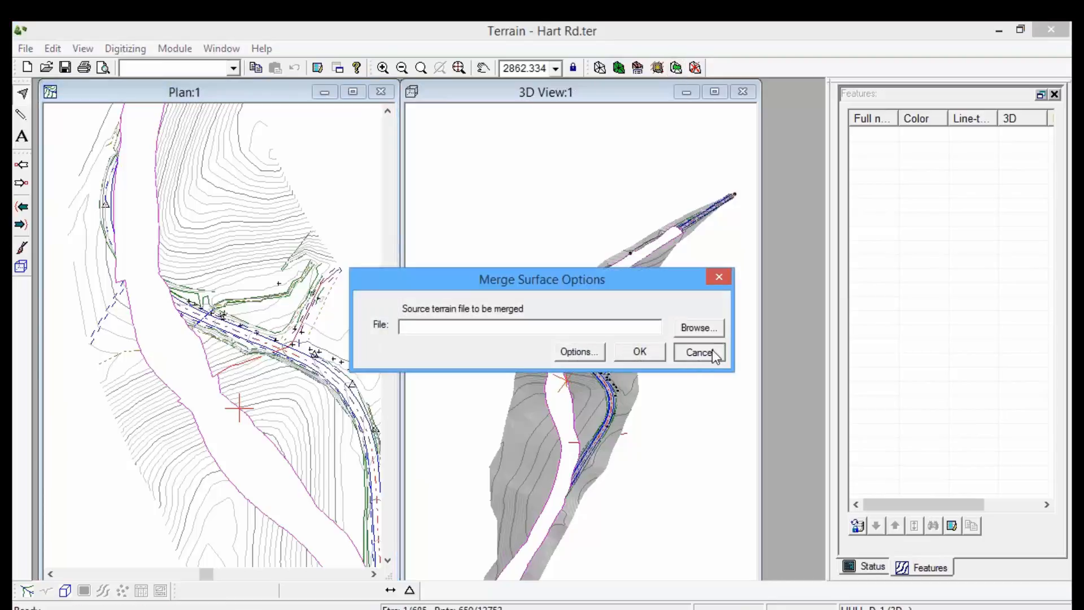
{"action": "left_click", "coordinate": [683, 355]}
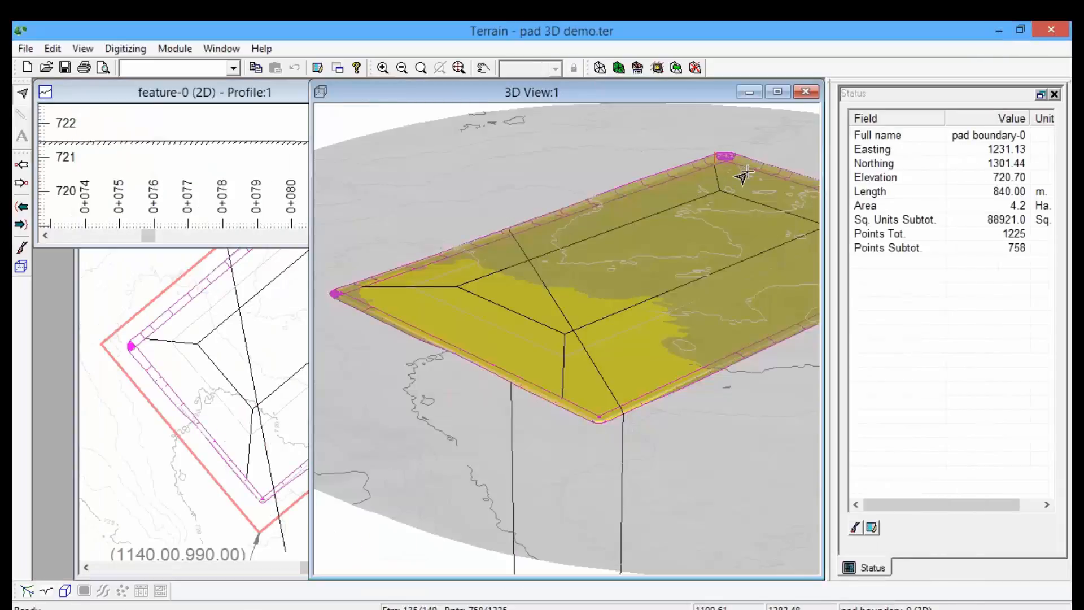
Switch to the pad 3D demo.ter window and turn on Track Mouse in its 3D view options.
{"action": "mouse_move", "coordinate": [469, 607]}
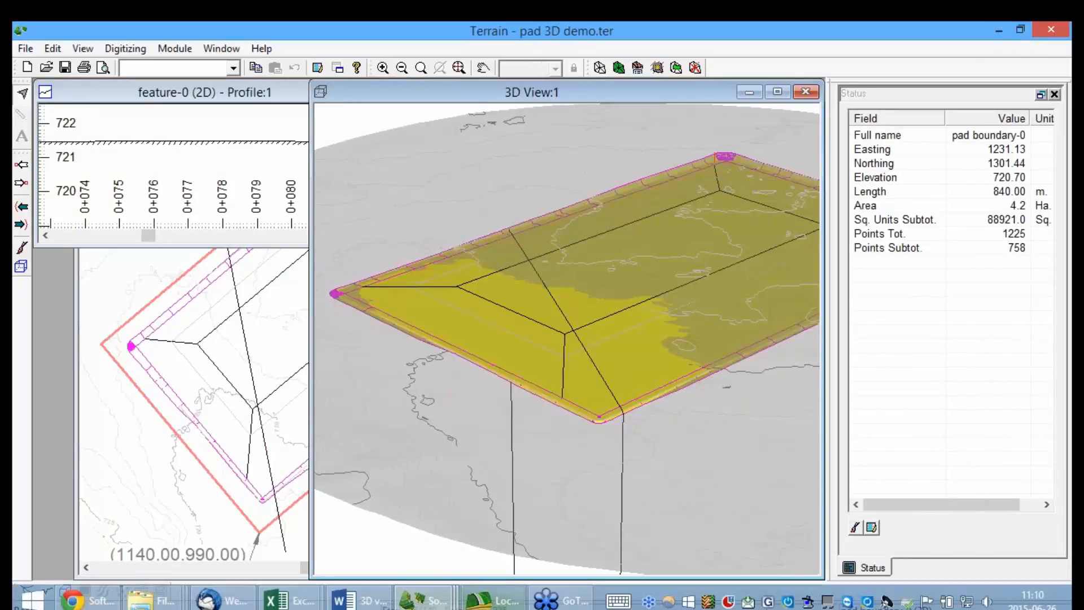
{"action": "left_click", "coordinate": [423, 601]}
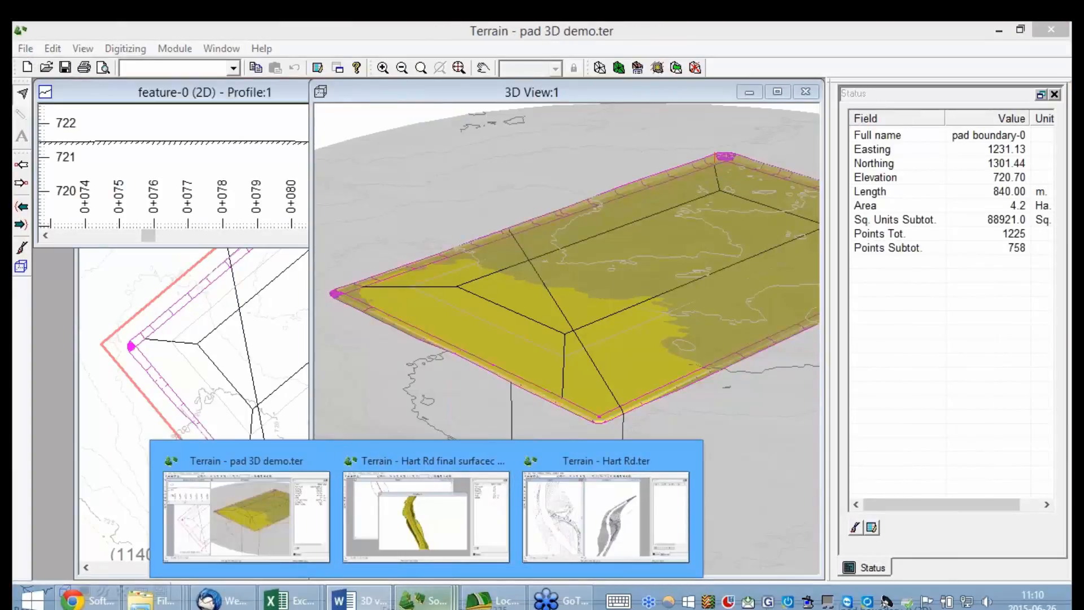
{"action": "left_click", "coordinate": [235, 452]}
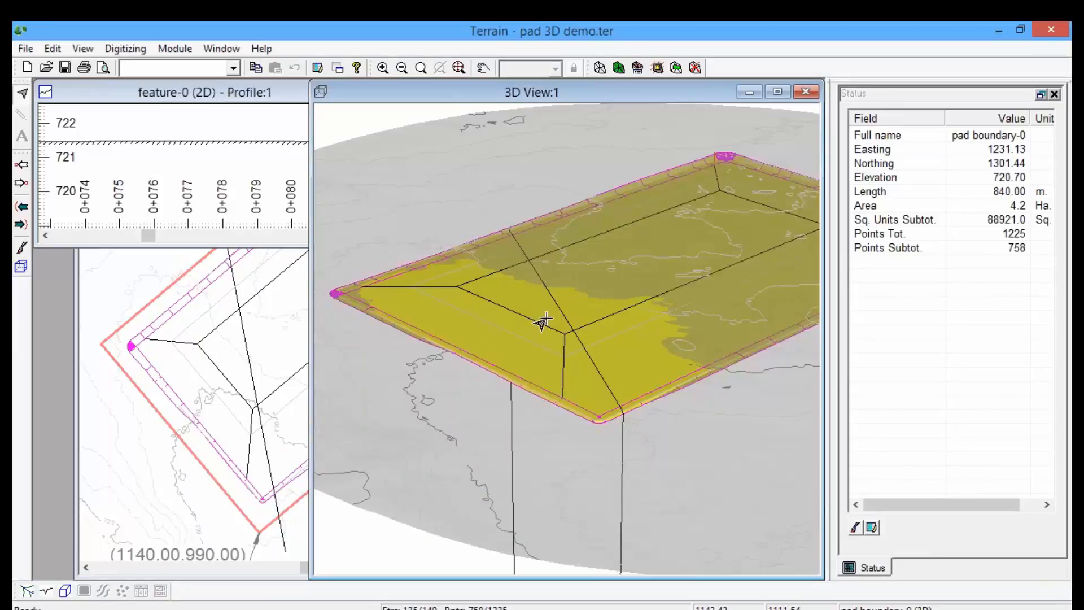
{"action": "right_click", "coordinate": [504, 292]}
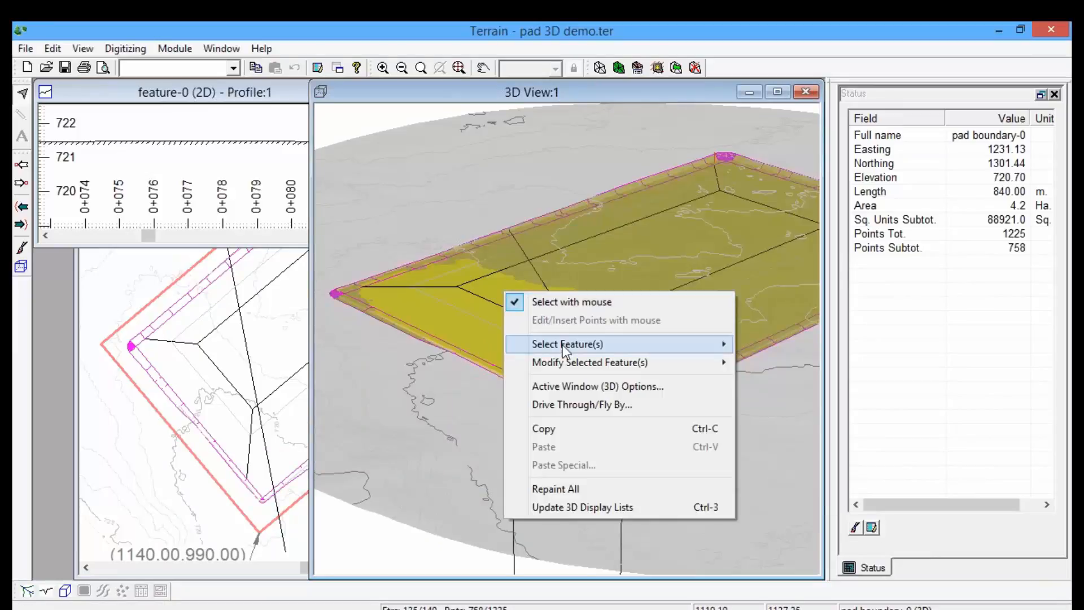
{"action": "left_click", "coordinate": [557, 386]}
{"action": "left_click", "coordinate": [600, 237]}
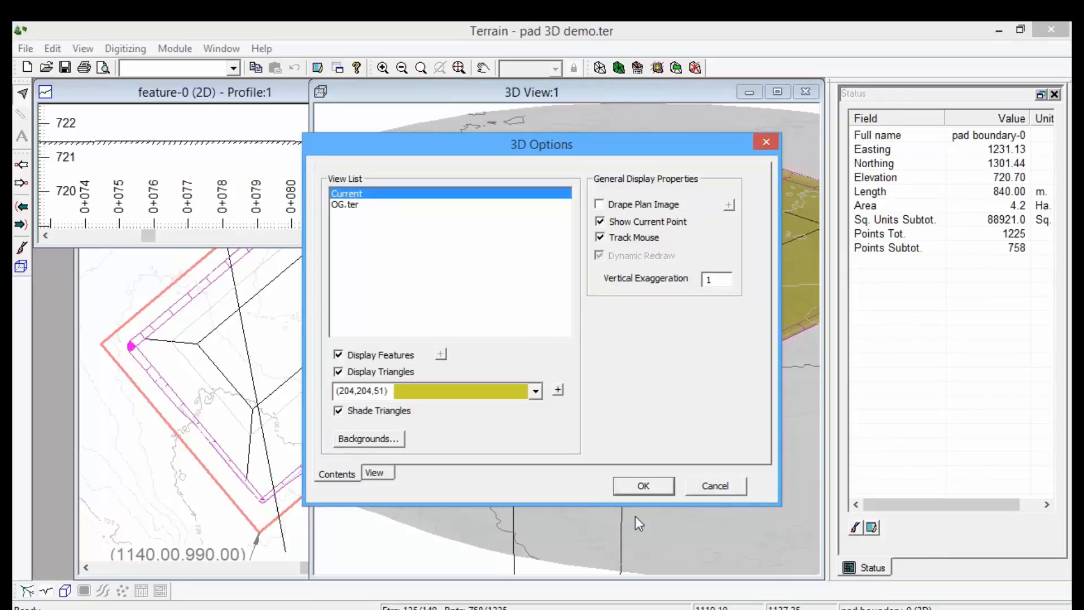
{"action": "left_click", "coordinate": [644, 486]}
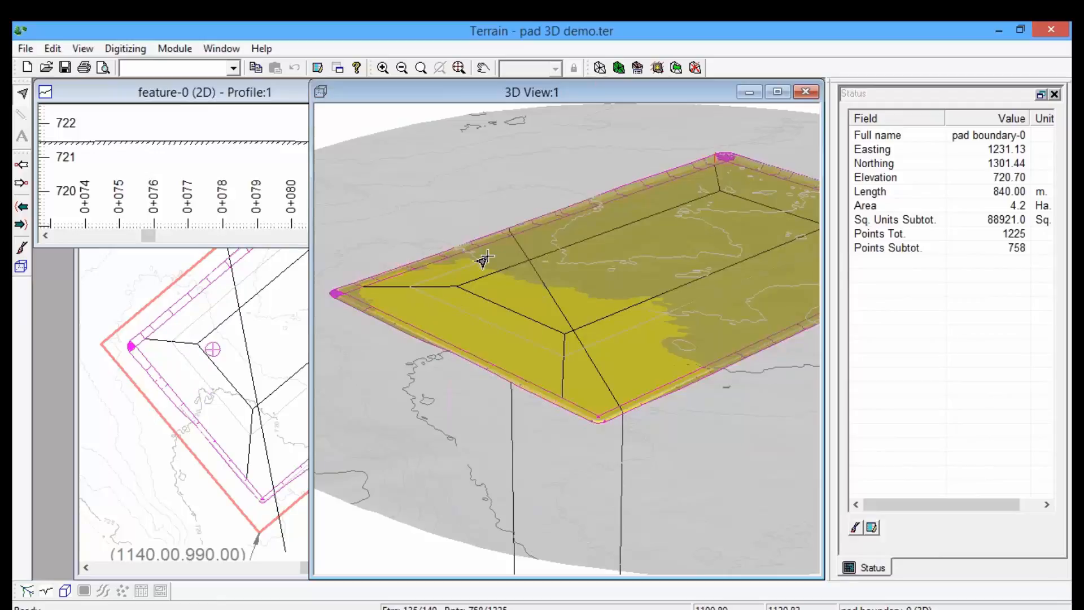
Examine the pad and original ground surfaces along the feature profile toward station 0+110.
{"action": "left_click", "coordinate": [266, 107]}
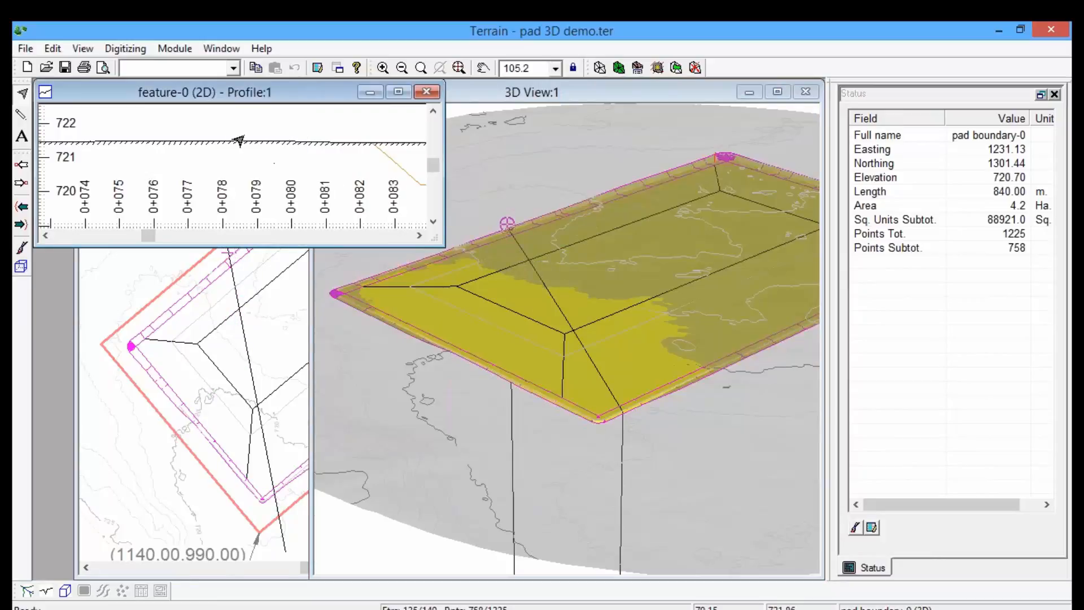
{"action": "middle_click_drag", "start_coordinate": [402, 149], "coordinate": [46, 144]}
{"action": "scroll", "coordinate": [329, 166], "scroll_direction": "down", "scroll_amount": 7}
{"action": "middle_click_drag", "start_coordinate": [339, 162], "coordinate": [71, 149]}
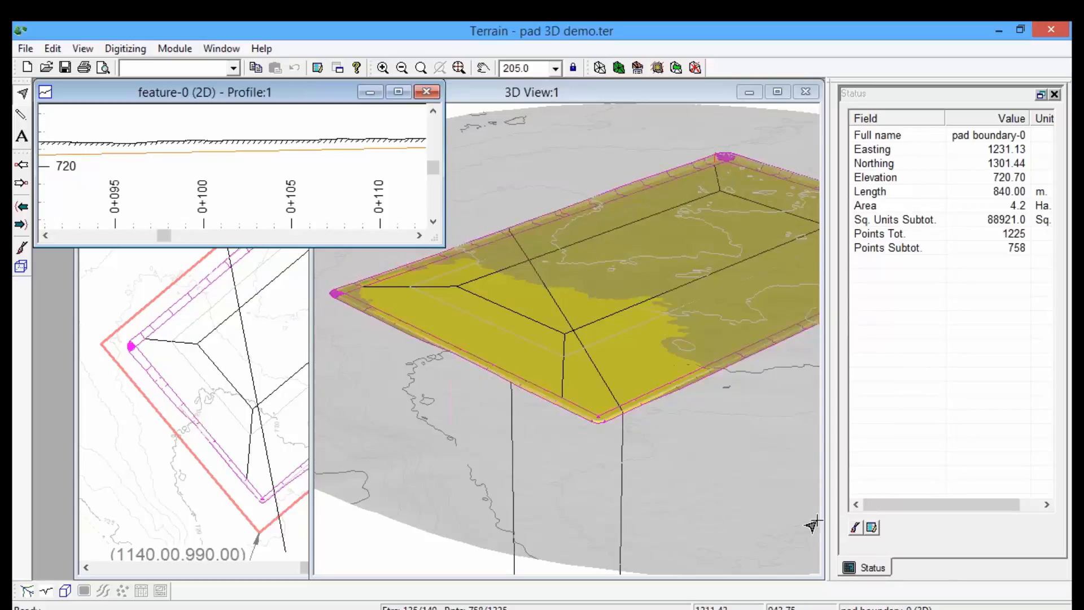
Select the contour running inside the pad in the 3D view and clear the selection.
{"action": "middle_click_drag", "start_coordinate": [712, 466], "coordinate": [574, 332]}
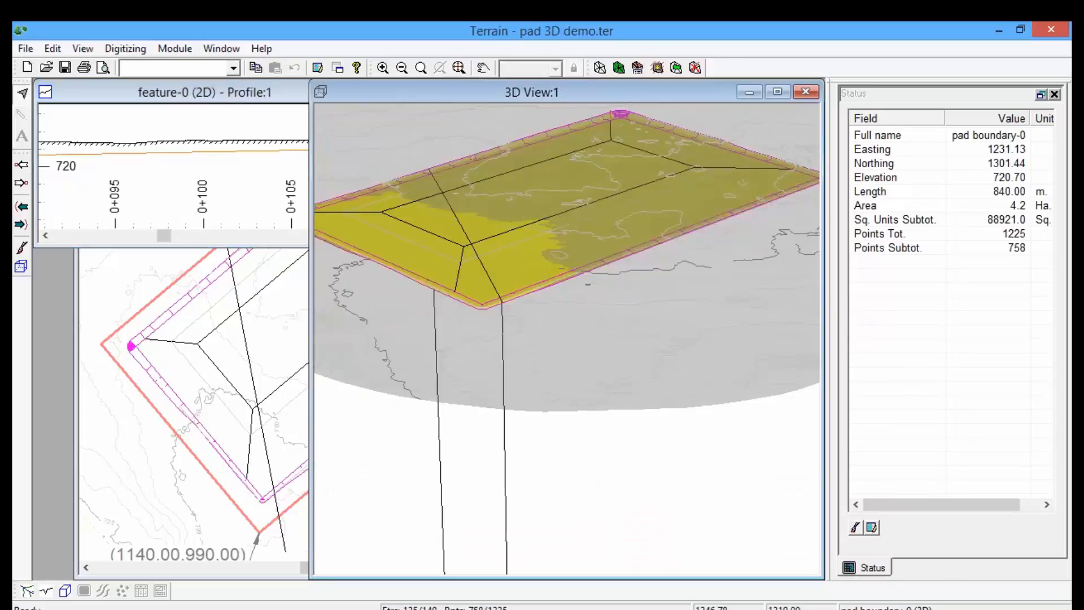
{"action": "left_click", "coordinate": [588, 141]}
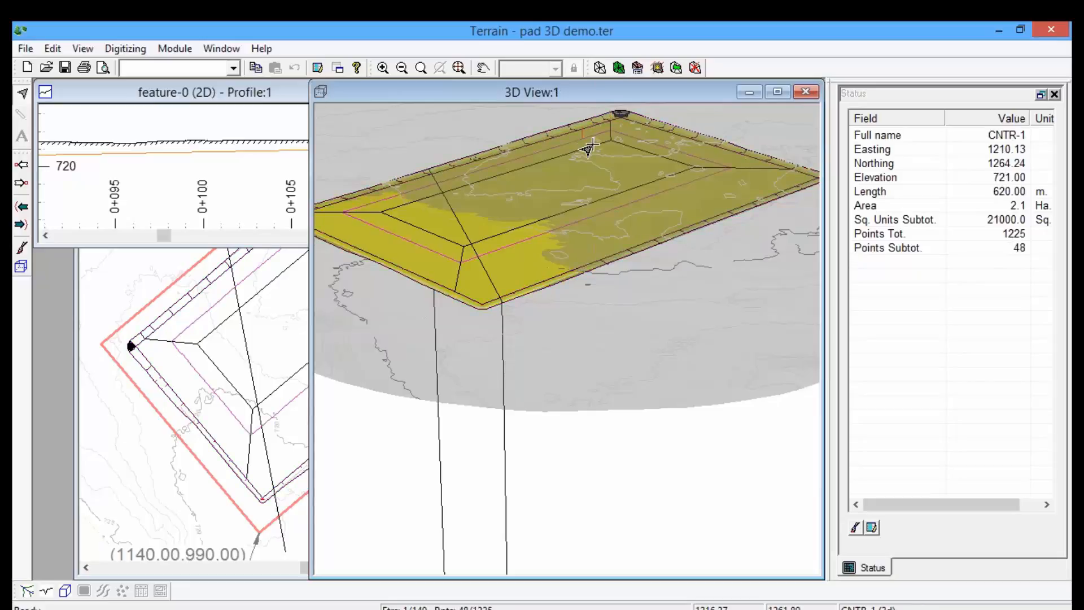
{"action": "left_click", "coordinate": [693, 268]}
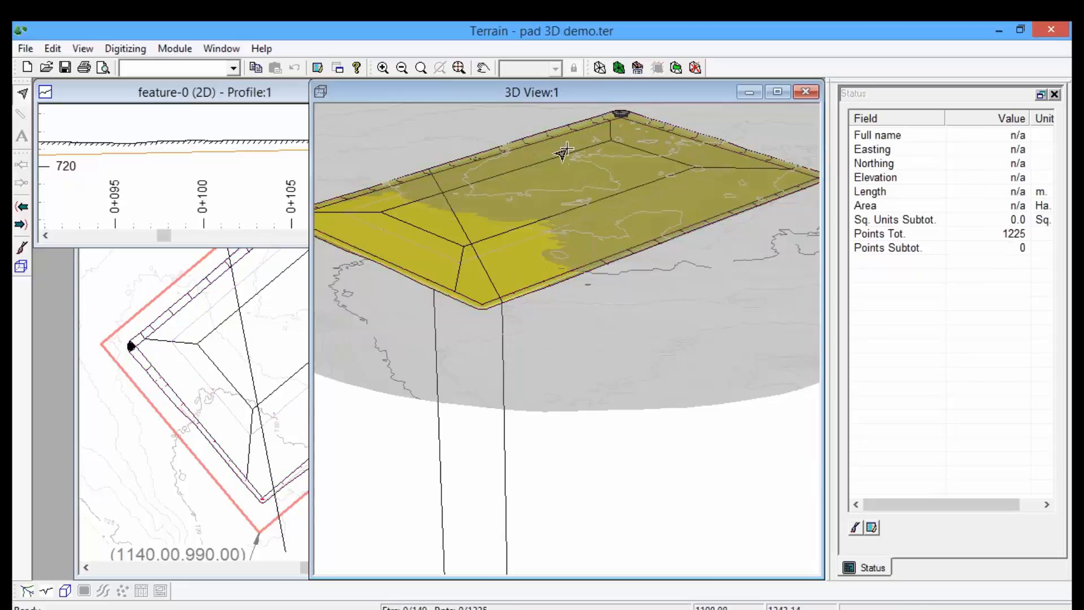
{"action": "middle_click_drag", "start_coordinate": [765, 182], "coordinate": [660, 329]}
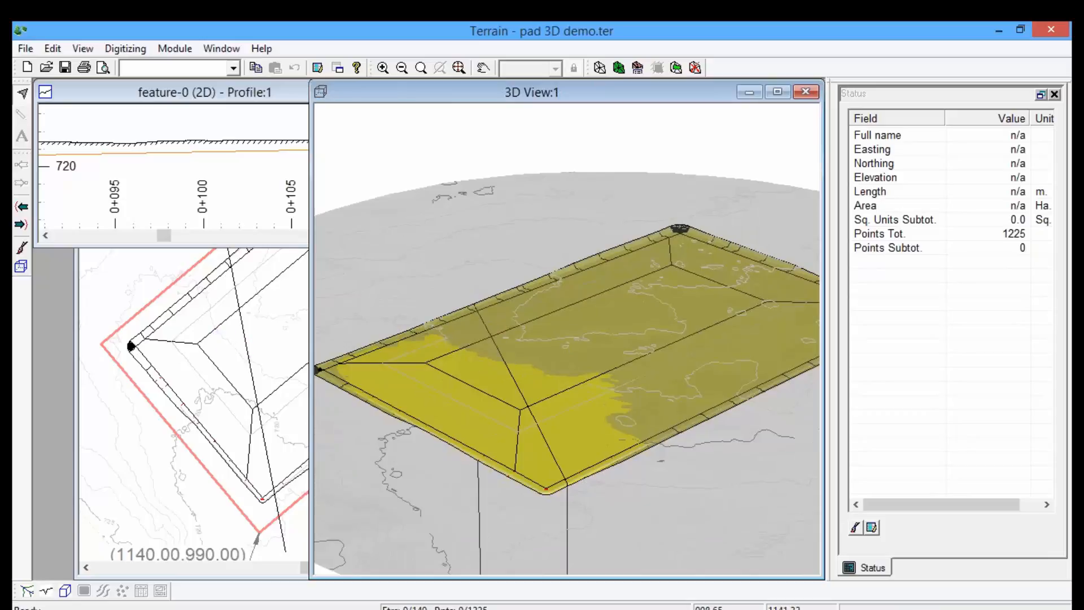
Select the flat area boundary in the plan view and look through the feature selection methods, such as By Boundary.
{"action": "left_click", "coordinate": [73, 336]}
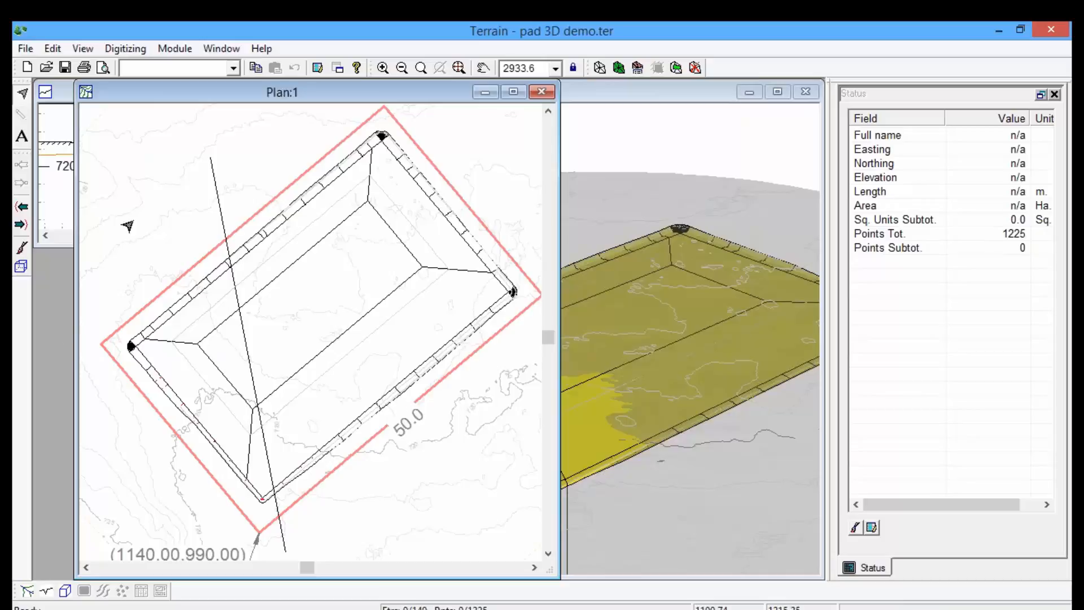
{"action": "left_click", "coordinate": [377, 228]}
{"action": "right_click", "coordinate": [343, 252]}
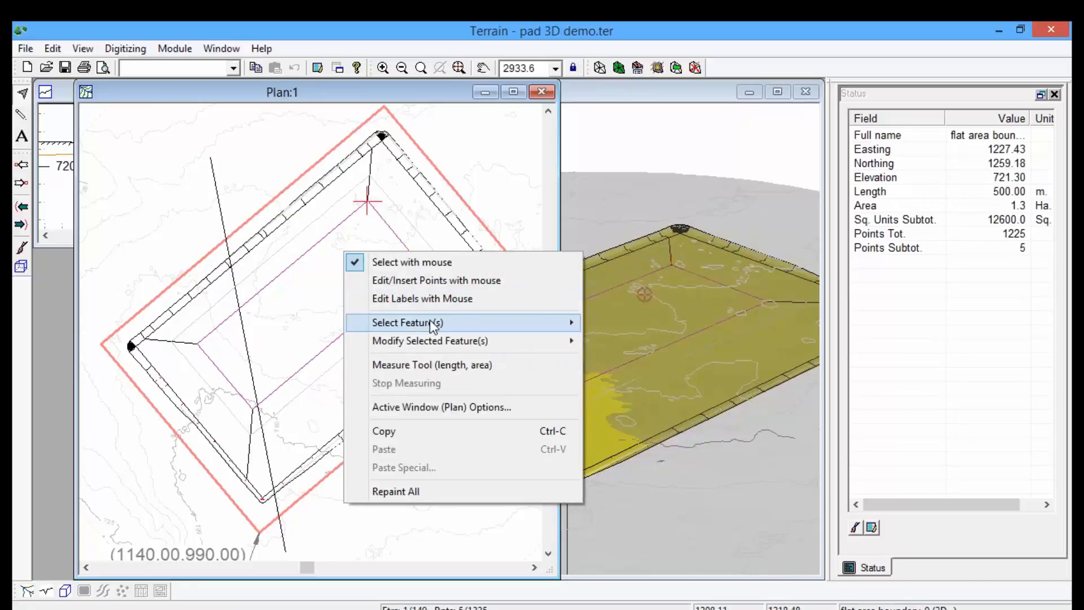
{"action": "mouse_move", "coordinate": [434, 327]}
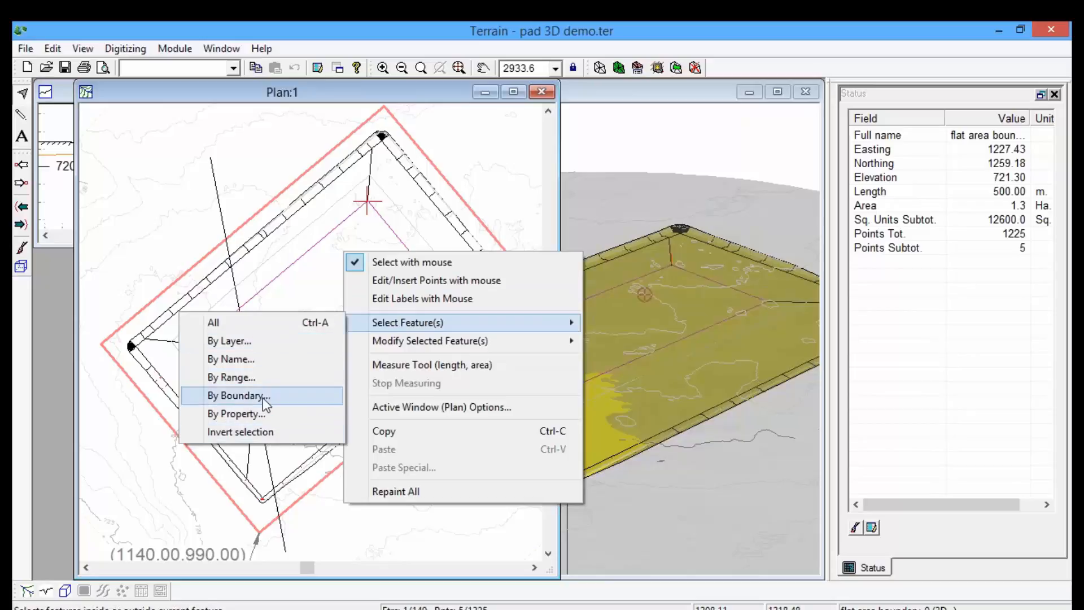
{"action": "left_click", "coordinate": [428, 93]}
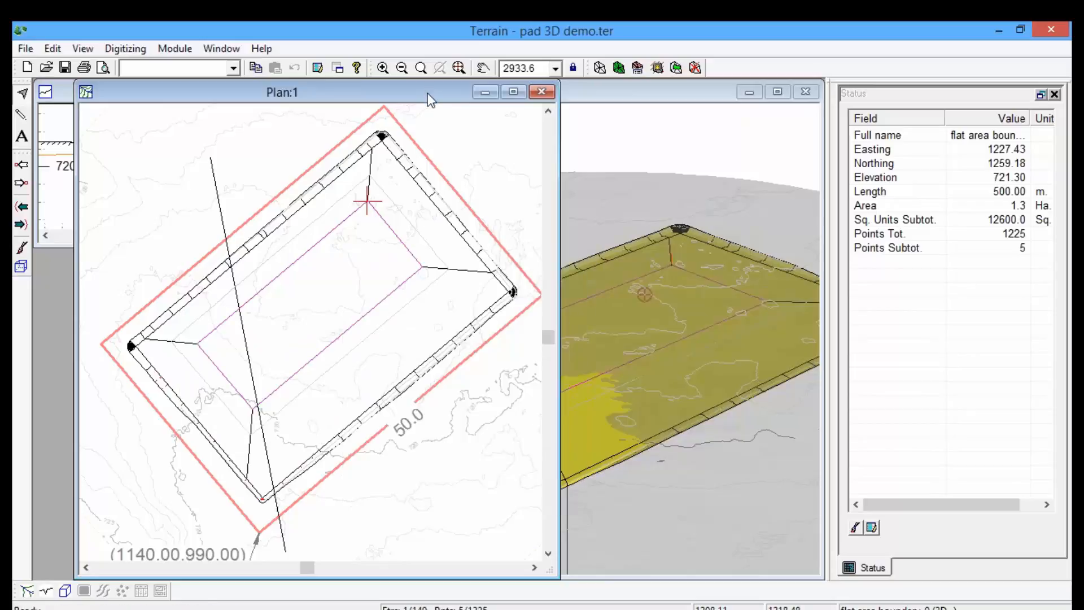
Select the contour just outside the flat area boundary near the pad's far corner in the 3D view.
{"action": "mouse_move", "coordinate": [682, 276]}
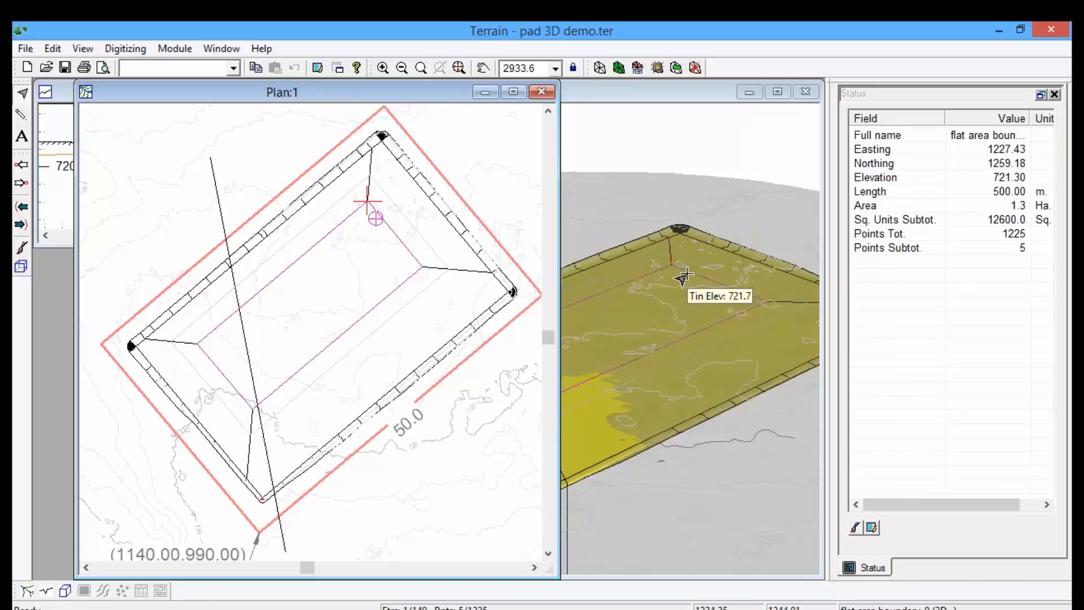
{"action": "left_click", "coordinate": [699, 248]}
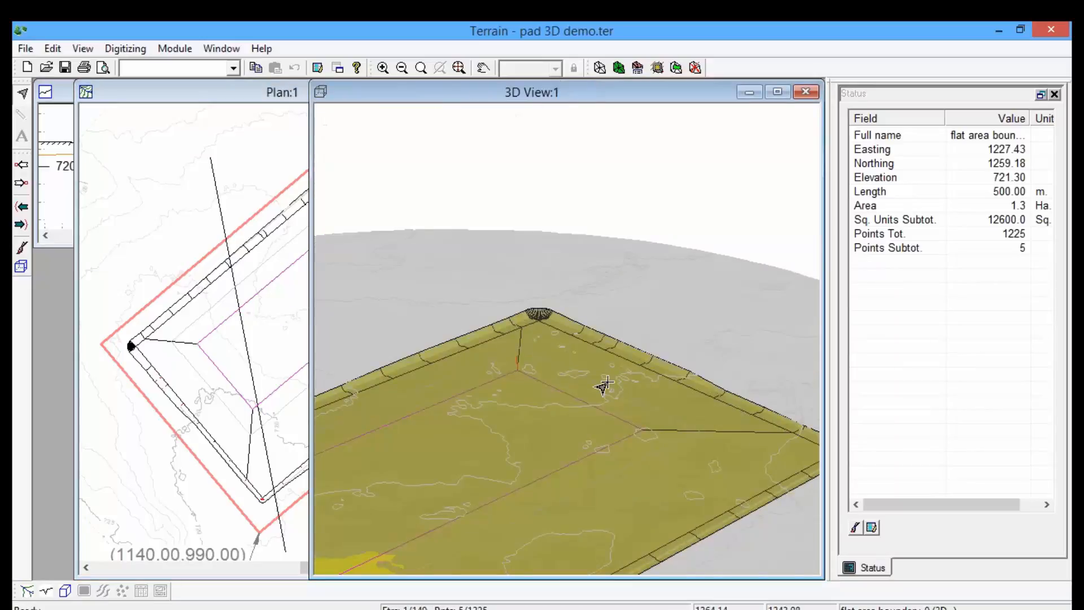
{"action": "middle_click_drag", "start_coordinate": [582, 343], "coordinate": [566, 338]}
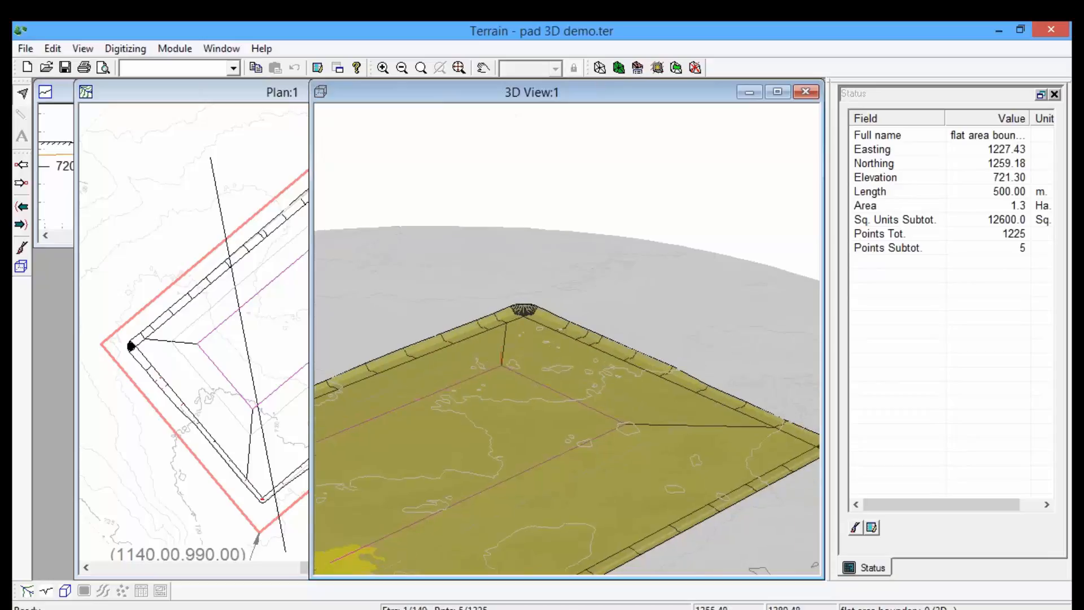
{"action": "middle_click_drag", "start_coordinate": [573, 377], "coordinate": [563, 349]}
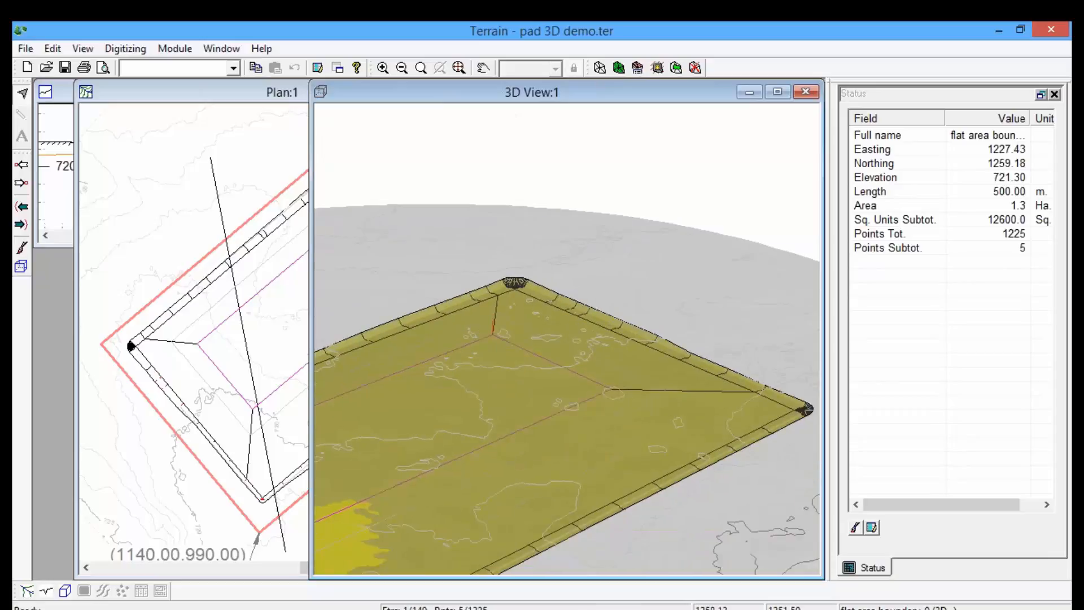
{"action": "left_click", "coordinate": [561, 350]}
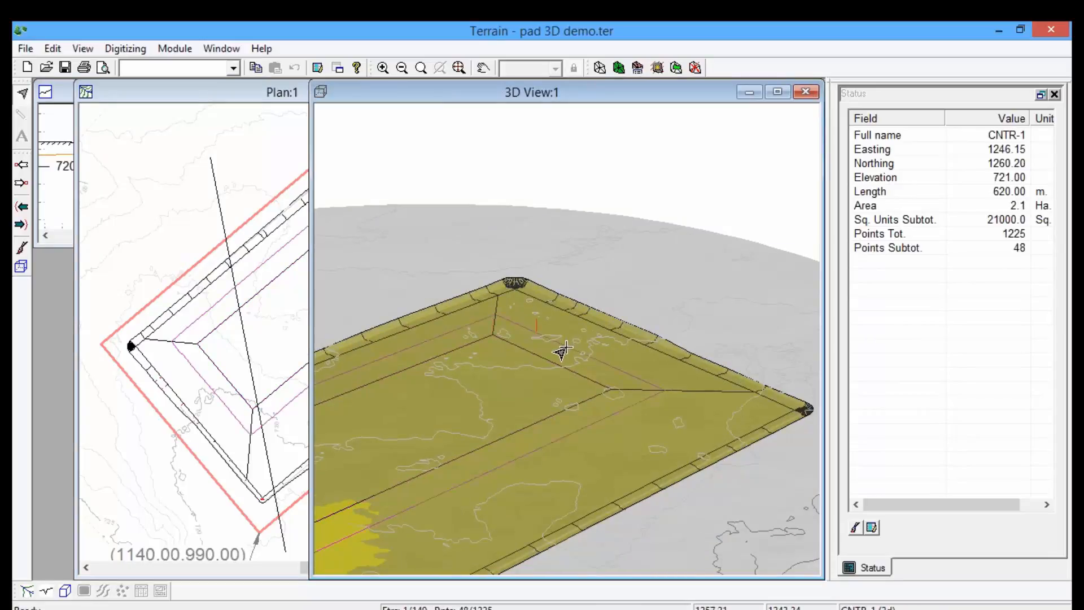
{"action": "mouse_move", "coordinate": [562, 352]}
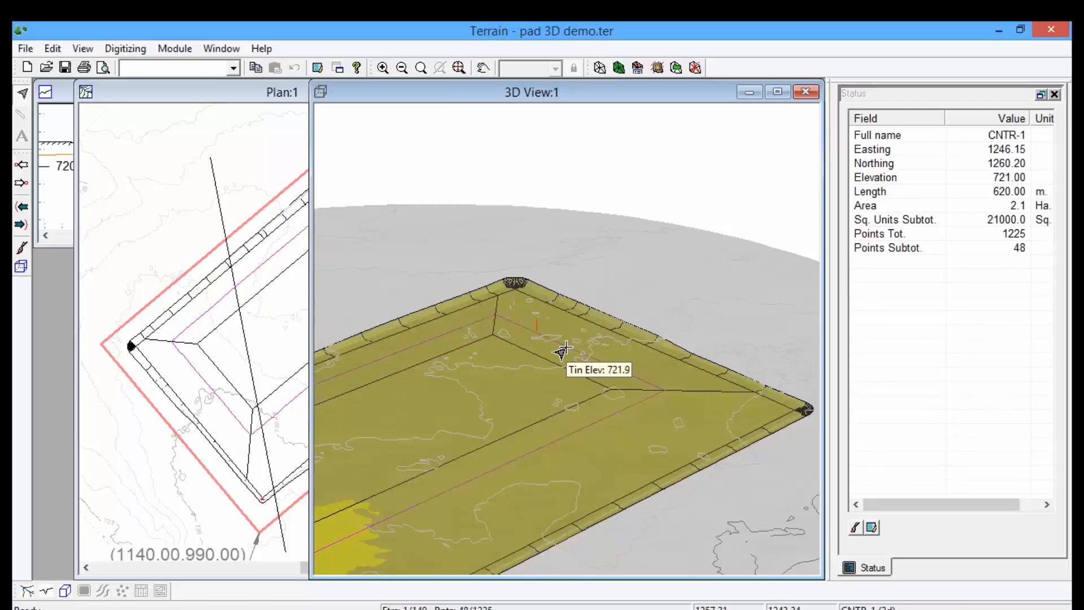
Select the features crossing a window over the pad's upper edge in the plan view and clear the selection.
{"action": "left_click", "coordinate": [233, 97]}
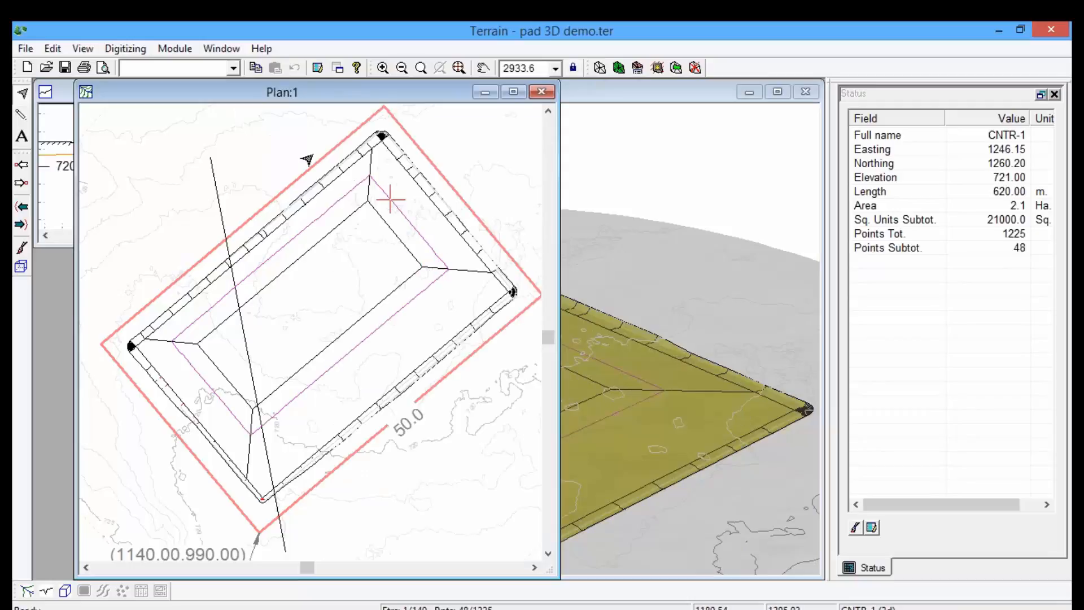
{"action": "left_click_drag", "start_coordinate": [308, 160], "coordinate": [394, 240]}
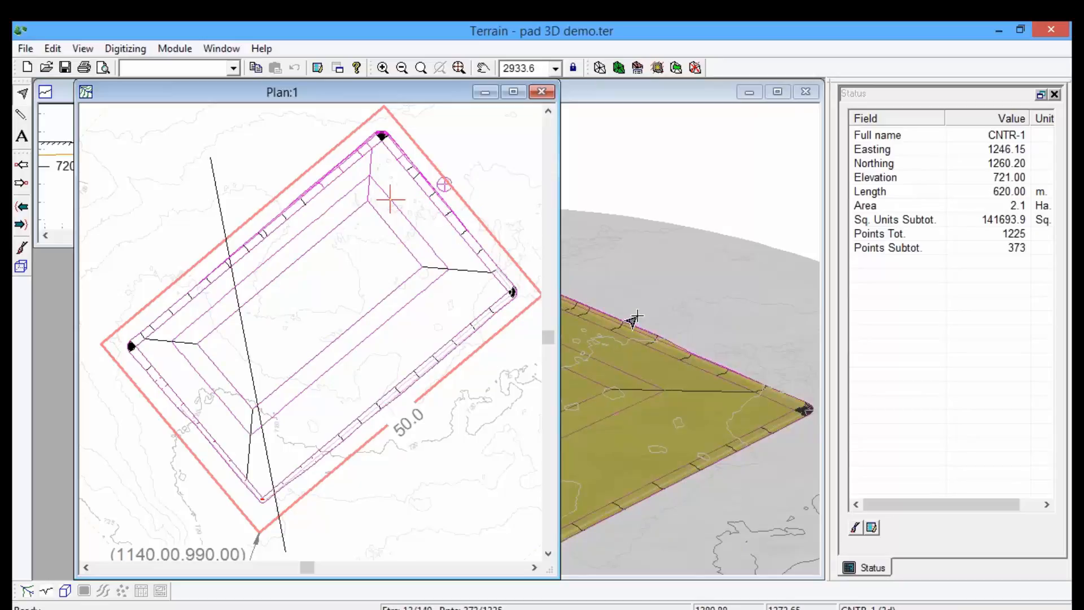
{"action": "mouse_move", "coordinate": [635, 319]}
{"action": "left_click", "coordinate": [383, 267]}
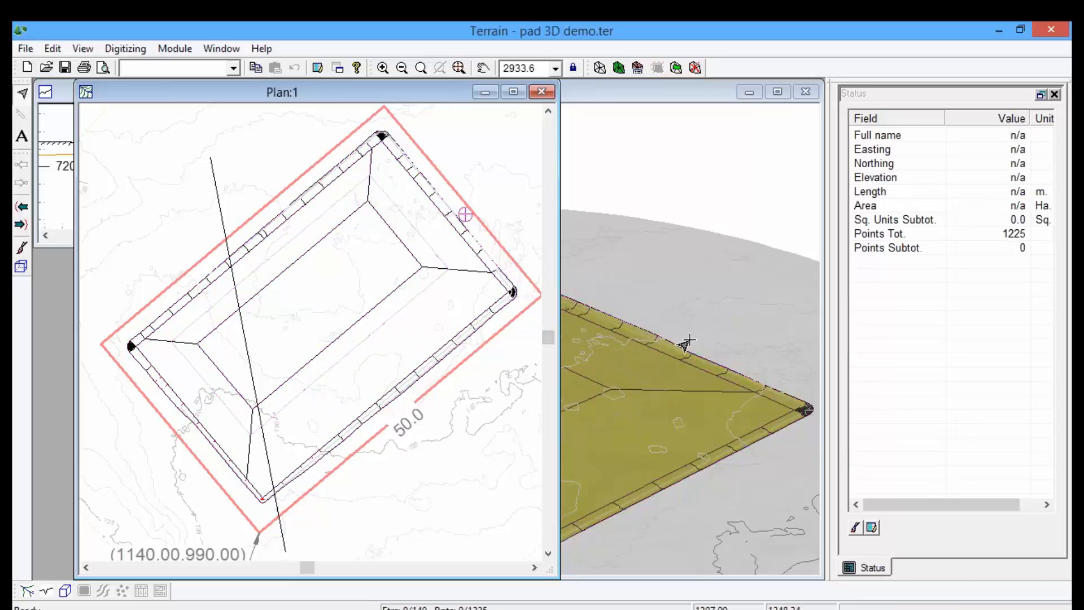
Check the surface elevations beside the pad and along its edge in the 3D view.
{"action": "mouse_move", "coordinate": [696, 326]}
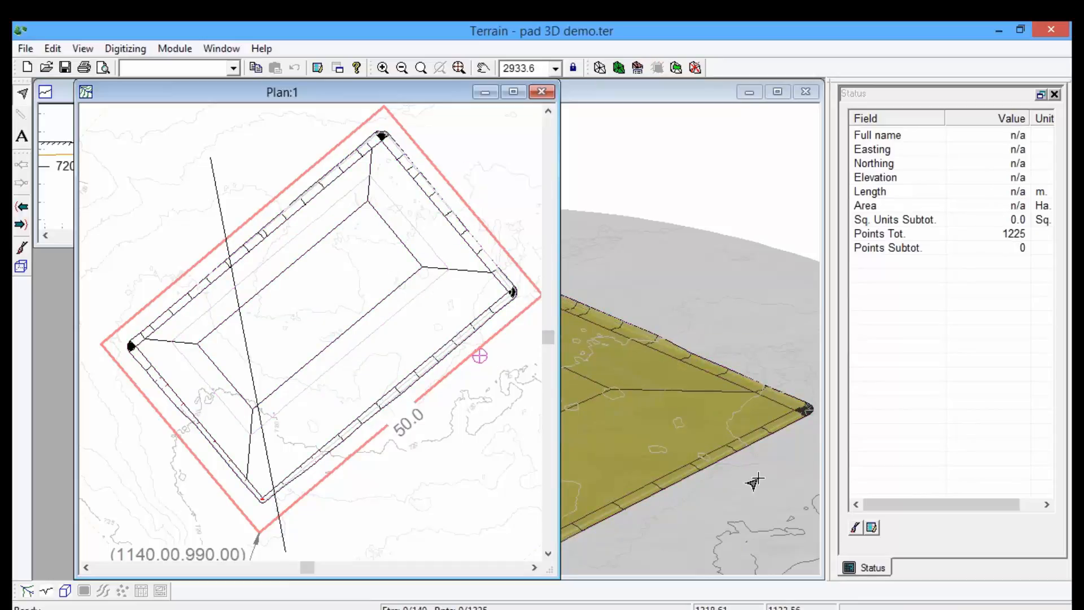
{"action": "mouse_move", "coordinate": [754, 482]}
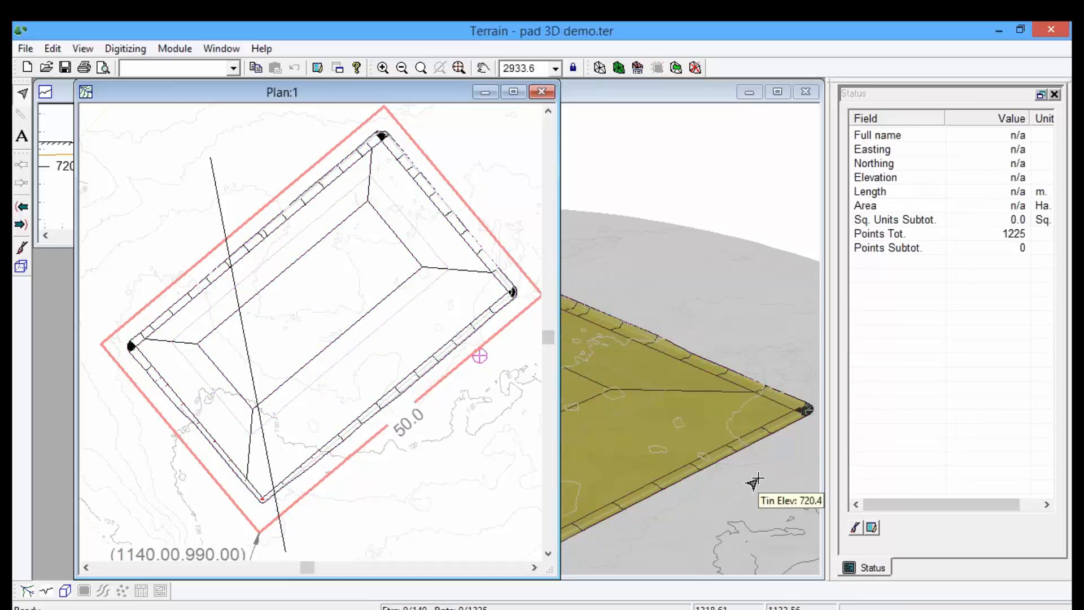
{"action": "mouse_move", "coordinate": [673, 353]}
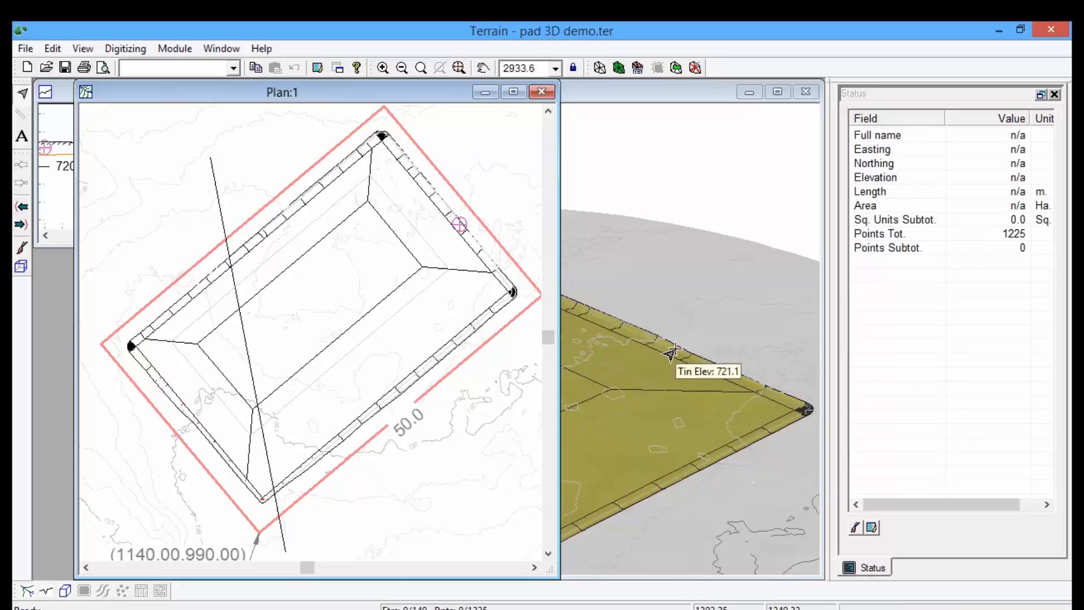
{"action": "mouse_move", "coordinate": [741, 275]}
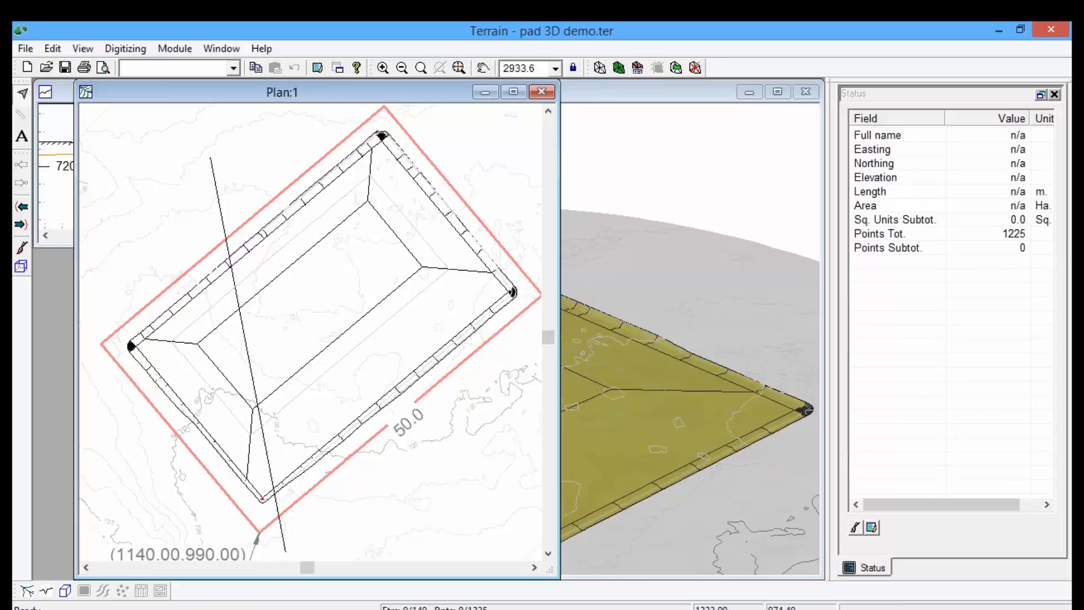
Switch to the Location design Hart Rd optimal 3D demo.dsn and resize the 3D view so the section and profile views stay uncovered.
{"action": "left_click", "coordinate": [511, 605]}
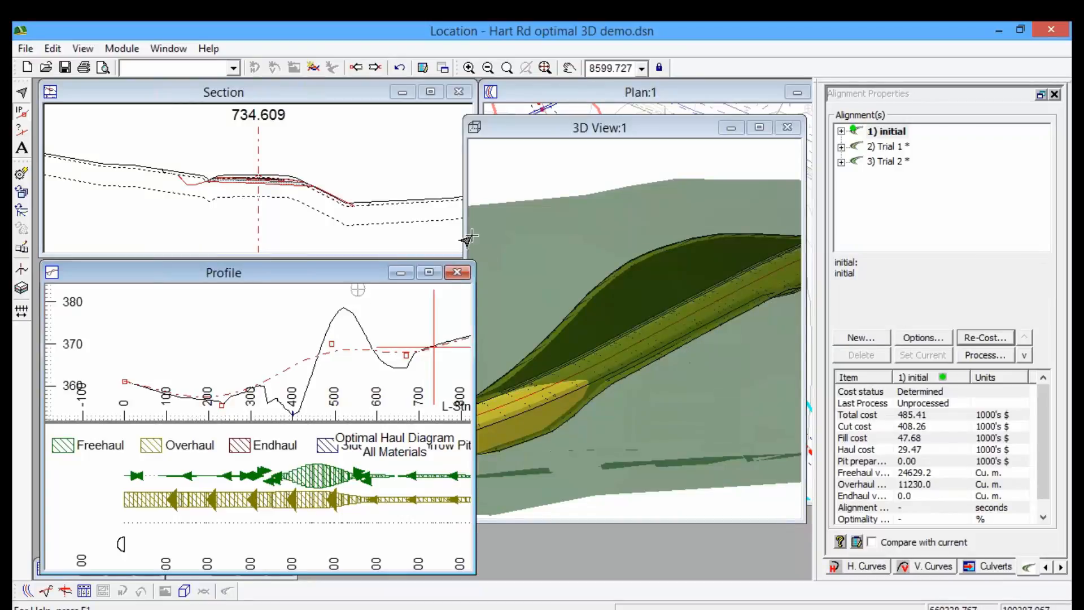
{"action": "left_click_drag", "start_coordinate": [463, 233], "coordinate": [350, 233]}
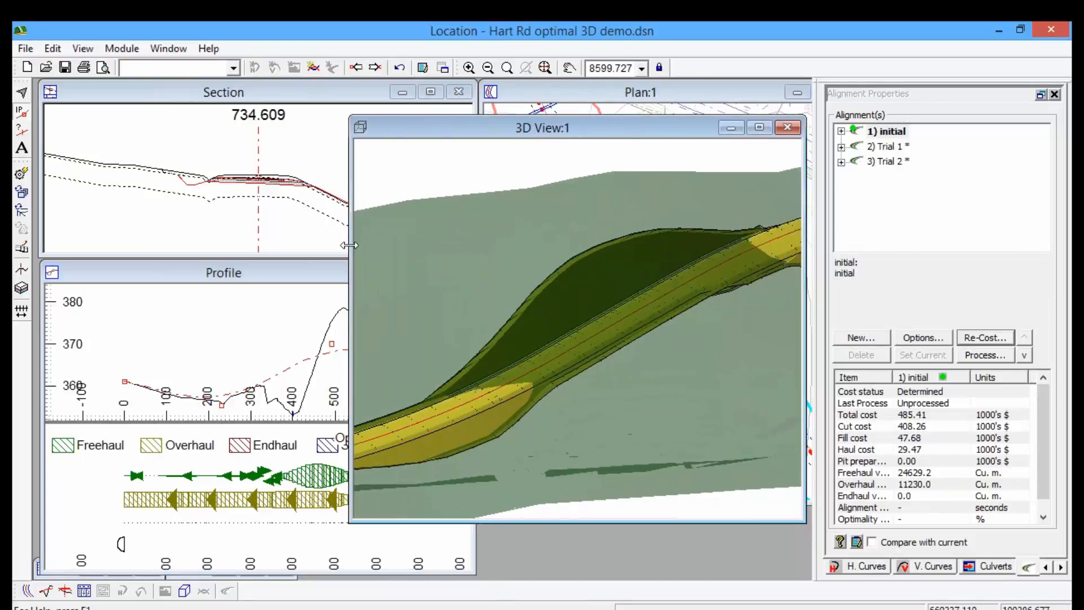
{"action": "mouse_move", "coordinate": [762, 457]}
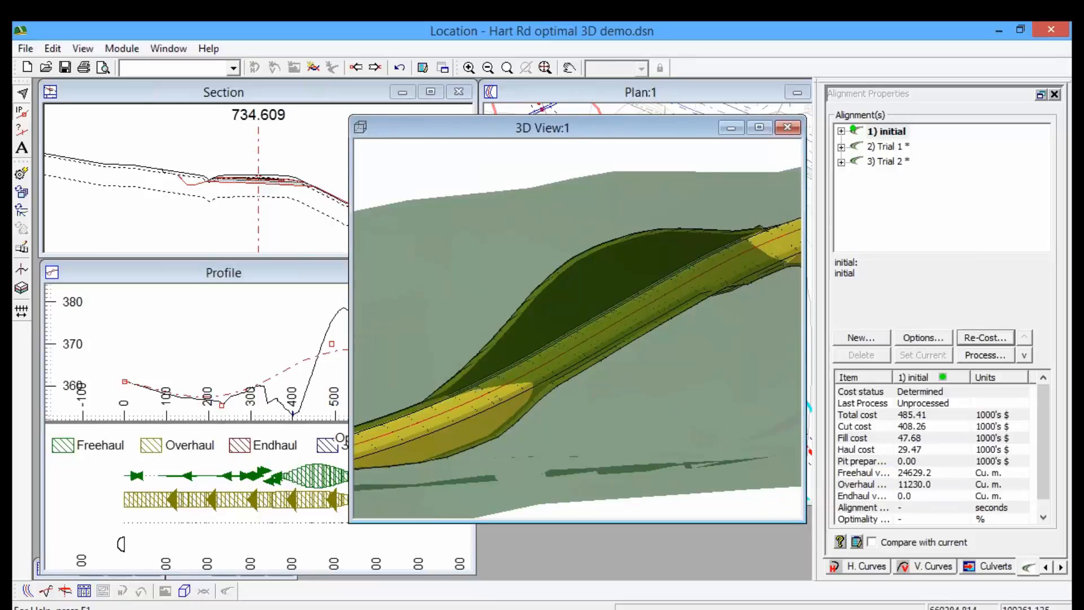
{"action": "left_click_drag", "start_coordinate": [349, 233], "coordinate": [491, 233]}
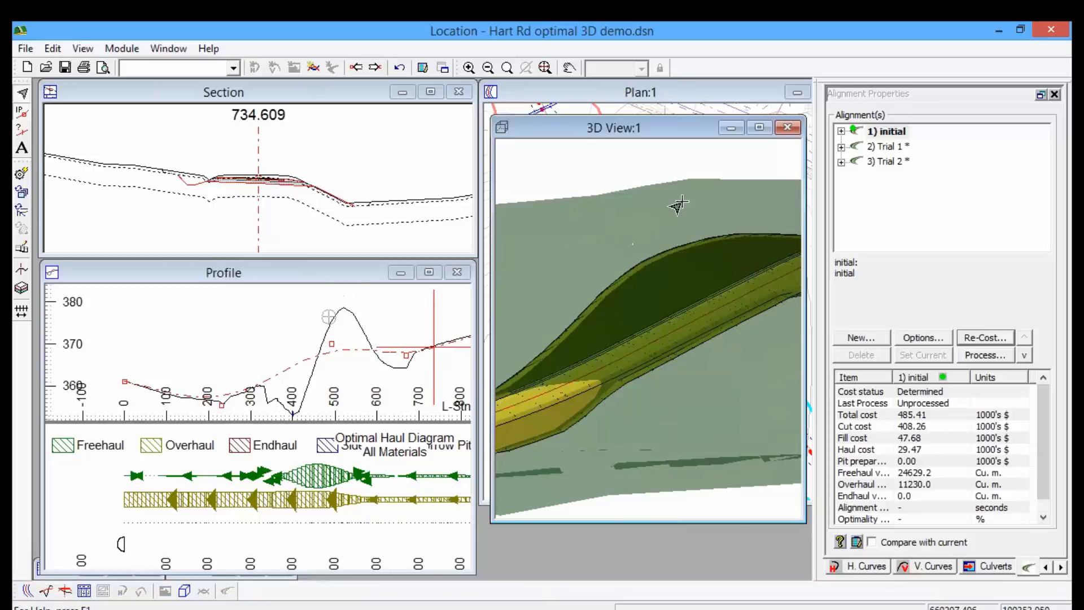
{"action": "mouse_move", "coordinate": [690, 201]}
Make station 520.000 the current point in the profile and track the terrain above the road cut in the 3D view.
{"action": "mouse_move", "coordinate": [325, 327]}
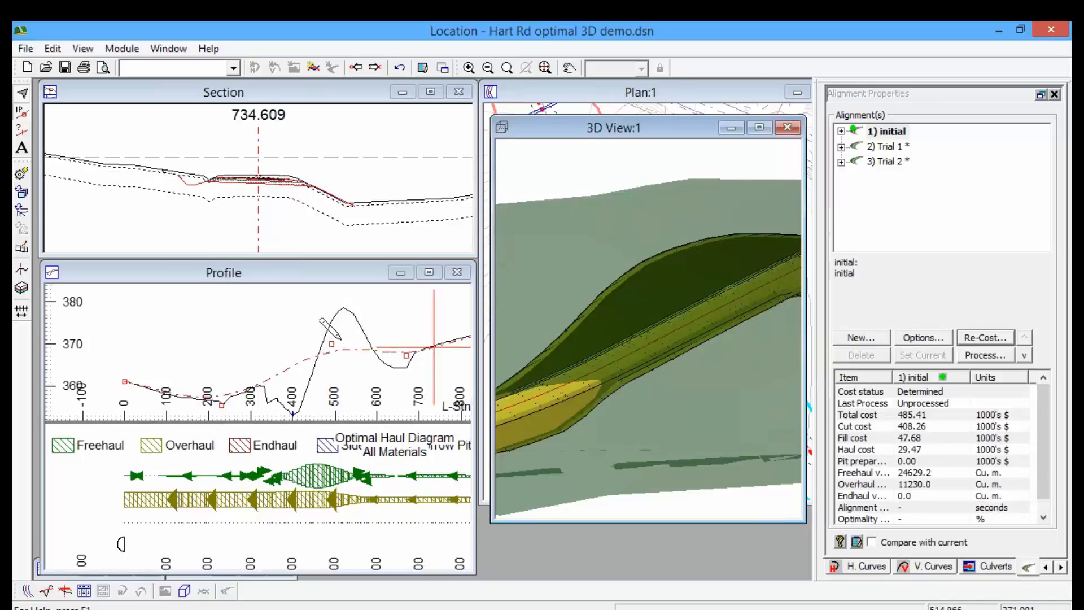
{"action": "left_click", "coordinate": [340, 354]}
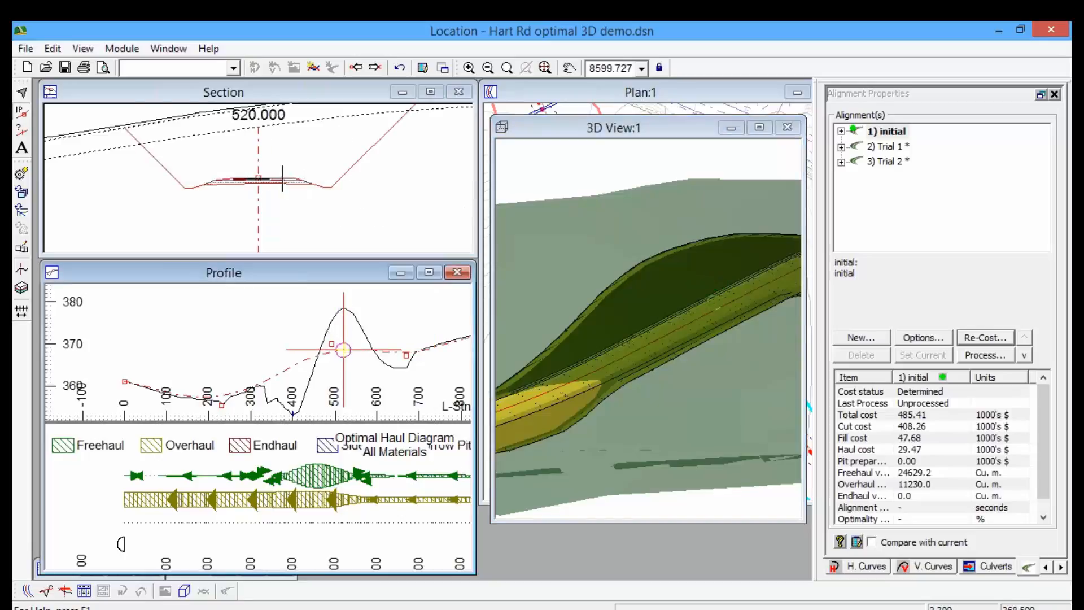
{"action": "mouse_move", "coordinate": [283, 180]}
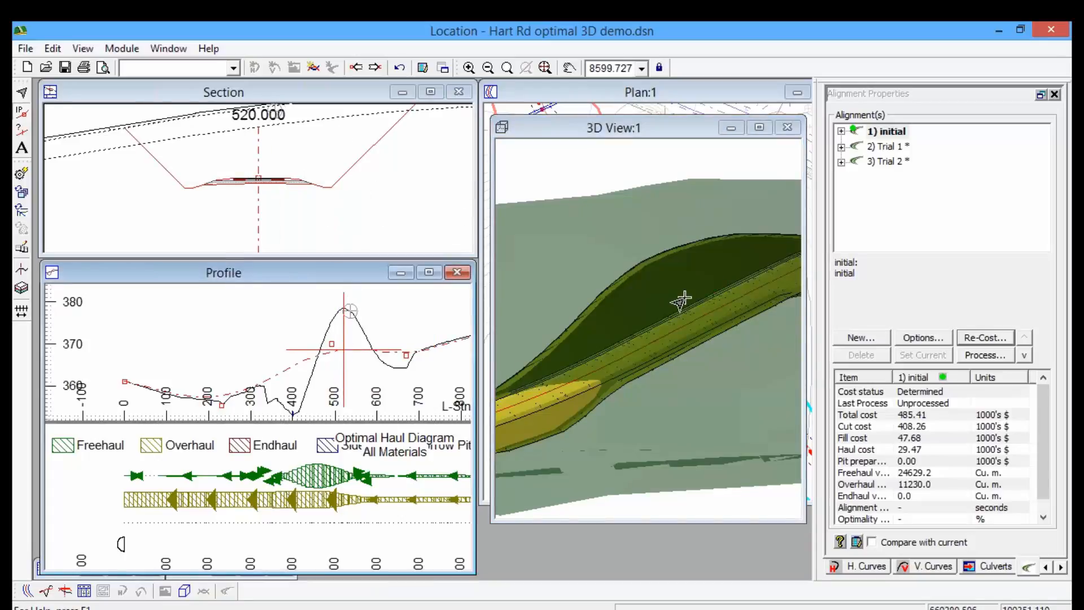
{"action": "mouse_move", "coordinate": [681, 301]}
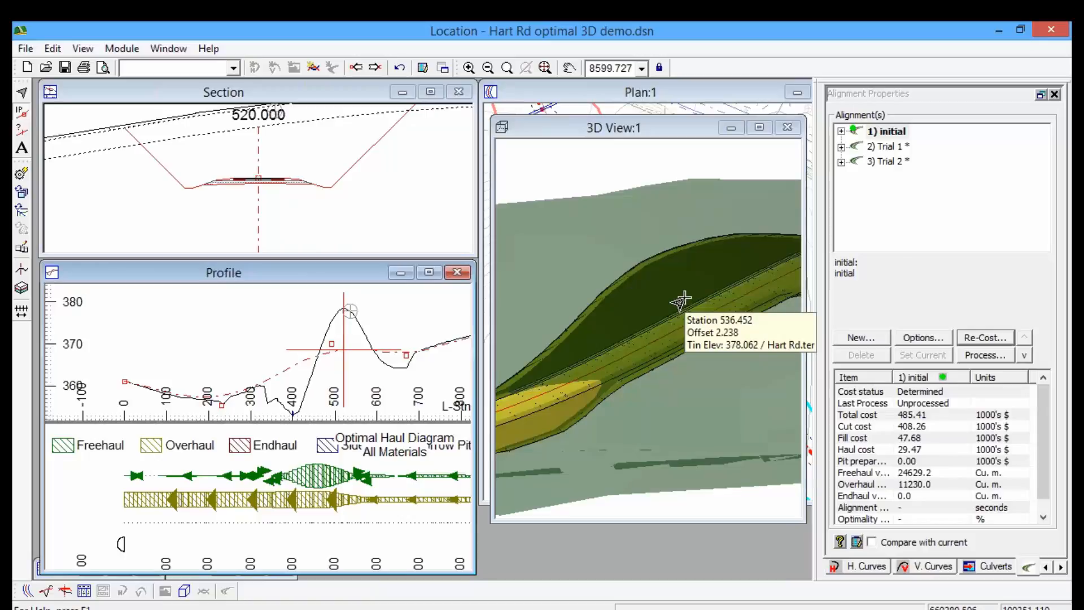
Open the 3D Options and review the camera settings and the display settings for Current and Hart Rd.ter.
{"action": "right_click", "coordinate": [685, 299]}
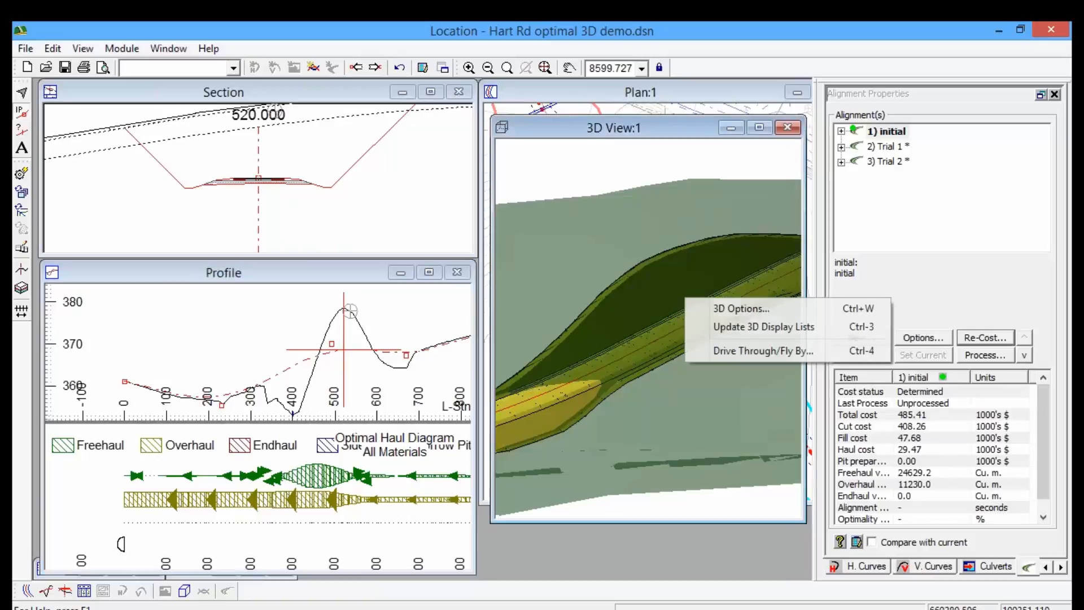
{"action": "left_click", "coordinate": [781, 308]}
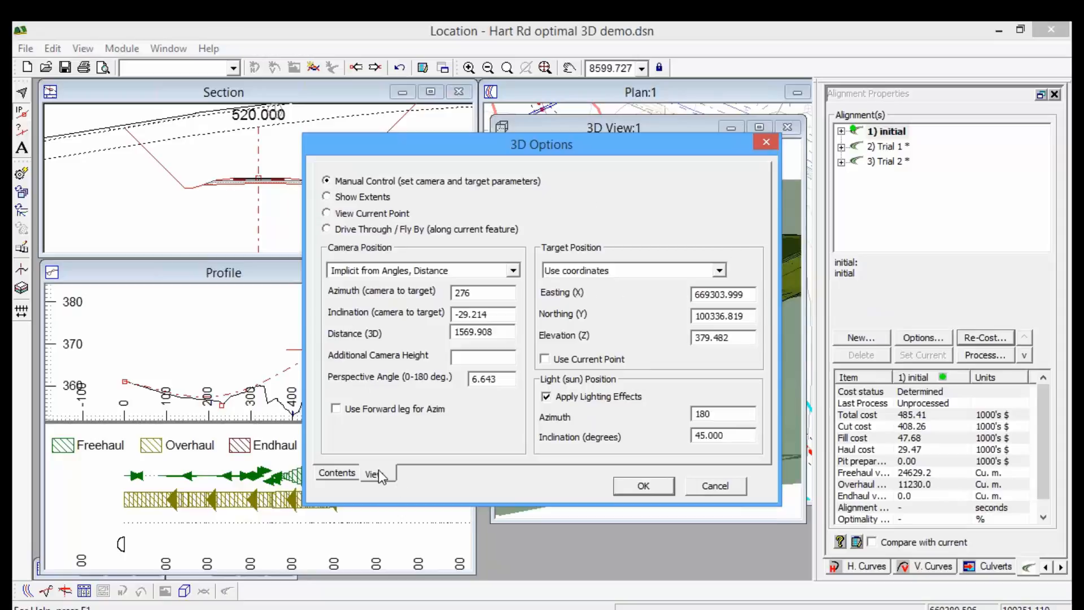
{"action": "left_click", "coordinate": [337, 473]}
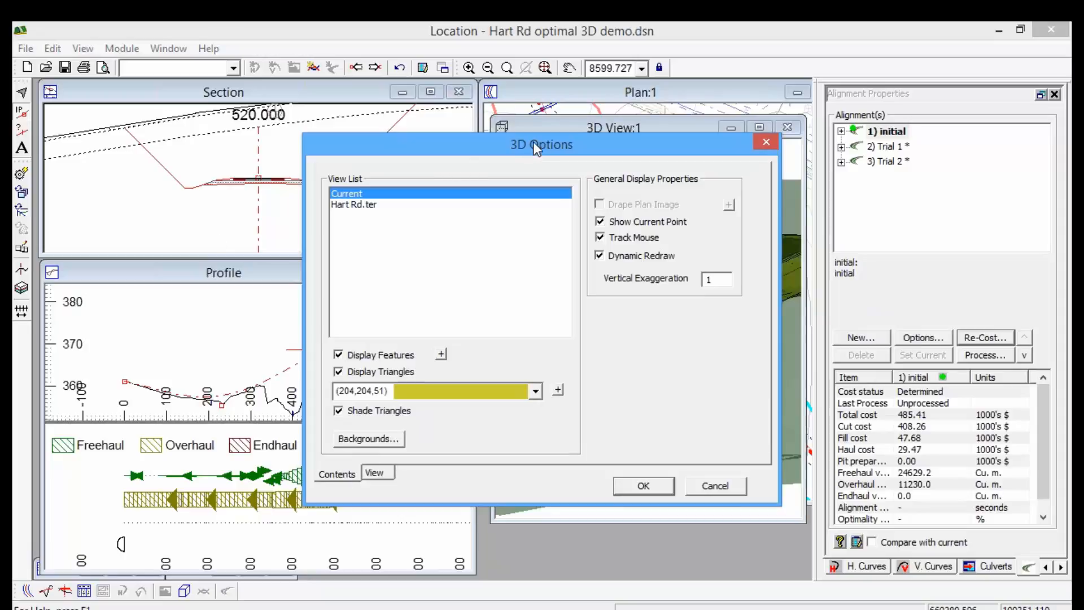
{"action": "left_click", "coordinate": [370, 204]}
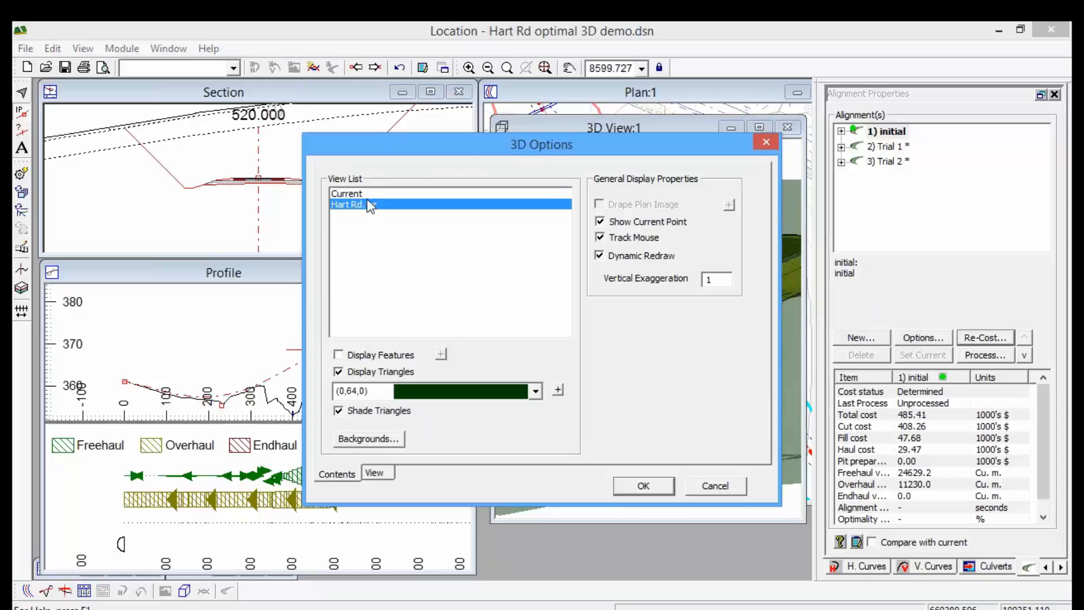
{"action": "left_click", "coordinate": [369, 194]}
{"action": "left_click", "coordinate": [371, 205]}
Enable Display Features for the Hart Rd.ter surface in the 3D view.
{"action": "left_click_drag", "start_coordinate": [496, 144], "coordinate": [781, 190]}
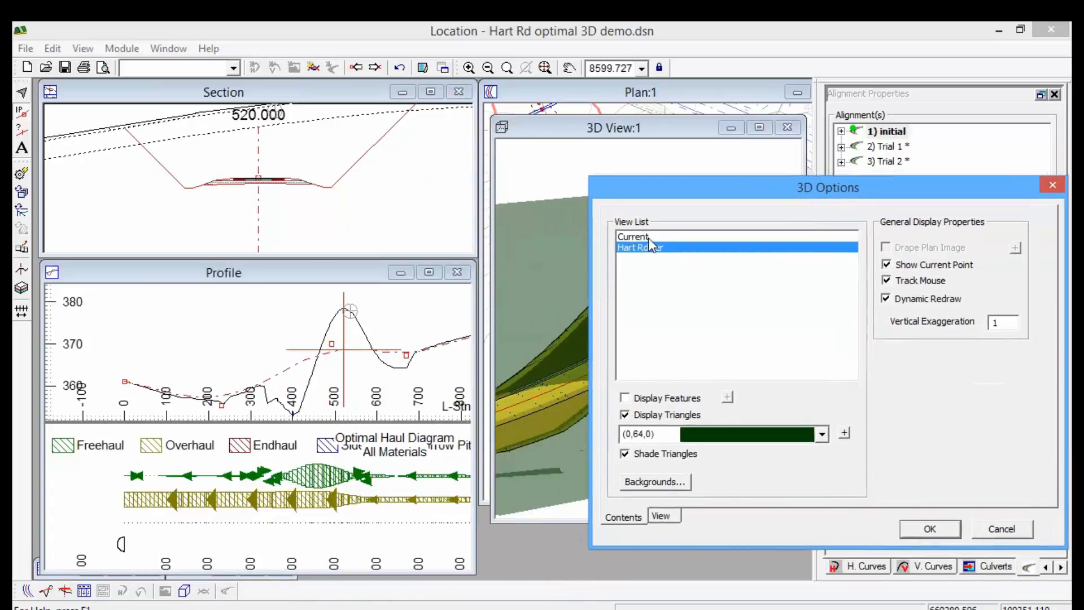
{"action": "left_click", "coordinate": [648, 236]}
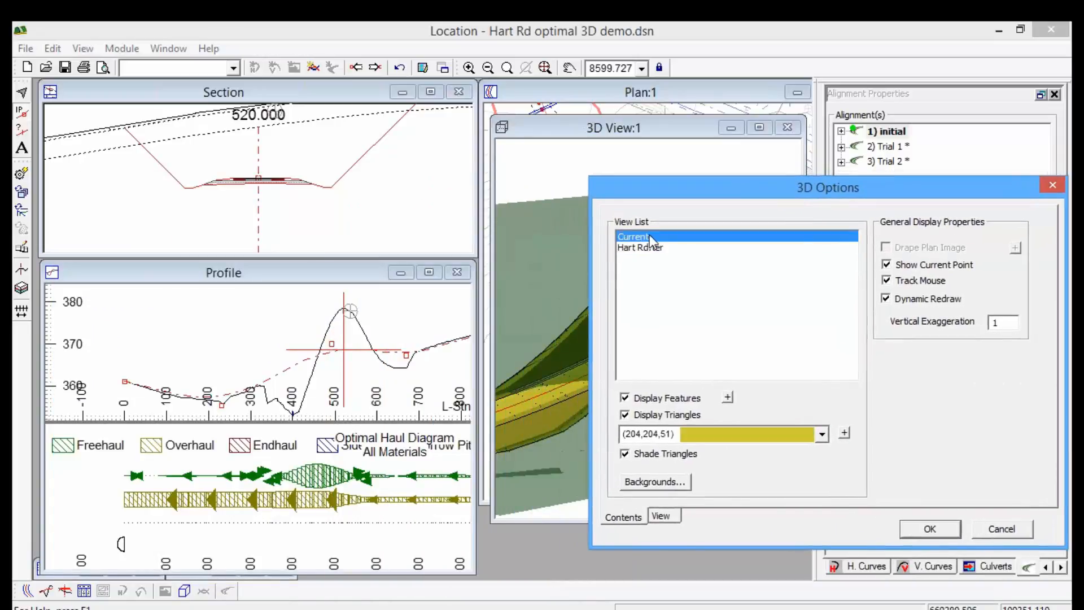
{"action": "left_click", "coordinate": [646, 247]}
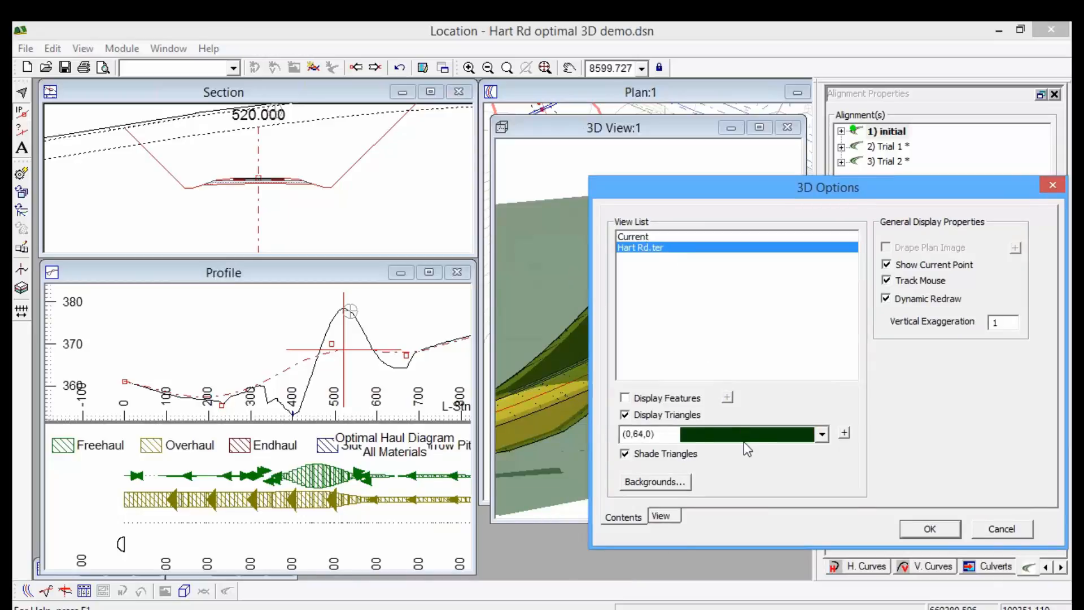
{"action": "left_click", "coordinate": [625, 398]}
{"action": "left_click", "coordinate": [929, 528]}
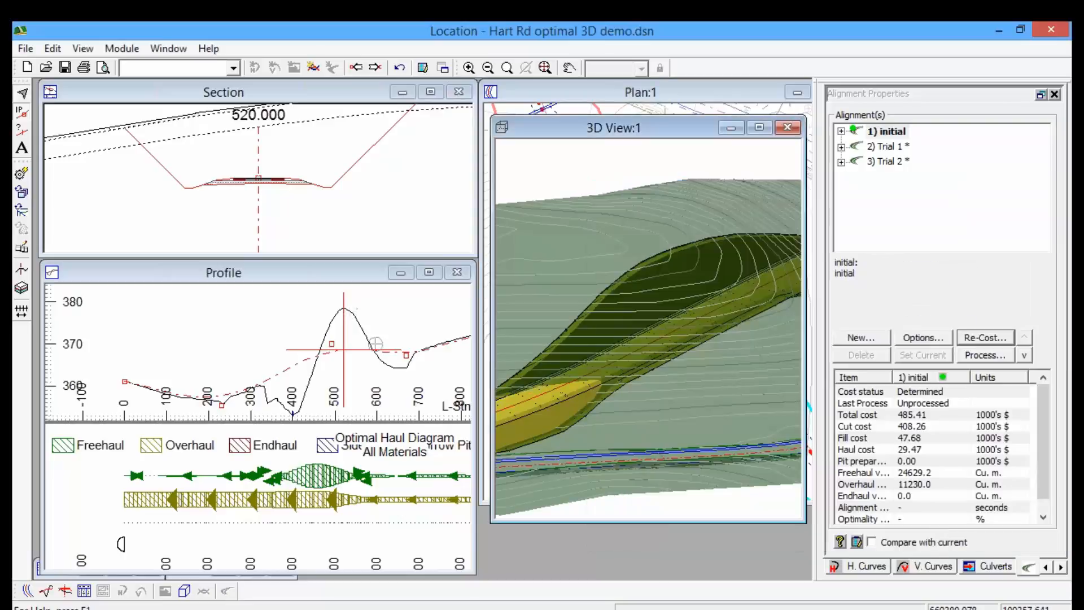
Review the 3D display settings of the Current and Hart Rd.ter surfaces again, along with the Track Mouse option.
{"action": "right_click", "coordinate": [572, 316]}
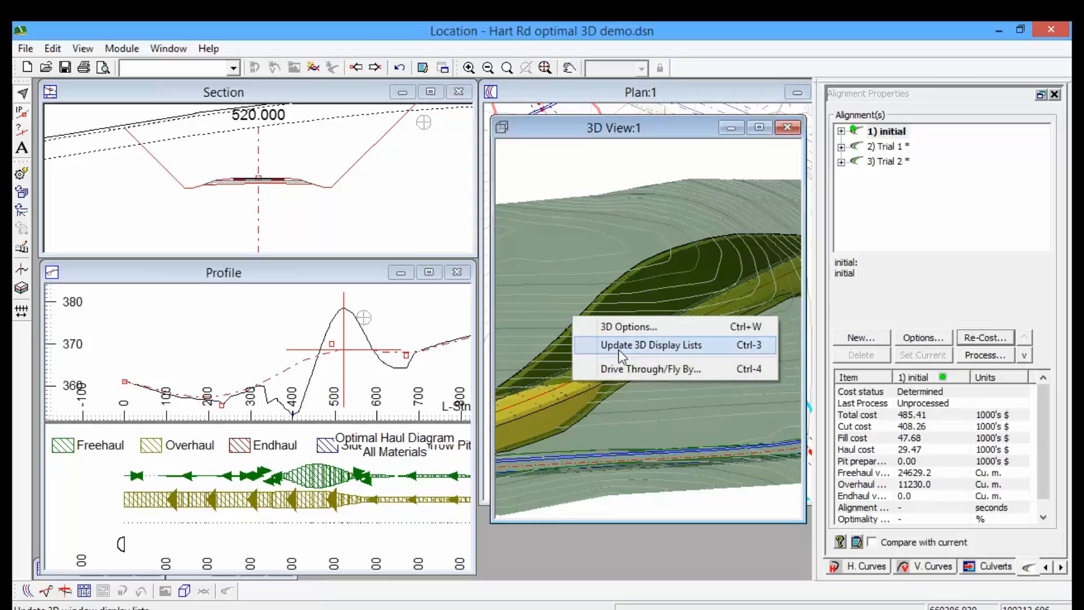
{"action": "left_click", "coordinate": [628, 325]}
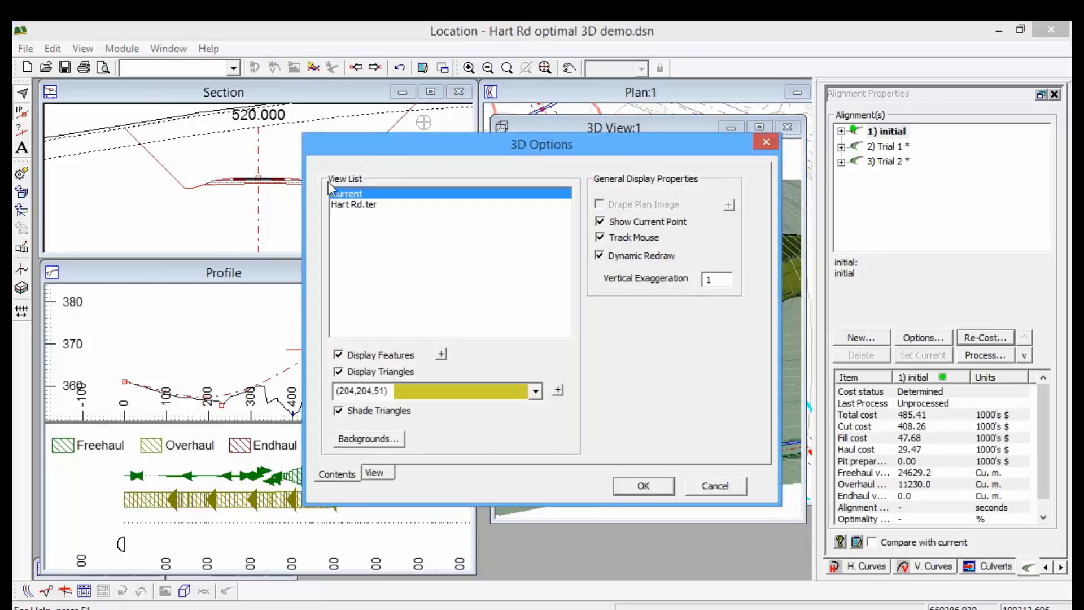
{"action": "left_click", "coordinate": [352, 204]}
{"action": "left_click", "coordinate": [361, 194]}
{"action": "left_click", "coordinate": [365, 204]}
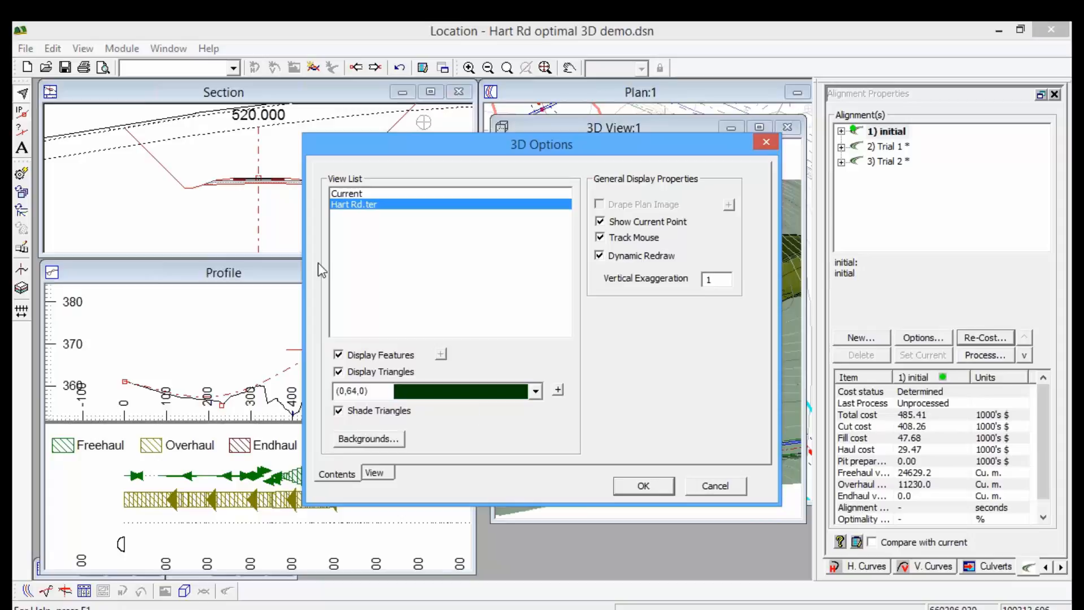
{"action": "left_click_drag", "start_coordinate": [653, 152], "coordinate": [501, 160]}
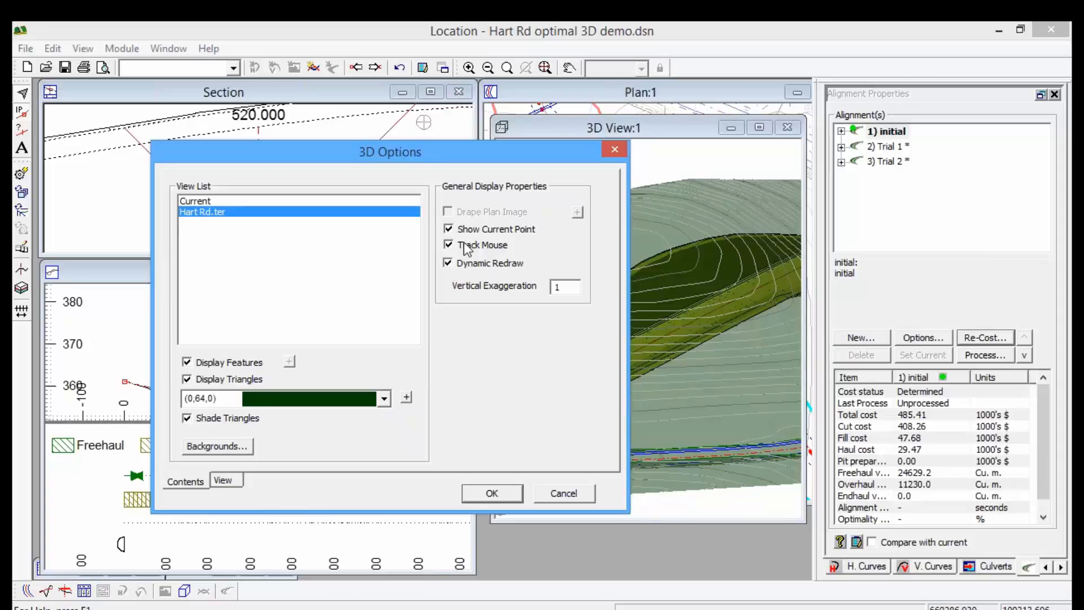
{"action": "left_click", "coordinate": [493, 496]}
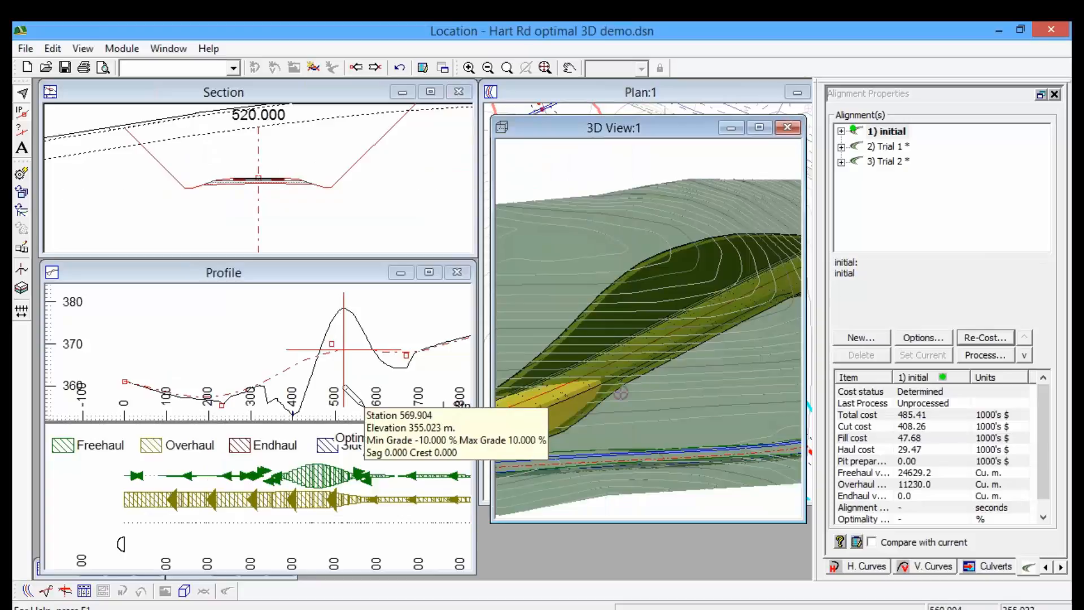
Step the current point back along the alignment to station 487.598 and forward to station 500.000.
{"action": "left_click", "coordinate": [357, 67]}
{"action": "left_click", "coordinate": [355, 64]}
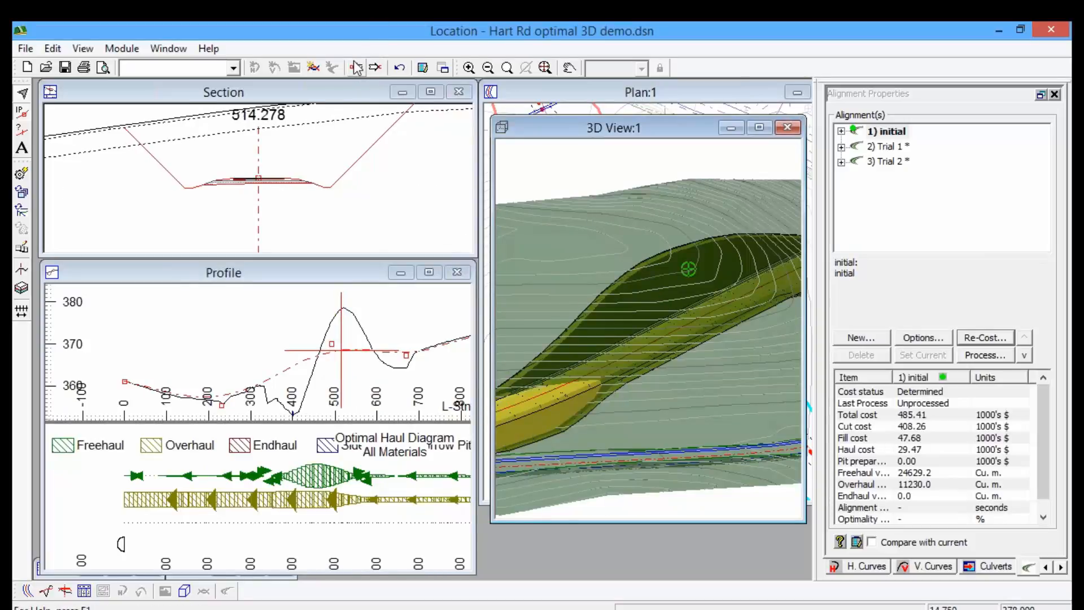
{"action": "left_click", "coordinate": [355, 64]}
{"action": "left_click", "coordinate": [355, 64]}
{"action": "left_click", "coordinate": [355, 64]}
{"action": "left_click", "coordinate": [356, 64]}
{"action": "left_click", "coordinate": [356, 64]}
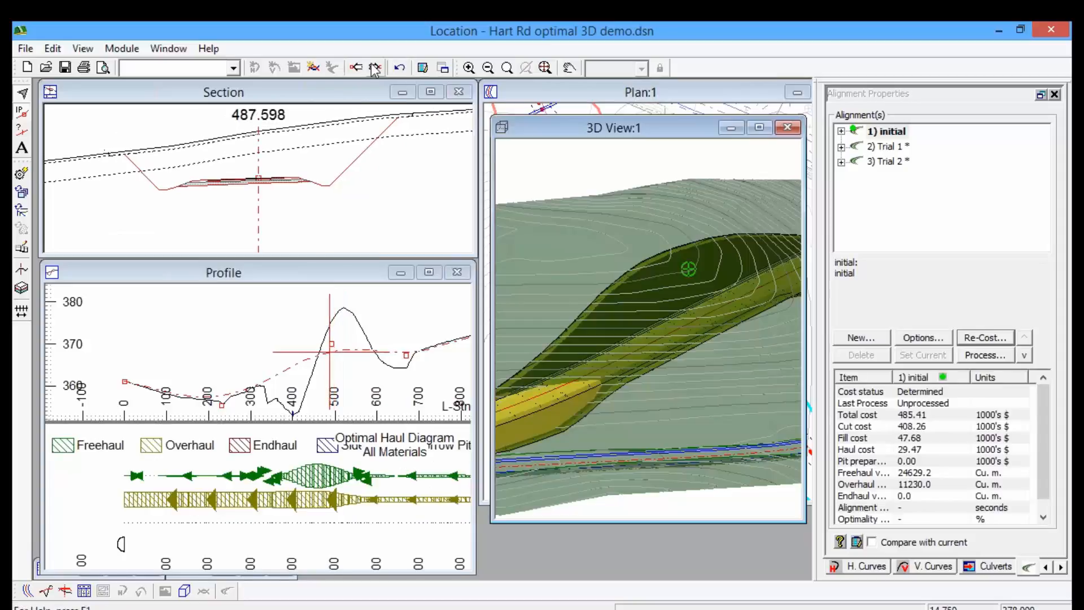
{"action": "left_click", "coordinate": [375, 68]}
{"action": "left_click", "coordinate": [375, 68]}
{"action": "left_click", "coordinate": [376, 69]}
Lower the profile's vertical intersection point near station 500 to about elevation 367.
{"action": "left_click_drag", "start_coordinate": [711, 313], "coordinate": [707, 280]}
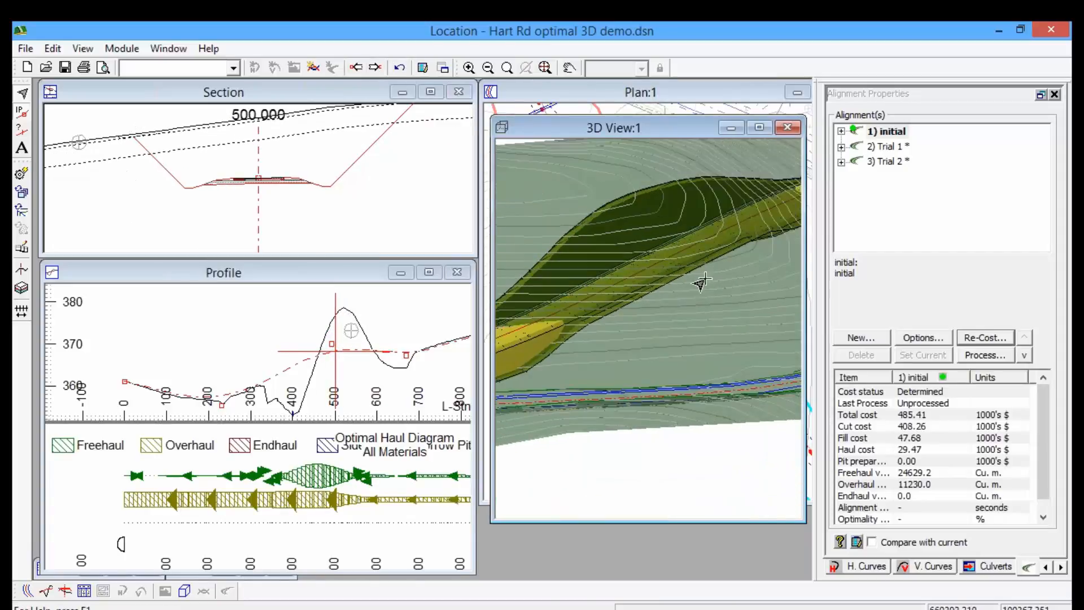
{"action": "scroll", "coordinate": [707, 280], "scroll_direction": "down", "scroll_amount": 2}
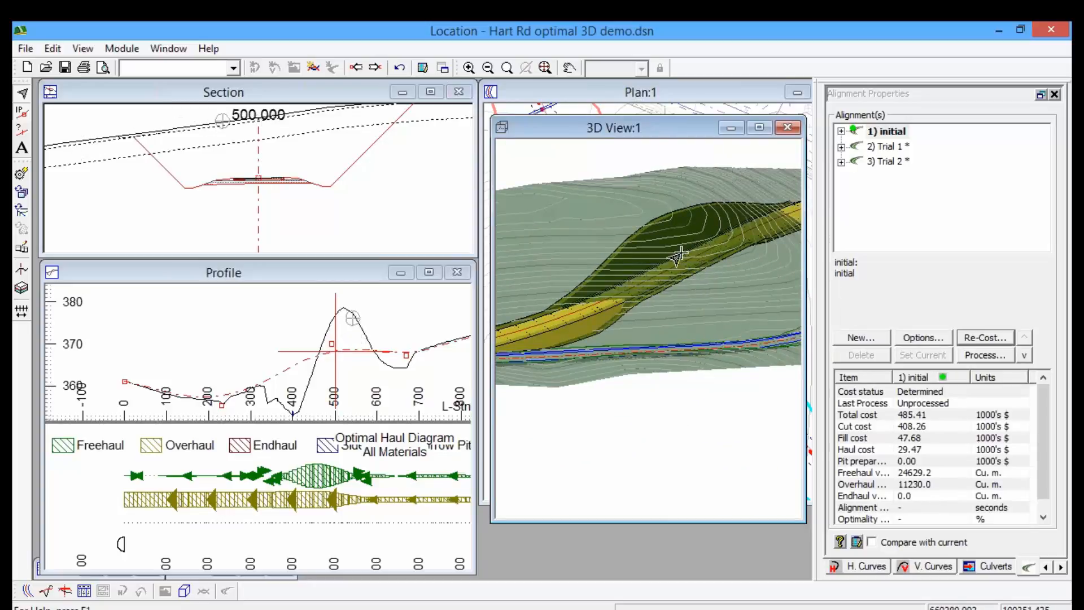
{"action": "mouse_move", "coordinate": [655, 241]}
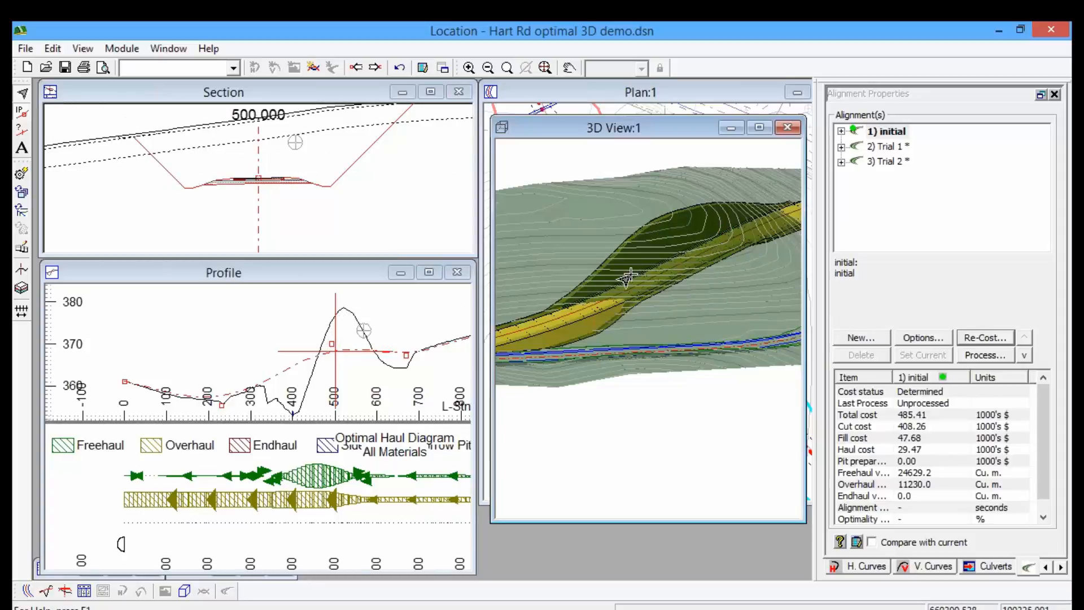
{"action": "left_click", "coordinate": [331, 344]}
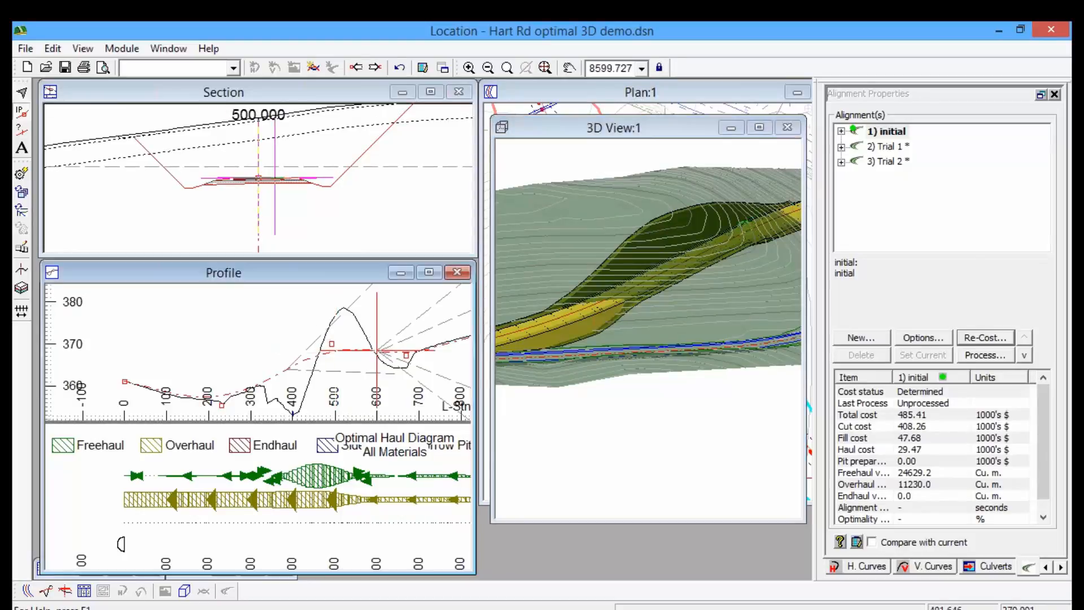
{"action": "left_click_drag", "start_coordinate": [331, 343], "coordinate": [332, 358]}
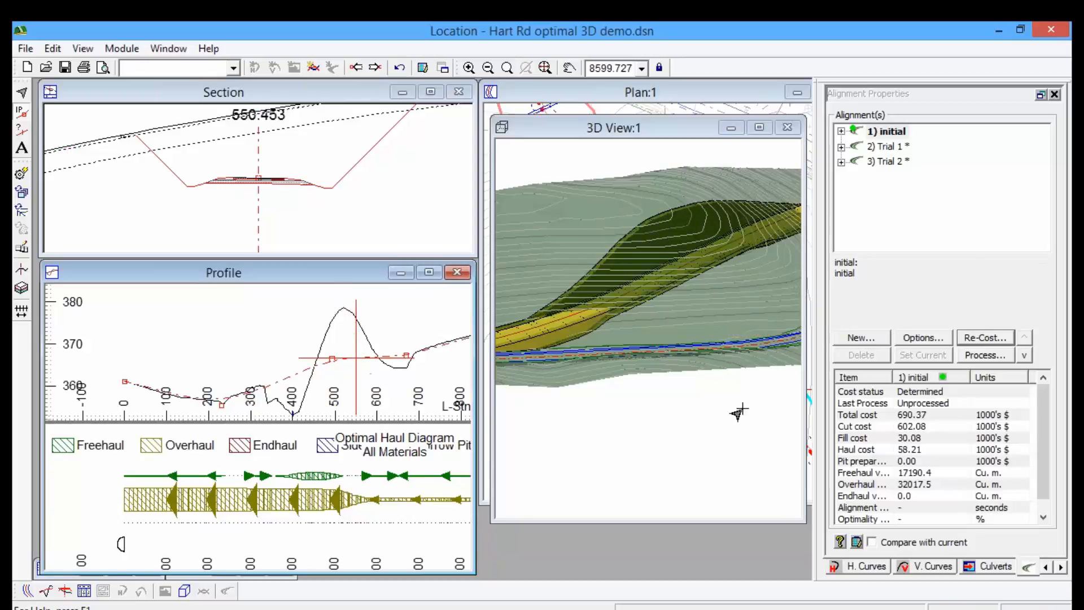
Raise the profile's vertical intersection points near stations 660 and 500 to about elevations 372 and 374.
{"action": "left_click_drag", "start_coordinate": [407, 355], "coordinate": [401, 335]}
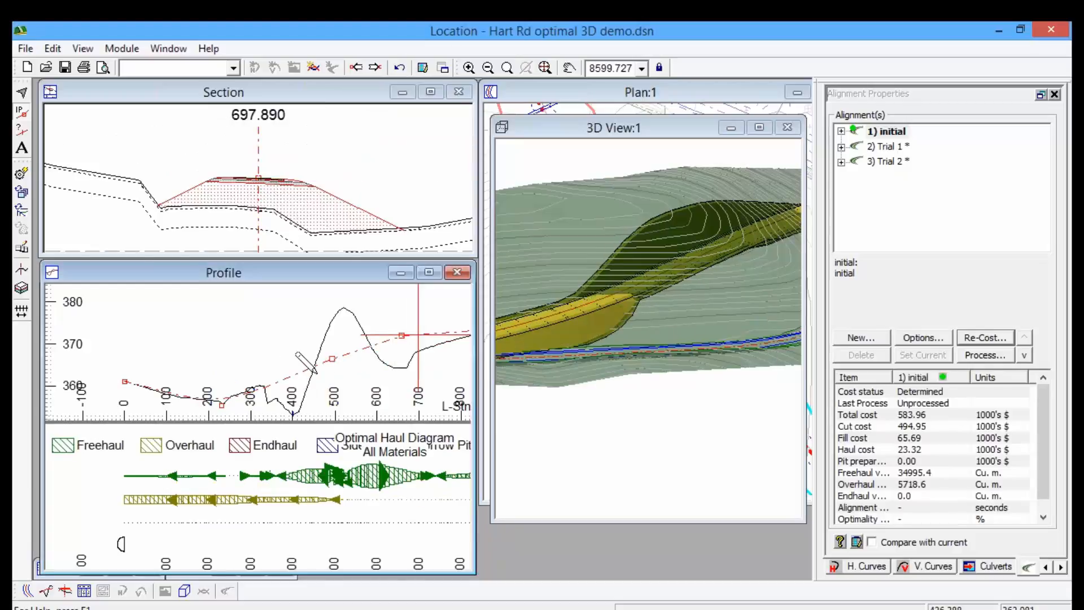
{"action": "left_click_drag", "start_coordinate": [332, 359], "coordinate": [334, 332]}
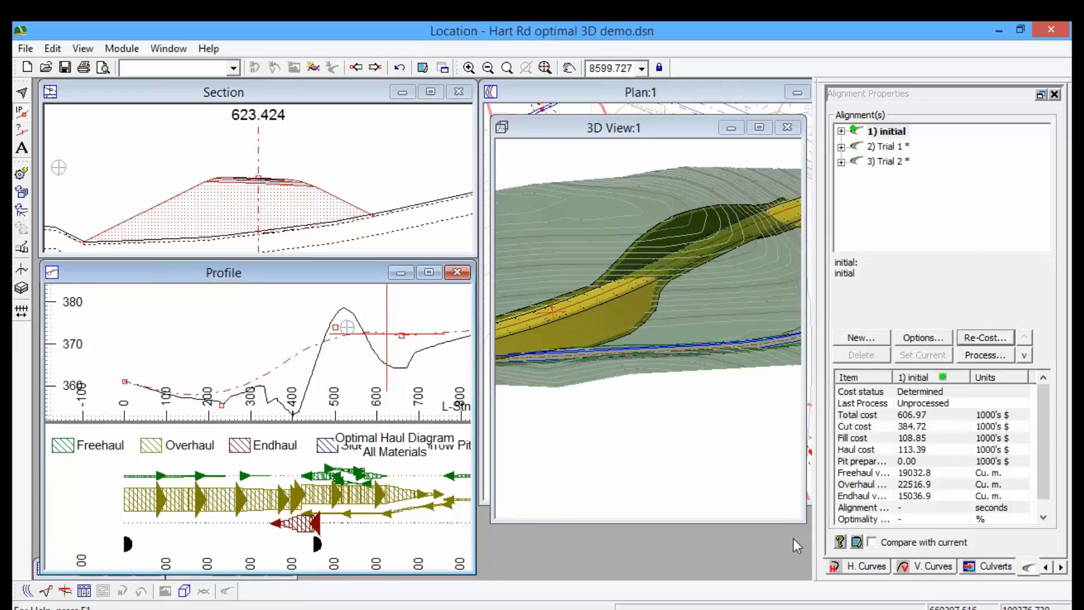
Compare the 3D display settings of the Current and Hart Rd.ter surfaces without changing them.
{"action": "mouse_move", "coordinate": [672, 608]}
{"action": "right_click", "coordinate": [694, 273]}
{"action": "left_click", "coordinate": [734, 282]}
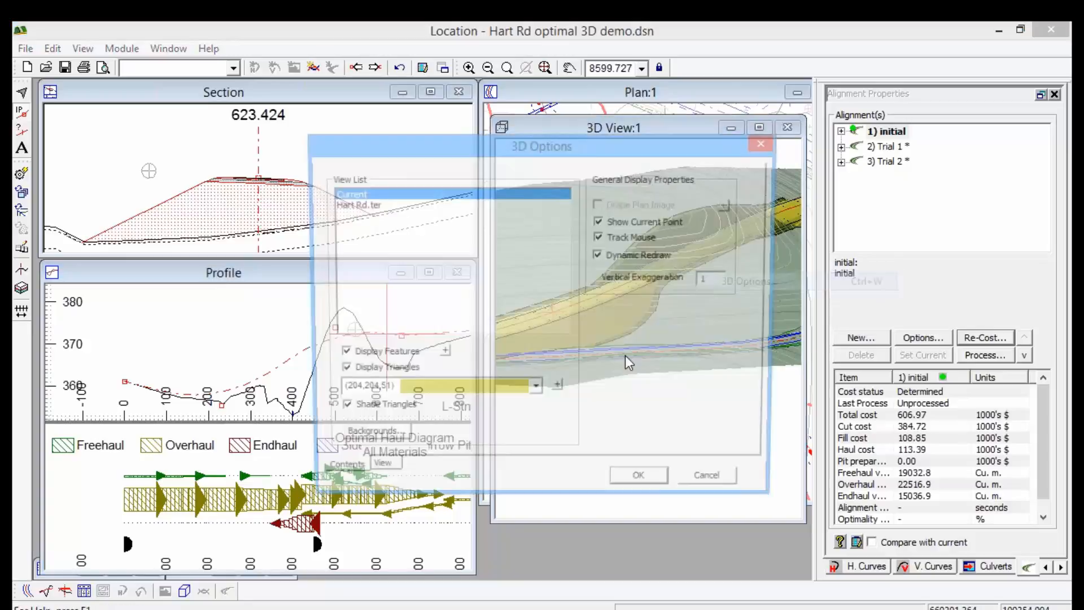
{"action": "left_click", "coordinate": [377, 475]}
{"action": "left_click", "coordinate": [334, 473]}
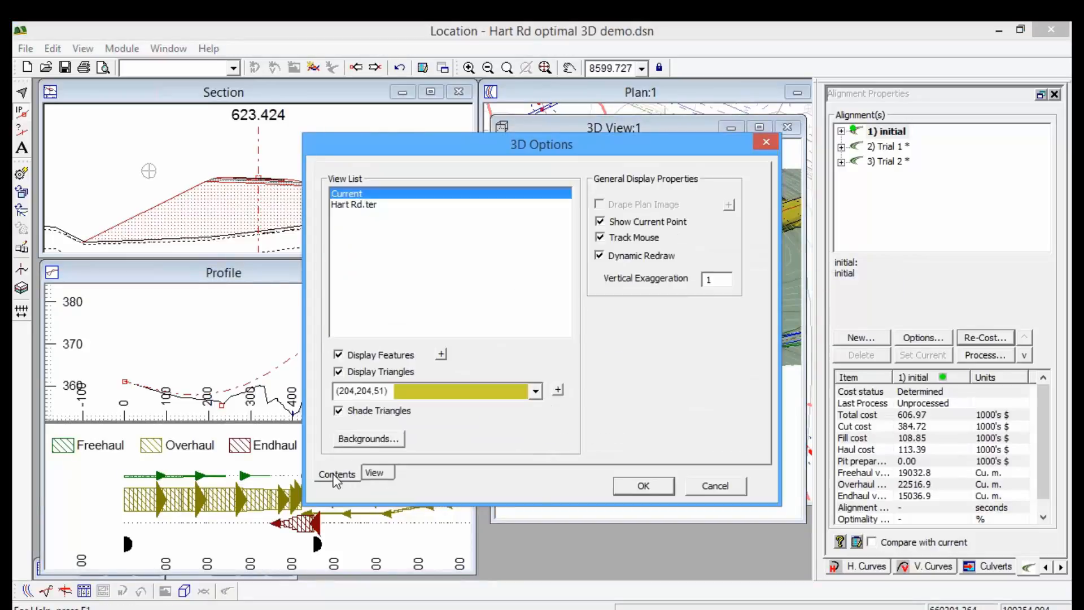
{"action": "left_click", "coordinate": [364, 205]}
{"action": "left_click", "coordinate": [358, 194]}
{"action": "left_click", "coordinate": [359, 205]}
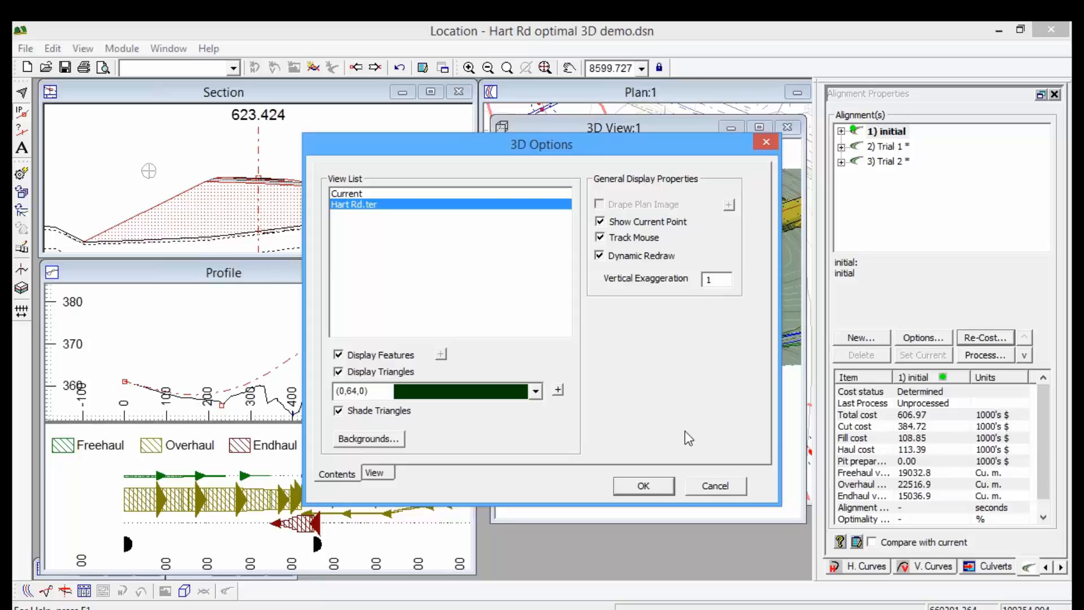
{"action": "left_click", "coordinate": [732, 488]}
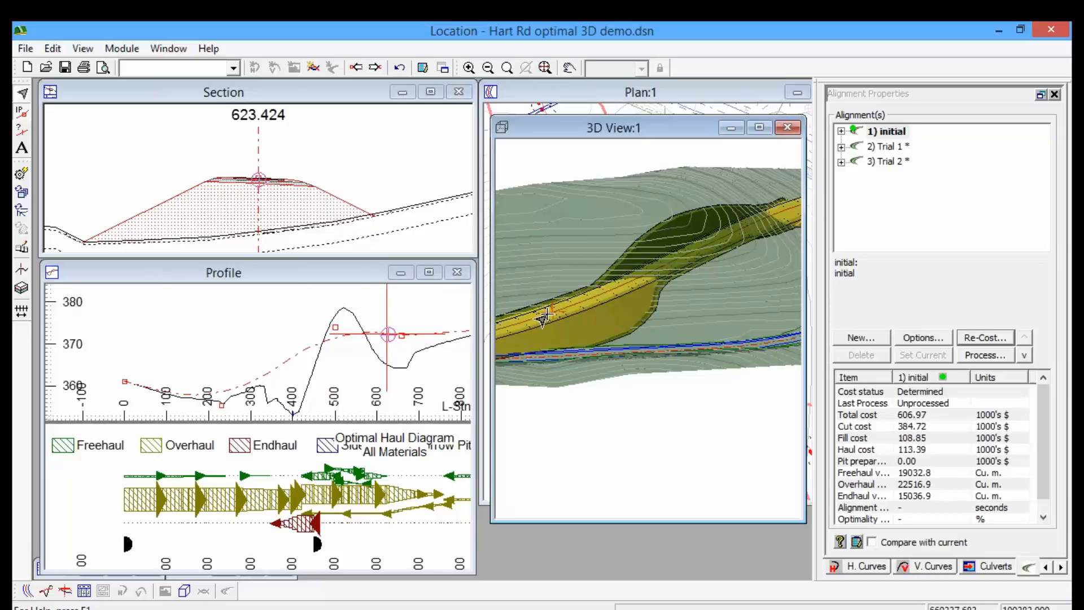
Maximize the 3D view and play a drive-through of the road from station 0.0, with the playback controls clear of the view.
{"action": "double_click", "coordinate": [628, 129]}
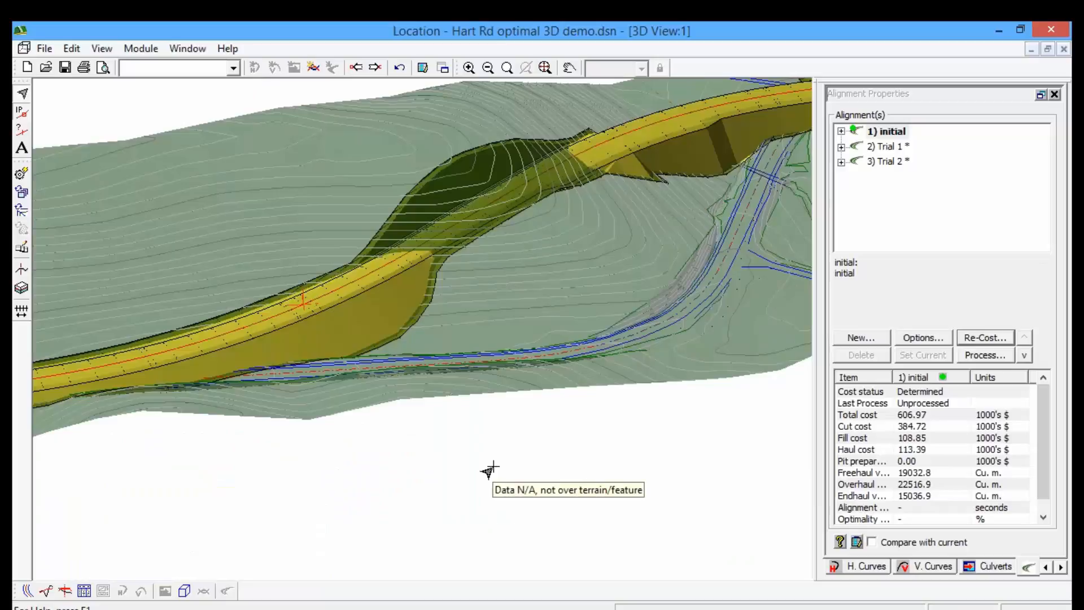
{"action": "right_click", "coordinate": [455, 340]}
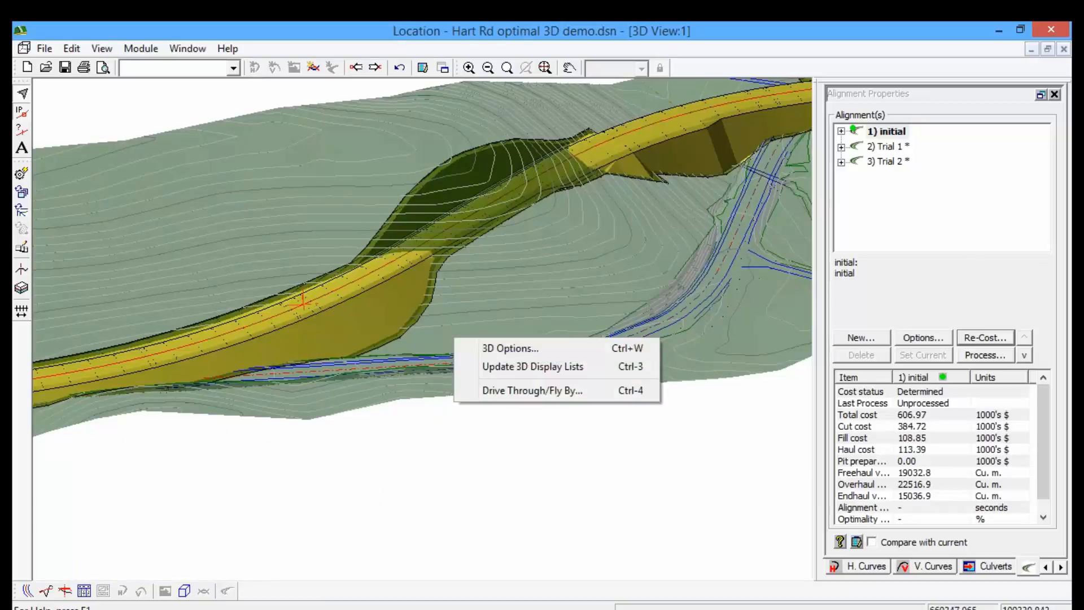
{"action": "left_click", "coordinate": [511, 397]}
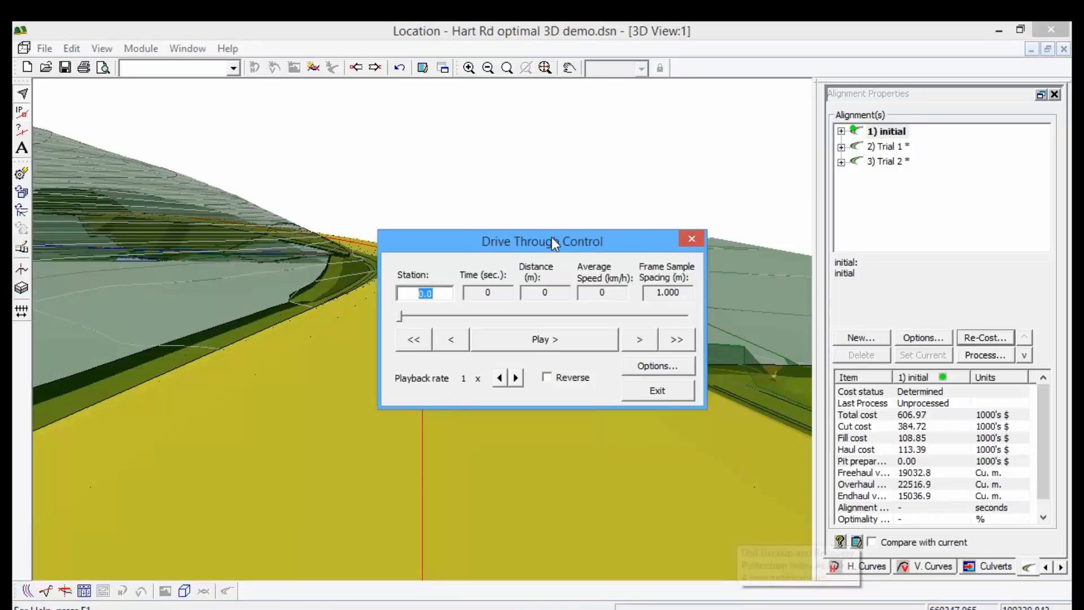
{"action": "left_click_drag", "start_coordinate": [550, 237], "coordinate": [894, 240]}
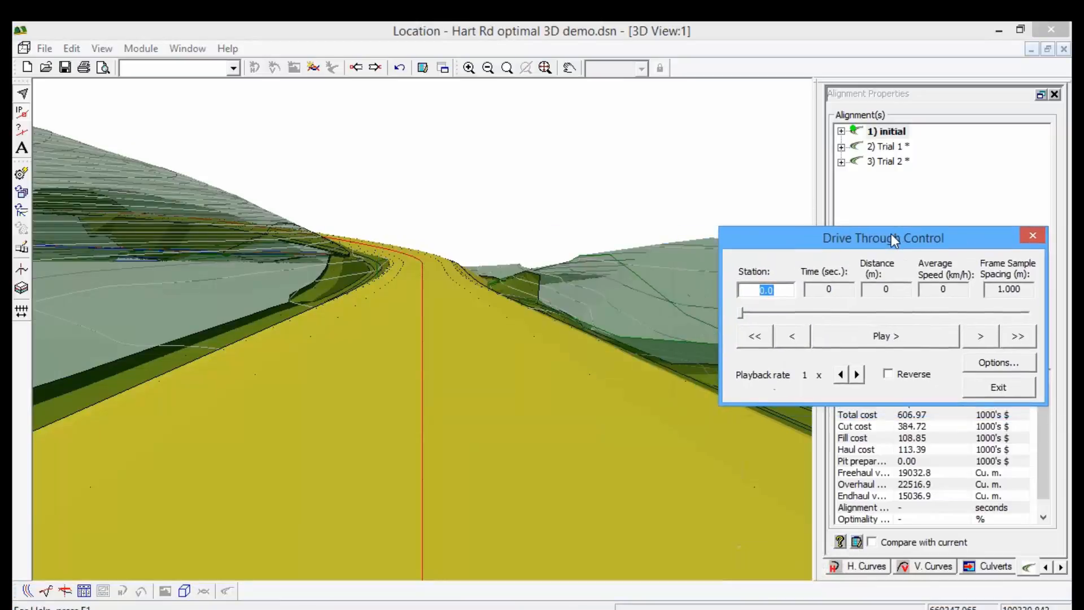
{"action": "left_click", "coordinate": [892, 338]}
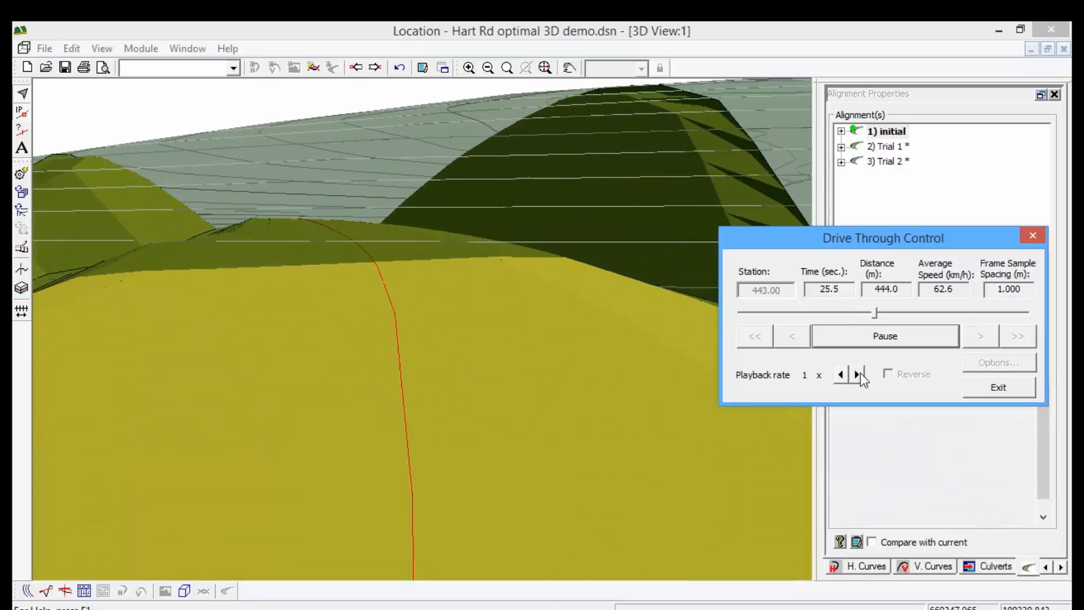
Speed the drive-through up to 3x, replay it in reverse from the road's end, and exit it.
{"action": "left_click", "coordinate": [857, 374]}
{"action": "left_click", "coordinate": [857, 374]}
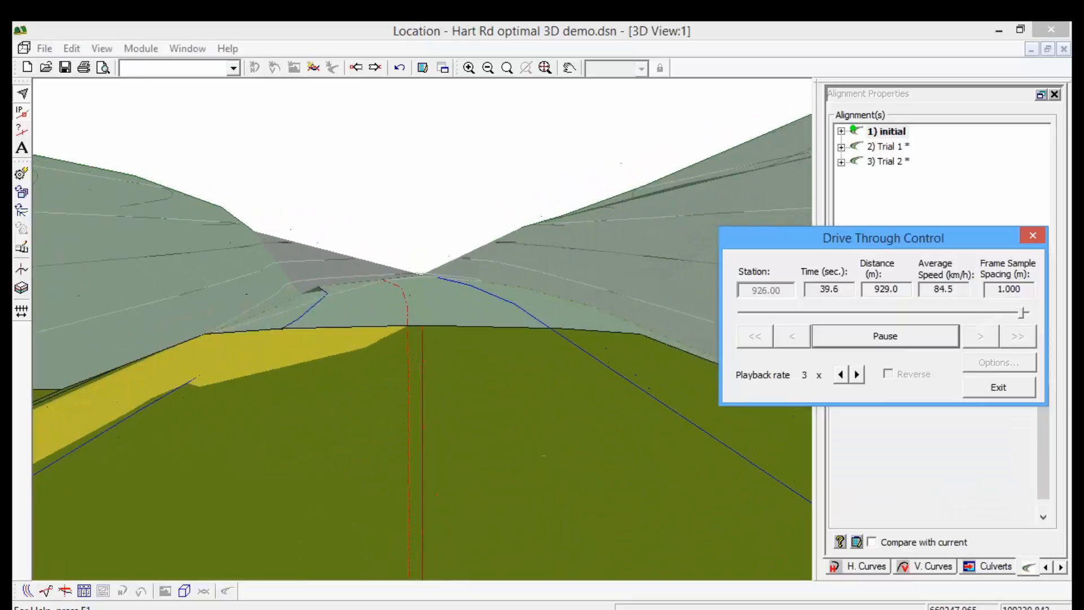
{"action": "left_click", "coordinate": [887, 374]}
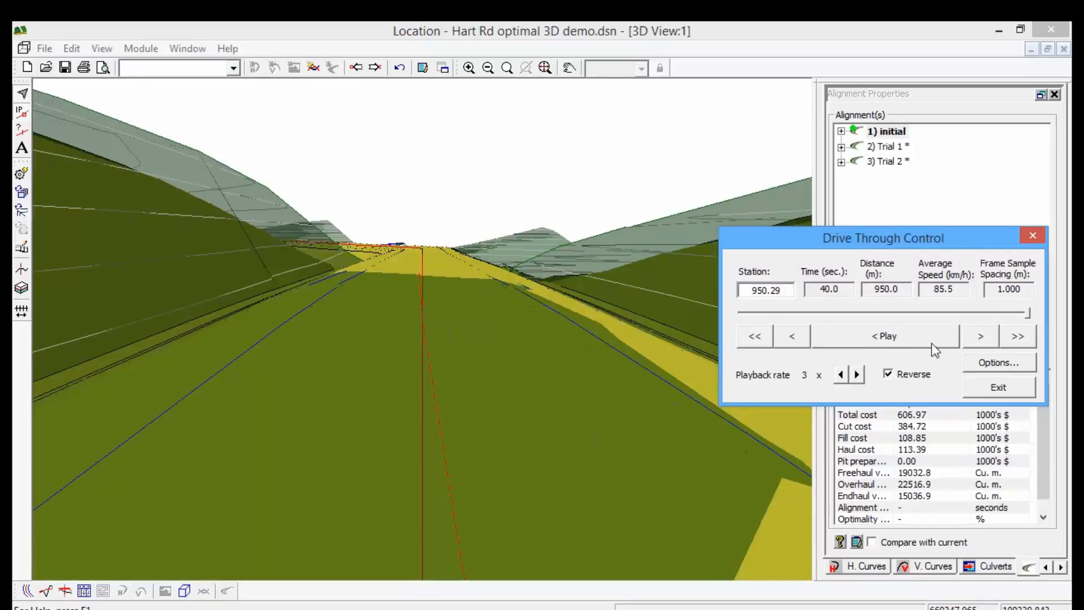
{"action": "left_click", "coordinate": [910, 337]}
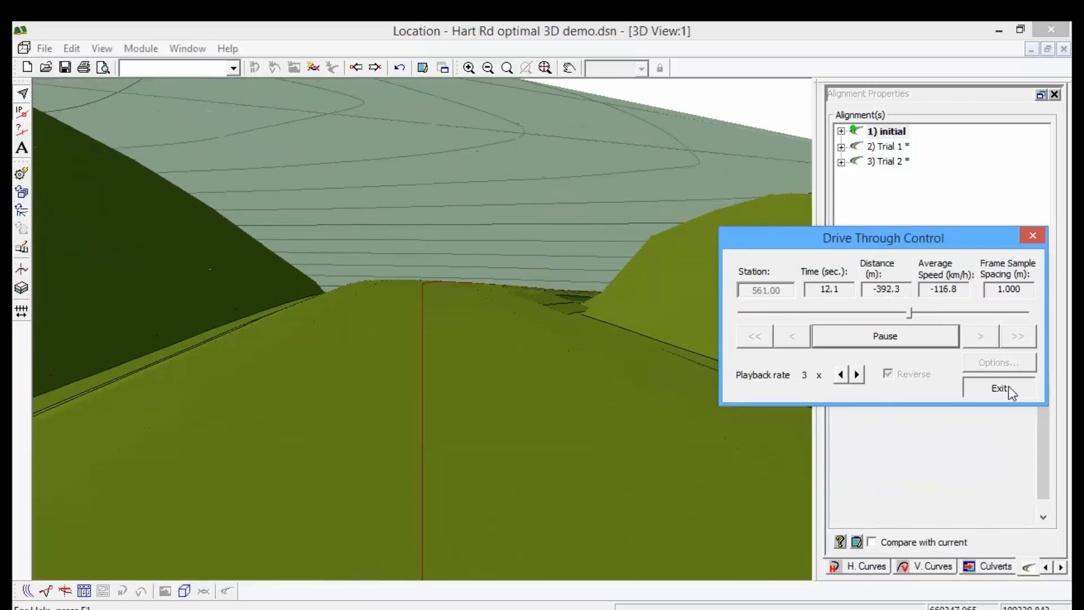
{"action": "left_click", "coordinate": [1007, 387]}
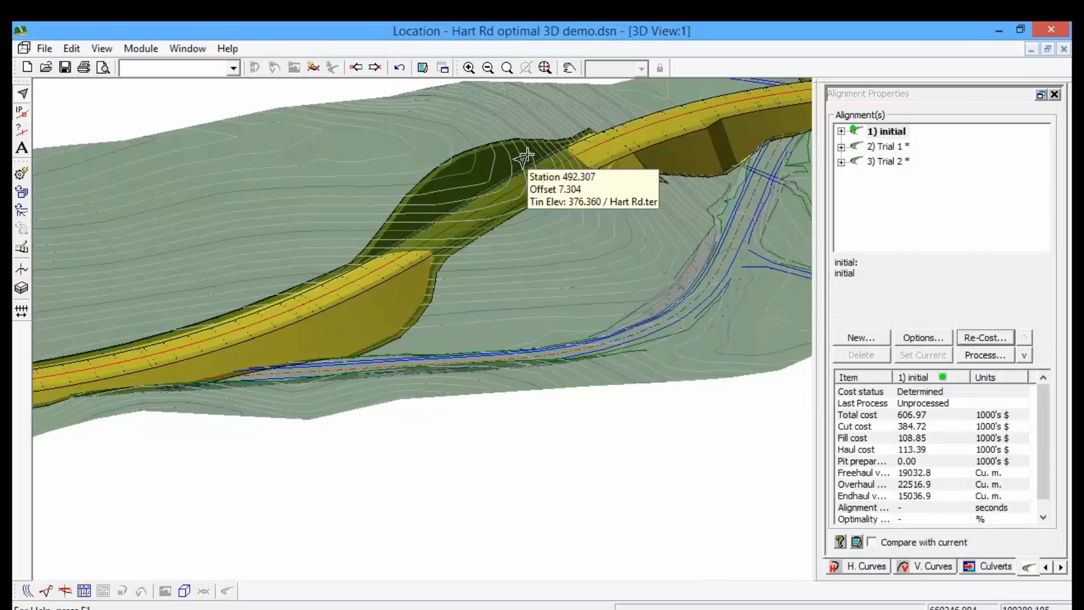
Switch to the Terrain window containing Hart Rd final surfacec designed.ter.
{"action": "mouse_move", "coordinate": [518, 188]}
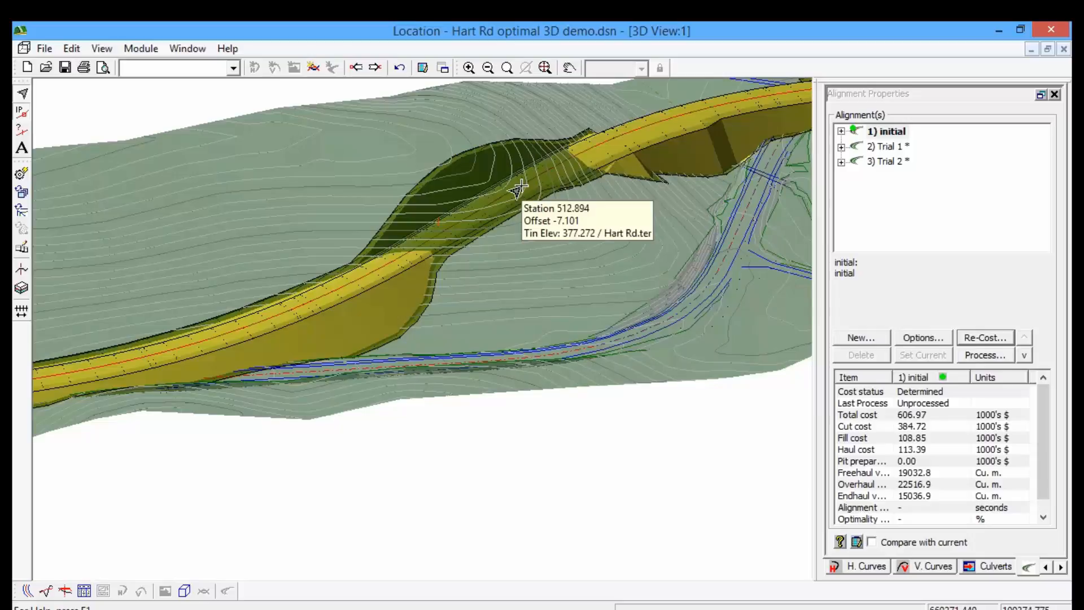
{"action": "left_click", "coordinate": [43, 48]}
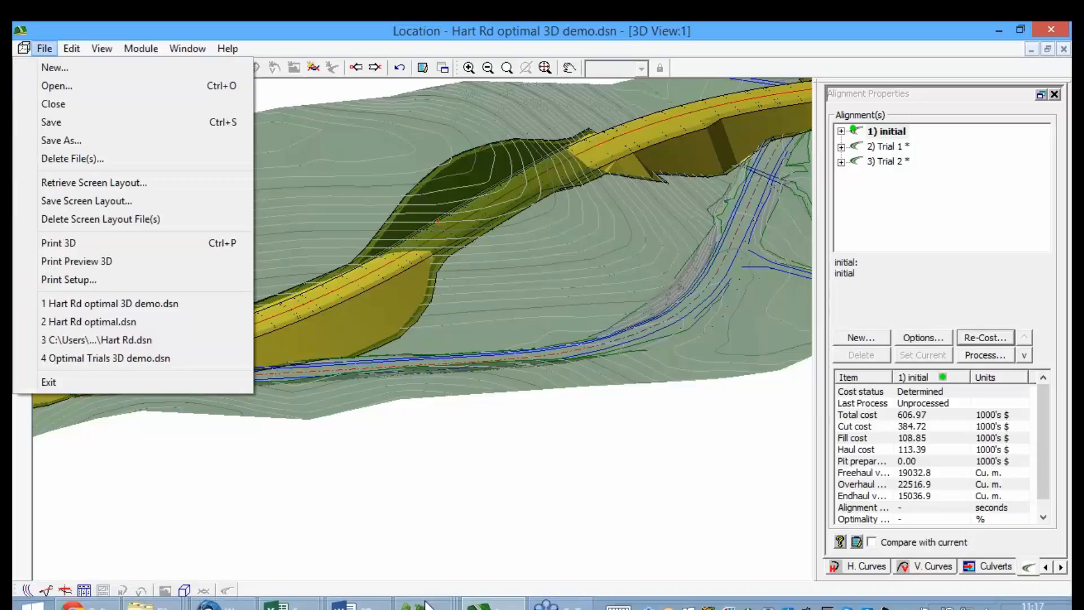
{"action": "left_click", "coordinate": [425, 599]}
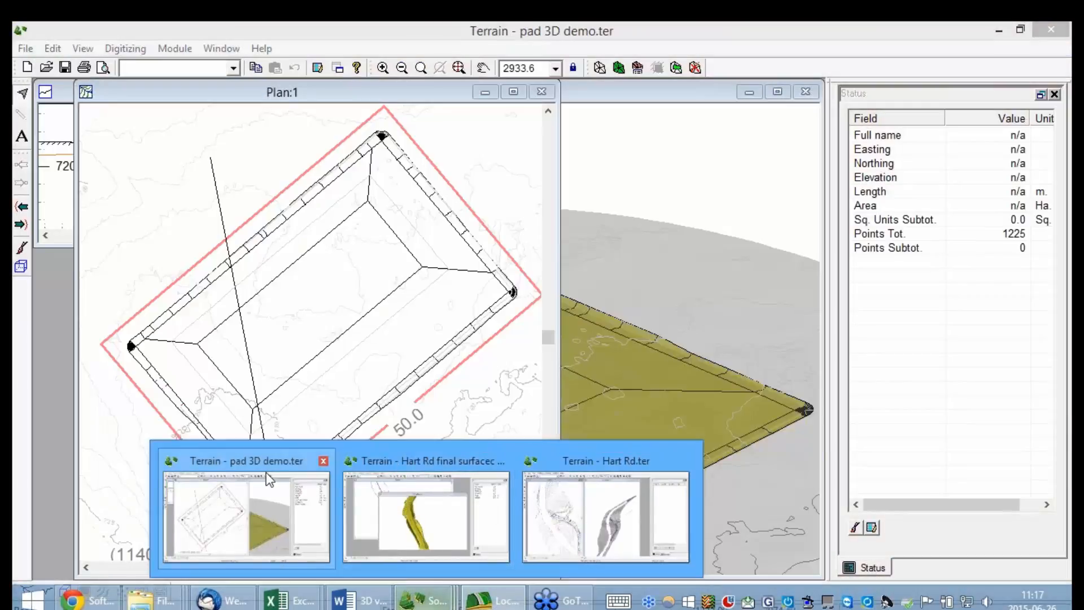
{"action": "mouse_move", "coordinate": [425, 460]}
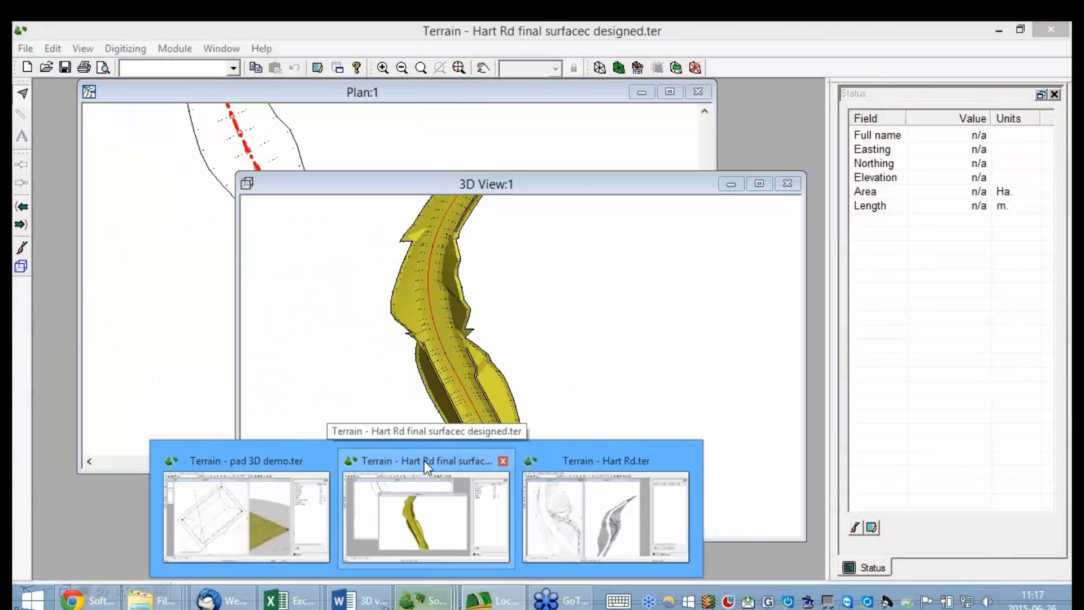
{"action": "left_click", "coordinate": [425, 461]}
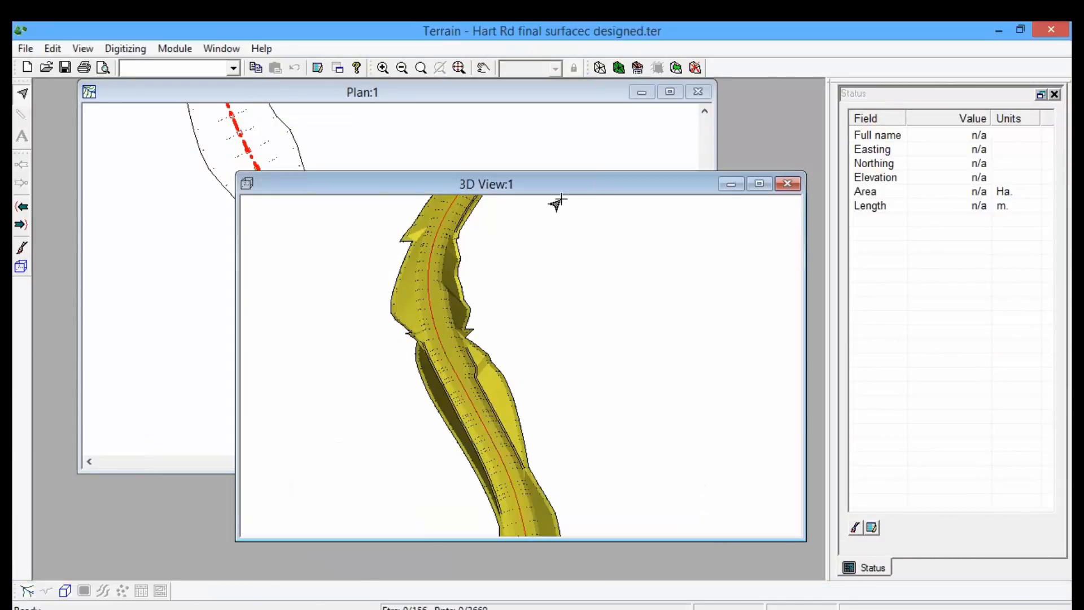
Examine the designed road surface in the plan and 3D views, viewing its cut and fill slopes from different angles.
{"action": "left_click", "coordinate": [367, 95]}
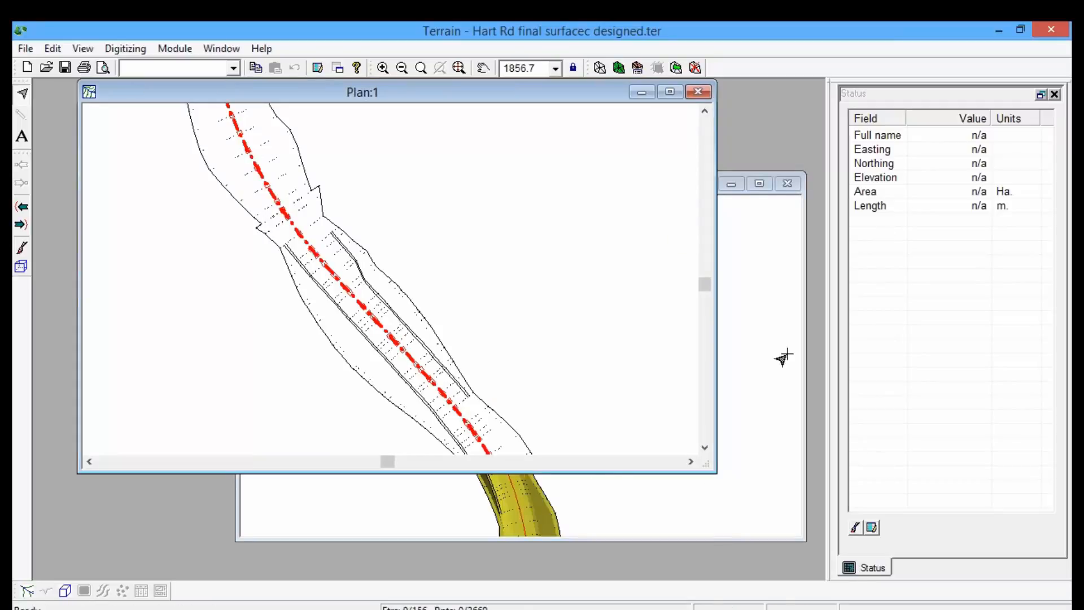
{"action": "left_click", "coordinate": [794, 536]}
{"action": "left_click_drag", "start_coordinate": [617, 472], "coordinate": [501, 475]}
{"action": "scroll", "coordinate": [460, 387], "scroll_direction": "up", "scroll_amount": 4}
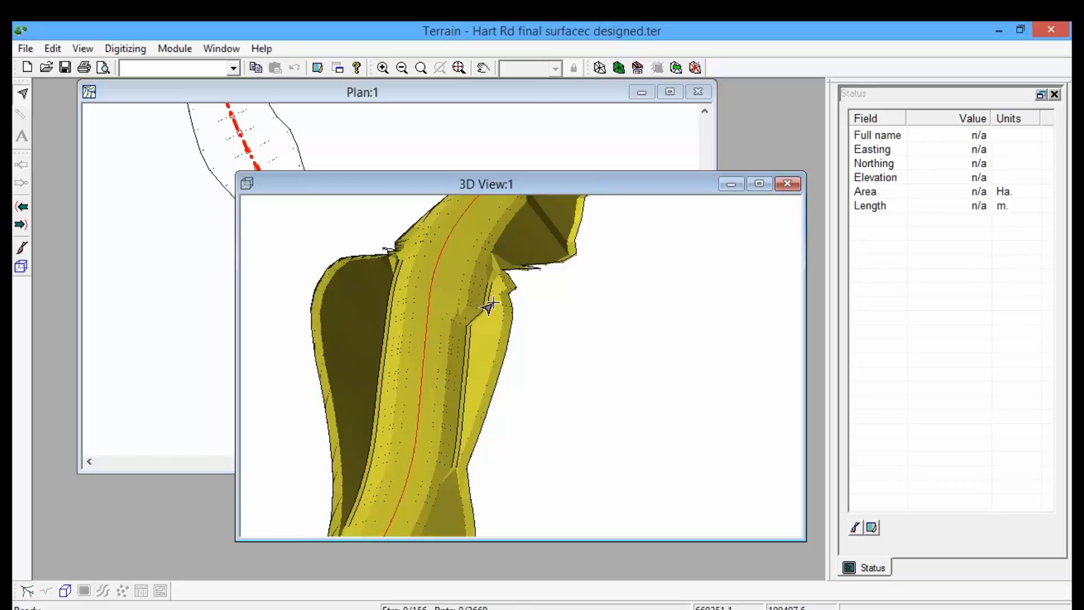
{"action": "scroll", "coordinate": [517, 361], "scroll_direction": "down", "scroll_amount": 4}
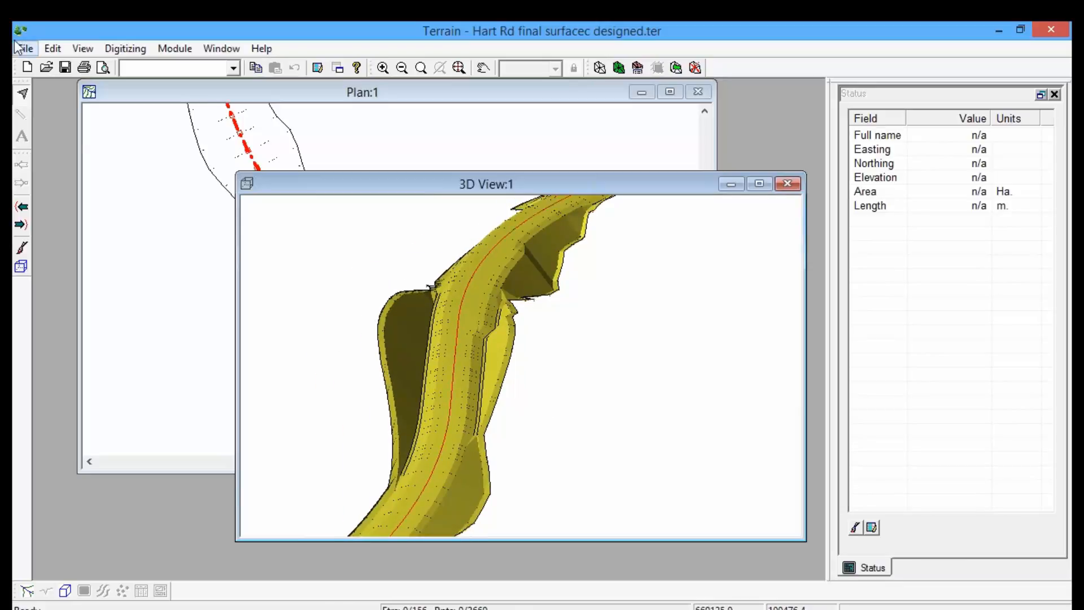
Open the terrain file HartRd Georef.ter from the WallaWallaMetric examples folder.
{"action": "left_click", "coordinate": [47, 66]}
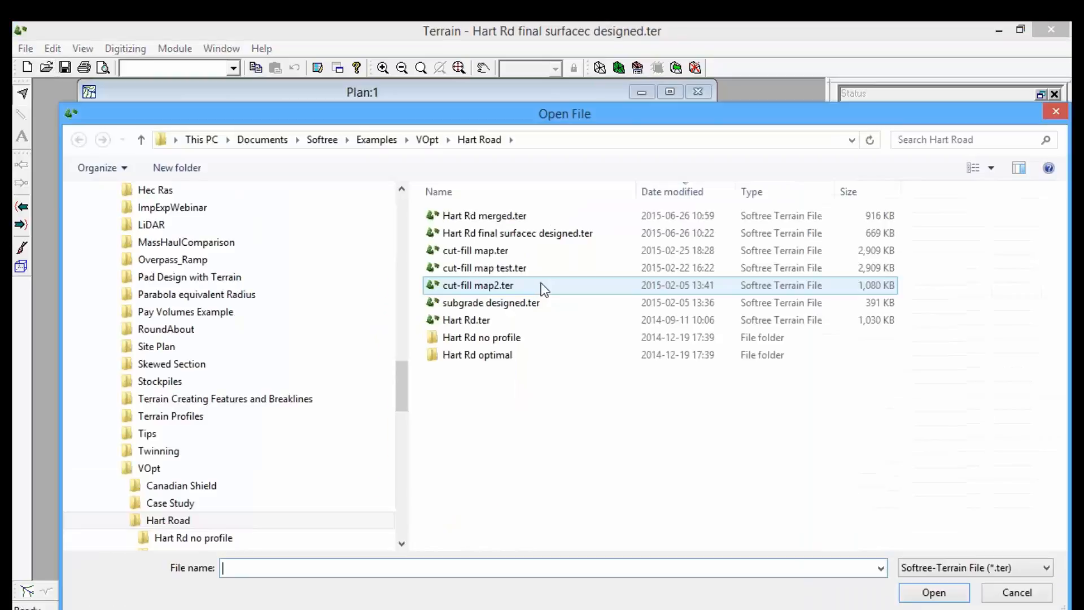
{"action": "left_click_drag", "start_coordinate": [409, 395], "coordinate": [406, 427]}
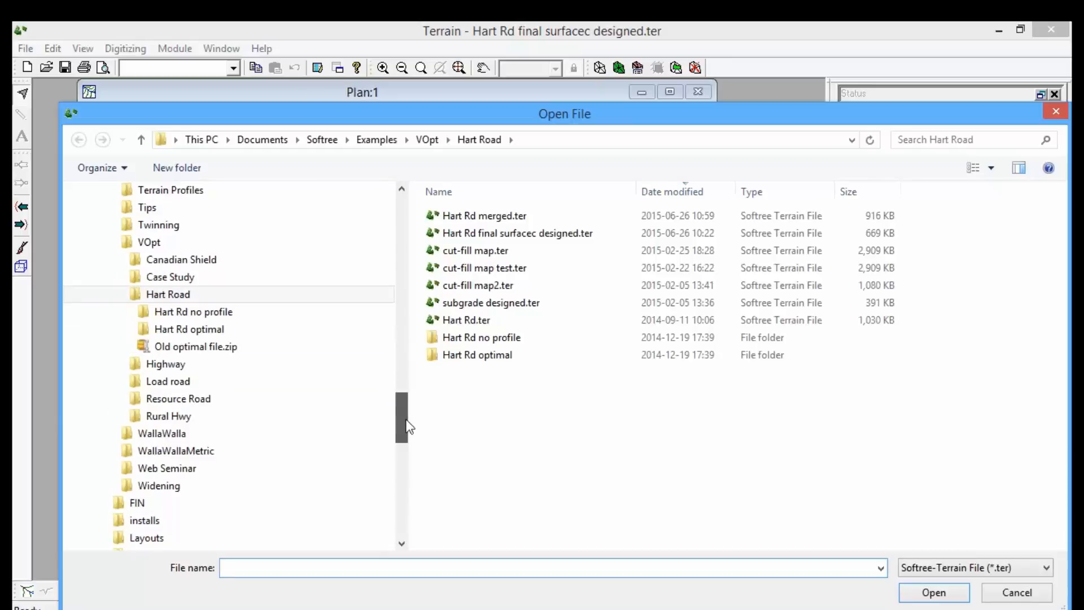
{"action": "left_click_drag", "start_coordinate": [408, 428], "coordinate": [407, 436]}
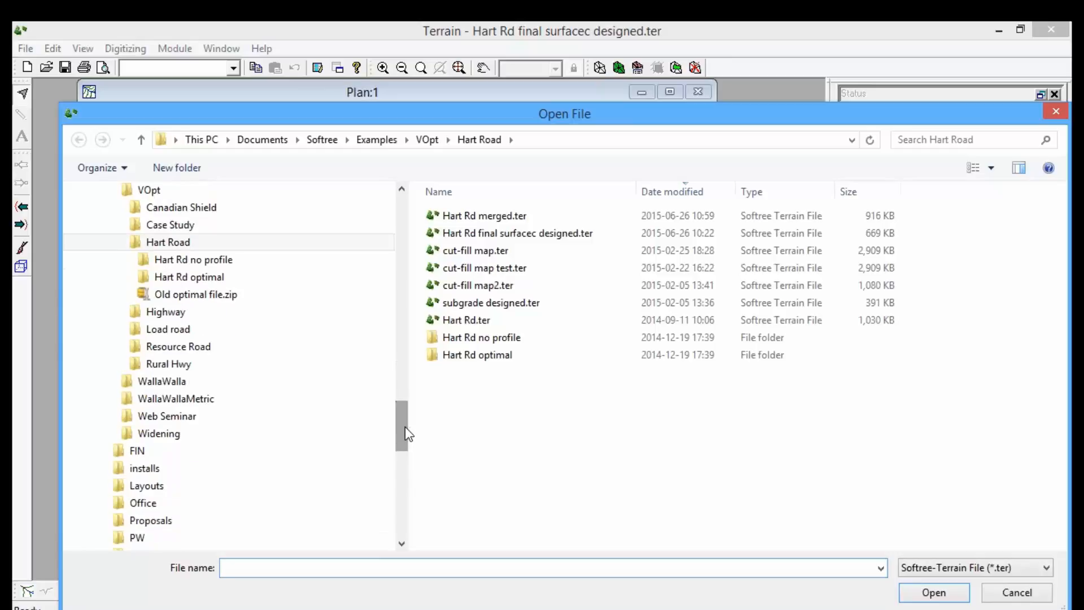
{"action": "left_click", "coordinate": [123, 241]}
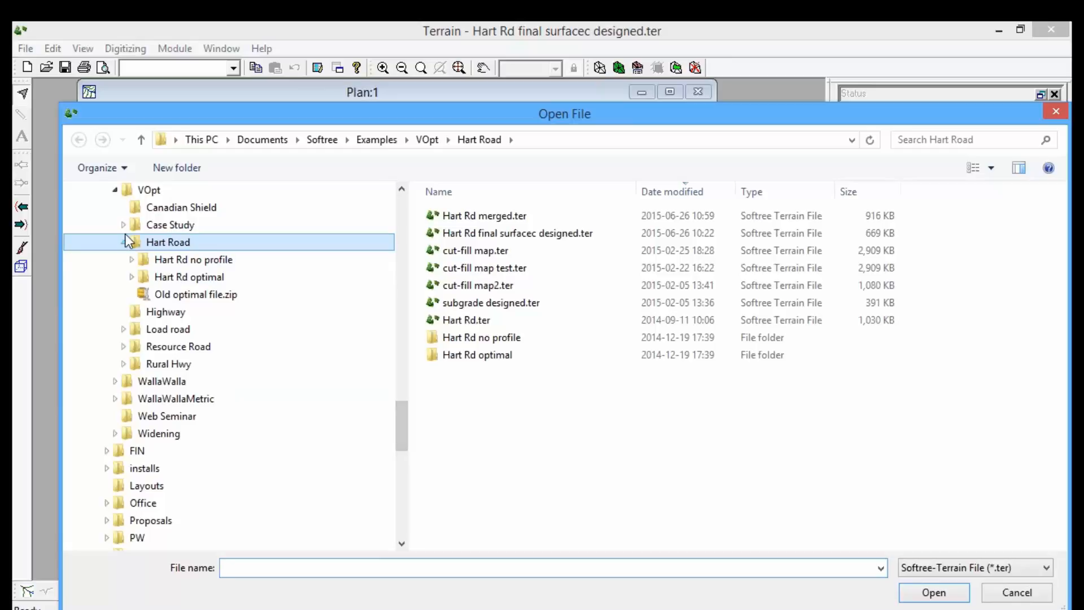
{"action": "left_click", "coordinate": [169, 399]}
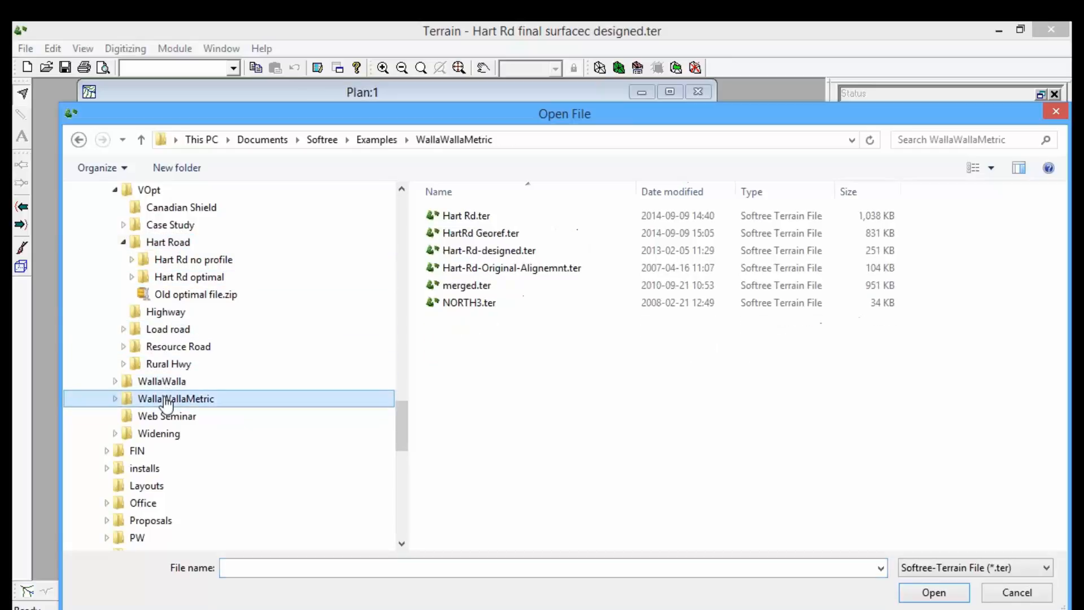
{"action": "double_click", "coordinate": [460, 233]}
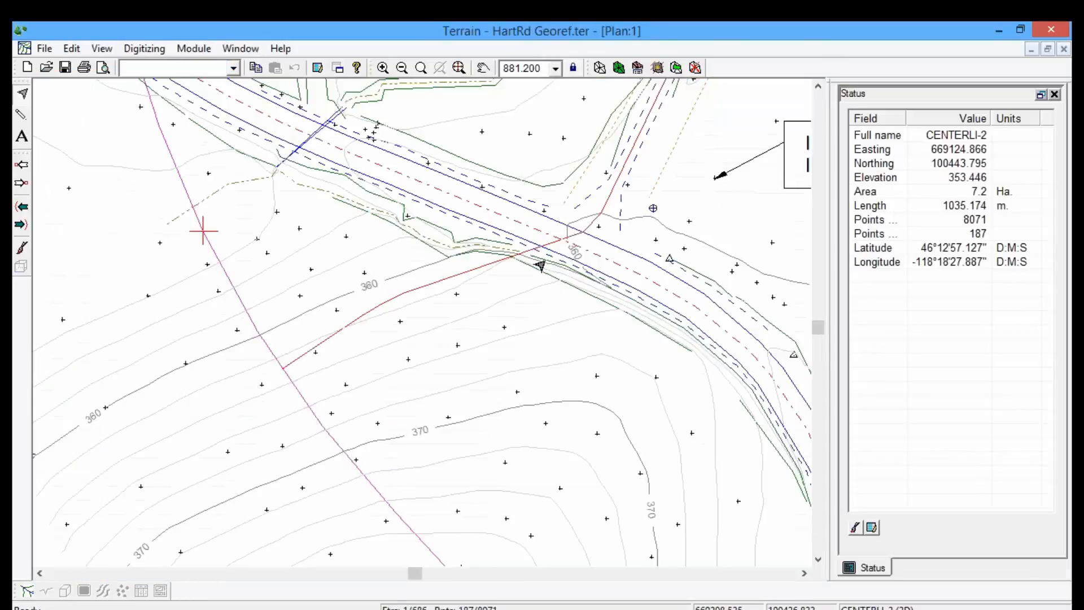
Save the terrain as a Google Earth (*.kmz) file, overwriting HartRd Georef proposed.kmz in the WallaWallaMetric folder.
{"action": "scroll", "coordinate": [516, 248], "scroll_direction": "down", "scroll_amount": 5}
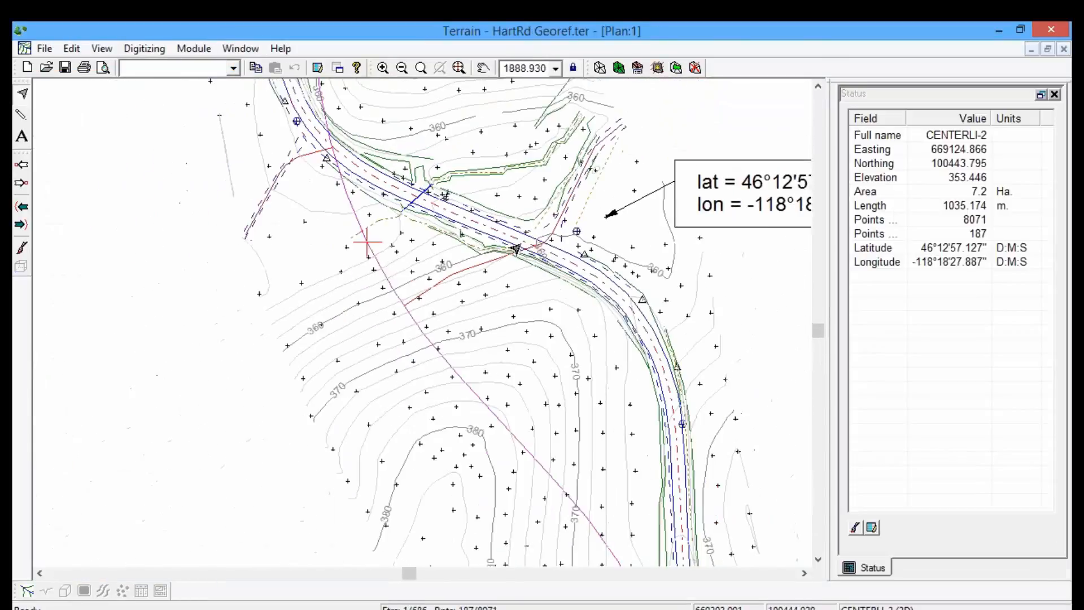
{"action": "middle_click_drag", "start_coordinate": [603, 316], "coordinate": [528, 291]}
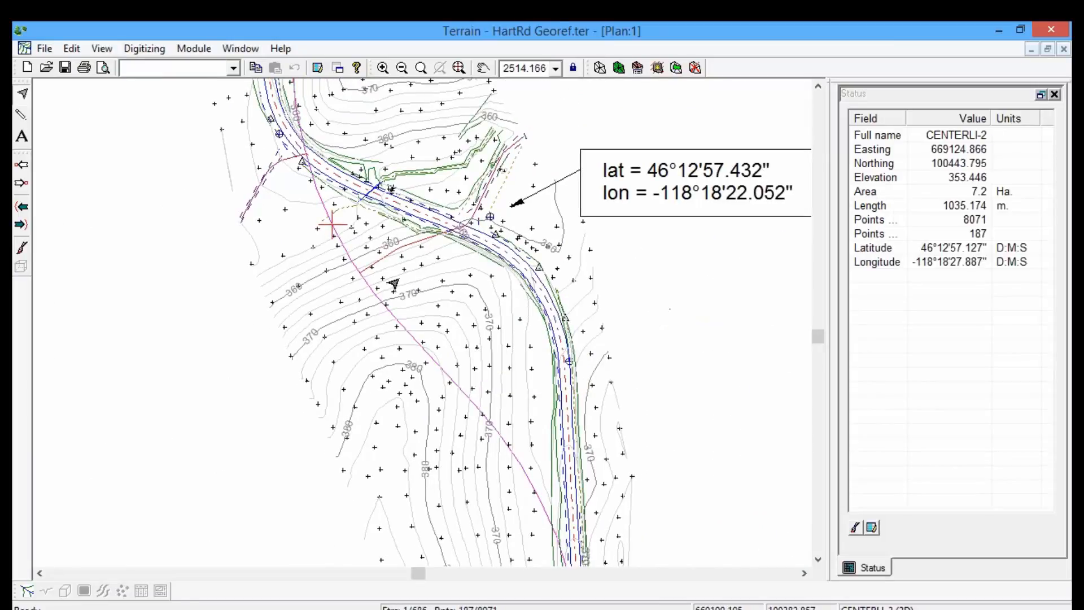
{"action": "left_click", "coordinate": [44, 48]}
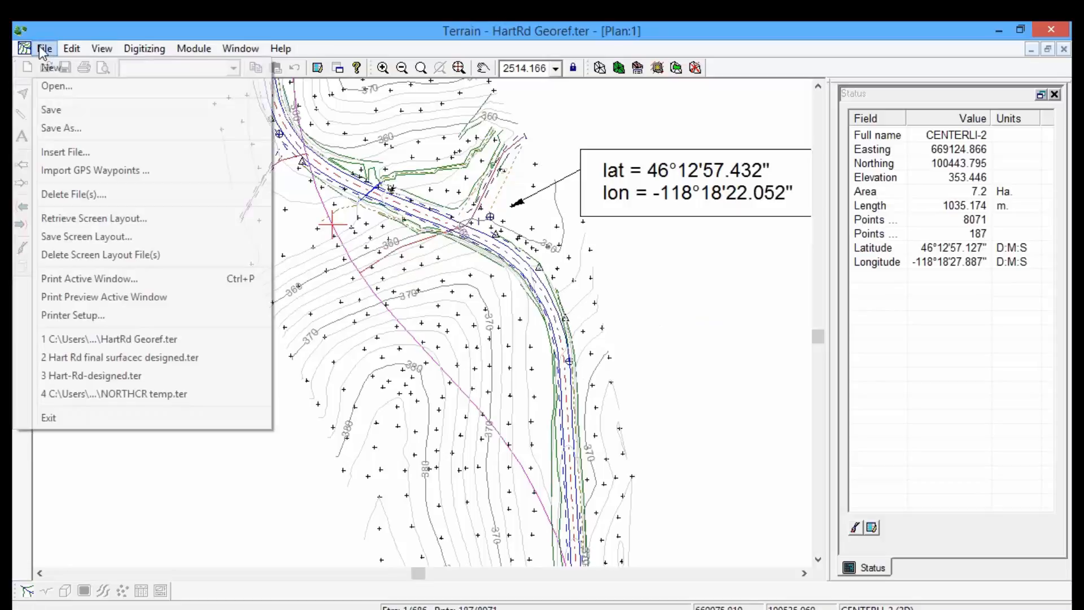
{"action": "left_click", "coordinate": [56, 125]}
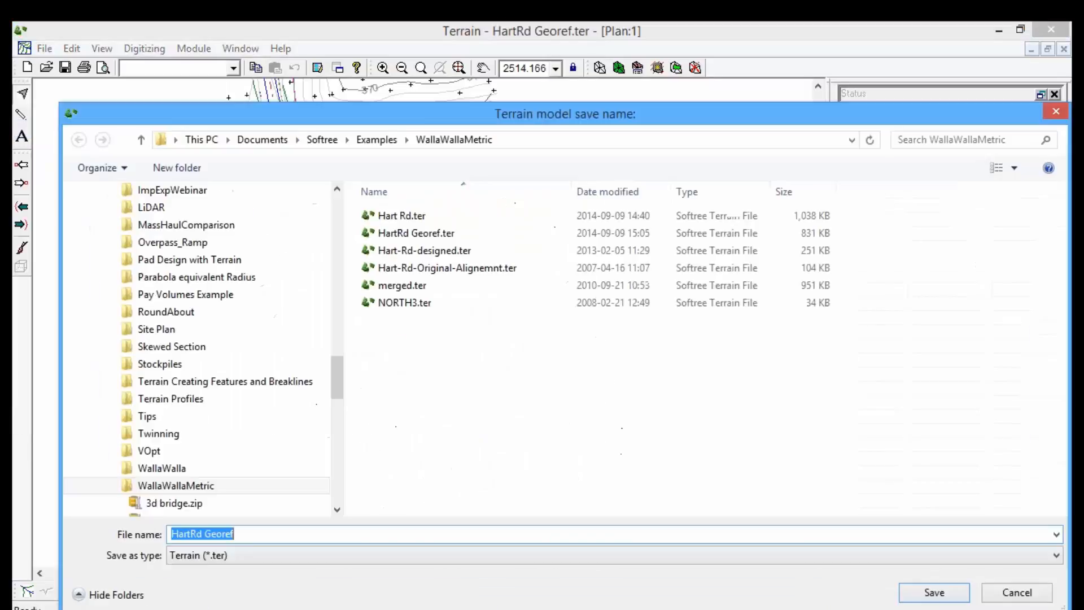
{"action": "left_click", "coordinate": [291, 559]}
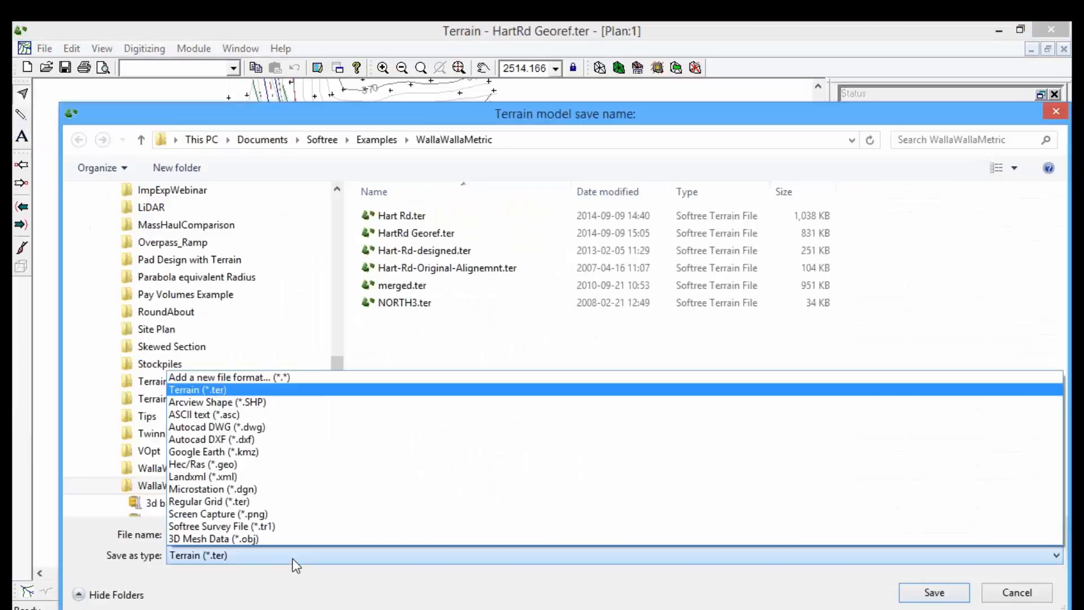
{"action": "left_click", "coordinate": [209, 452]}
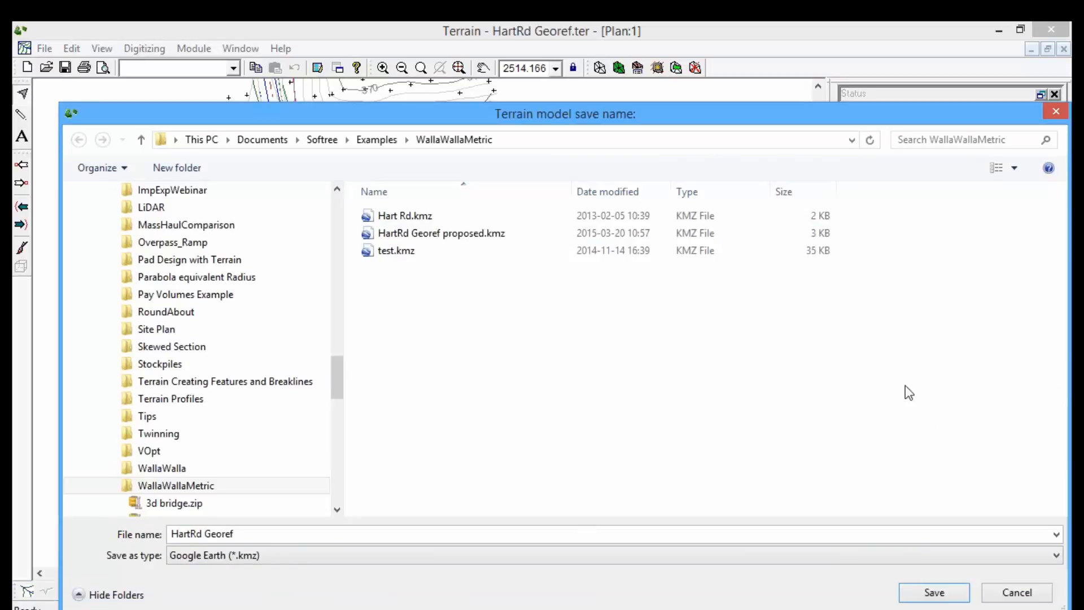
{"action": "left_click", "coordinate": [448, 234]}
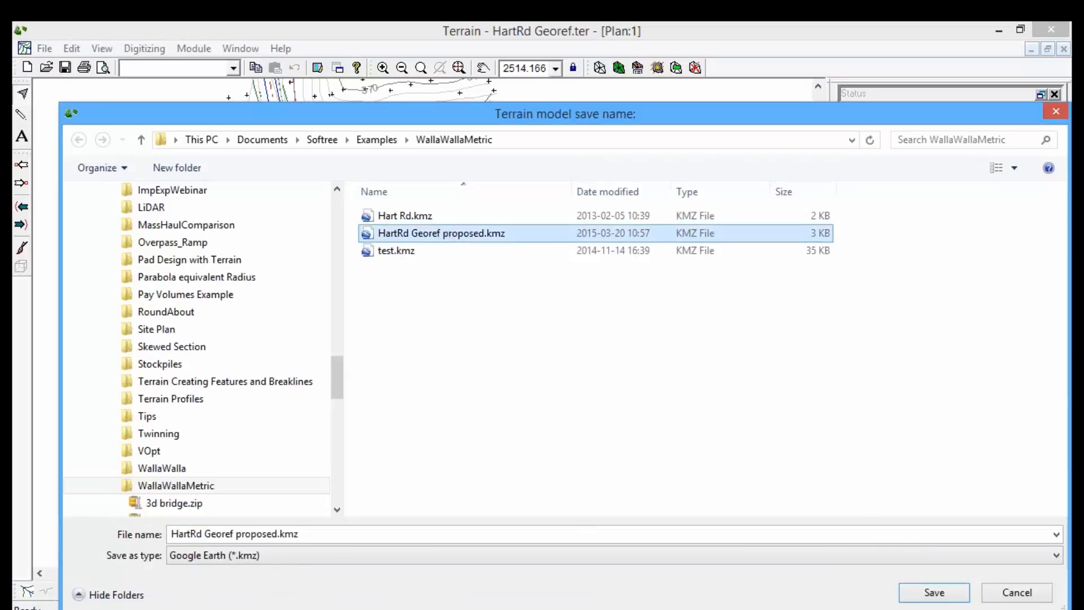
{"action": "left_click", "coordinate": [951, 596]}
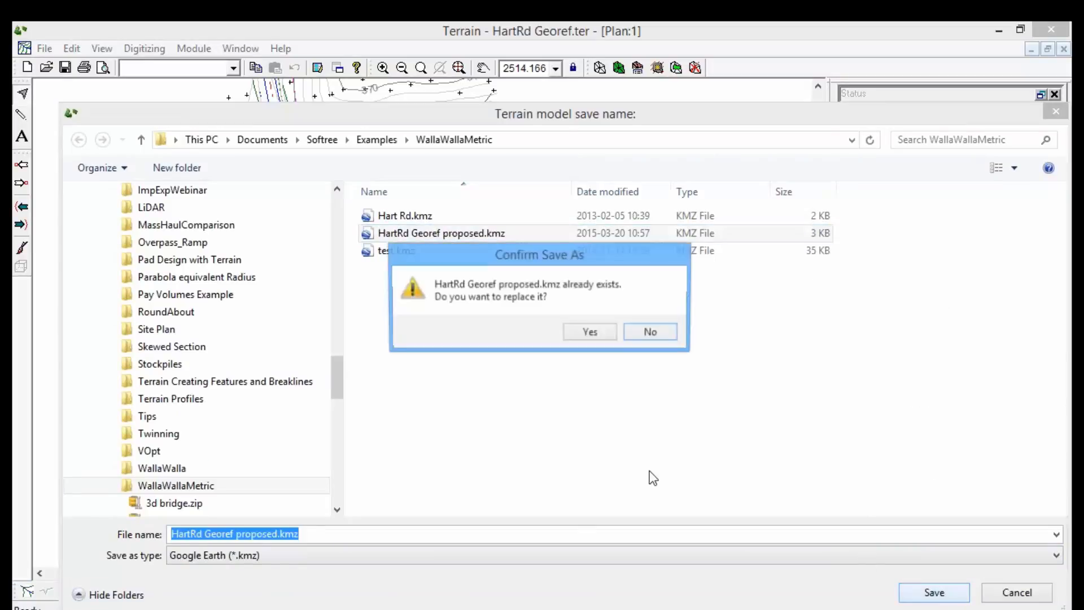
{"action": "left_click", "coordinate": [585, 333]}
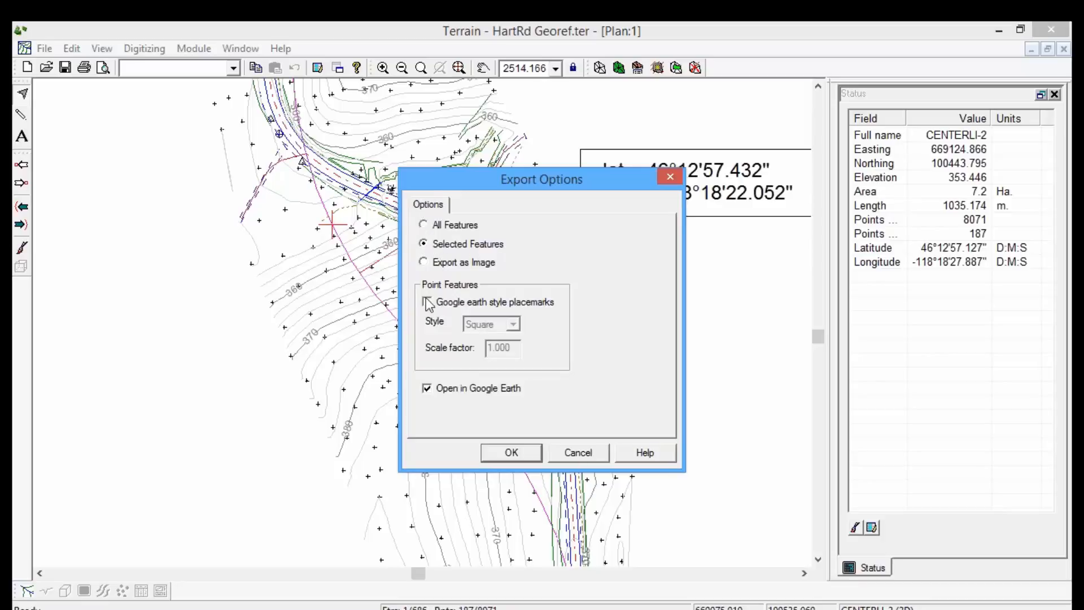
Export only the selected features, open them in Google Earth, and inspect the exported road alignment up close.
{"action": "left_click", "coordinate": [510, 452]}
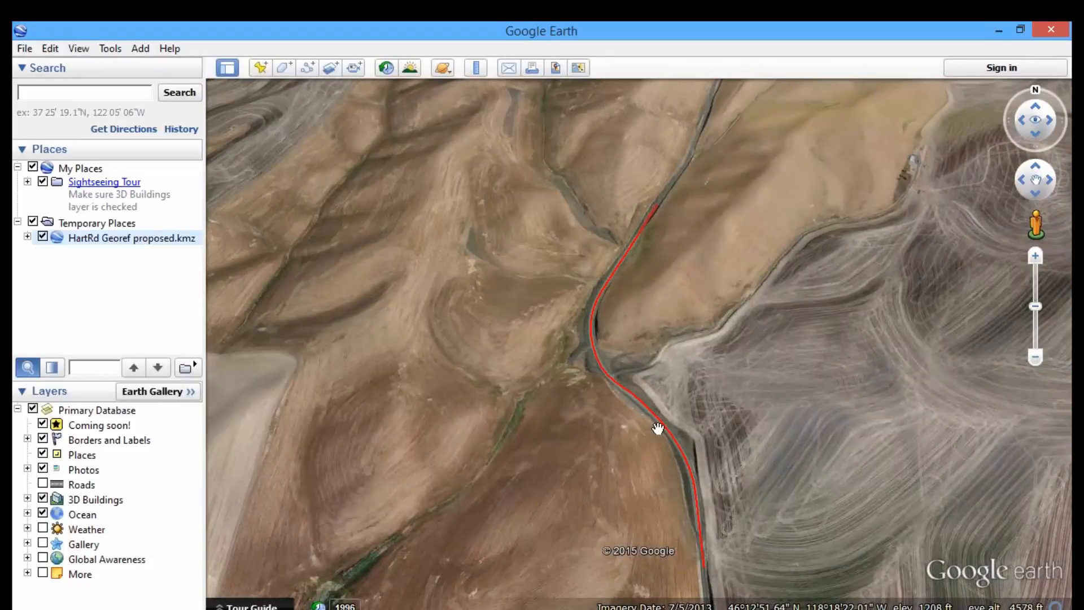
{"action": "scroll", "coordinate": [658, 428], "scroll_direction": "up", "scroll_amount": 2}
{"action": "scroll", "coordinate": [643, 397], "scroll_direction": "up", "scroll_amount": 3}
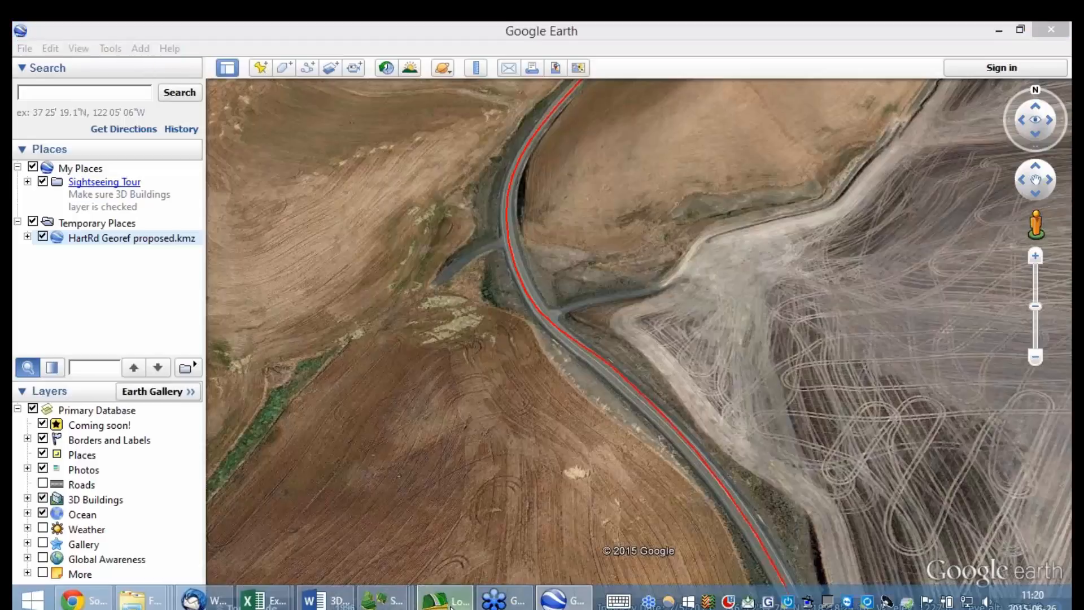
Switch to the Location window with Hart Rd optimal 3D demo.dsn and close it, saving the design changes.
{"action": "left_click", "coordinate": [443, 599]}
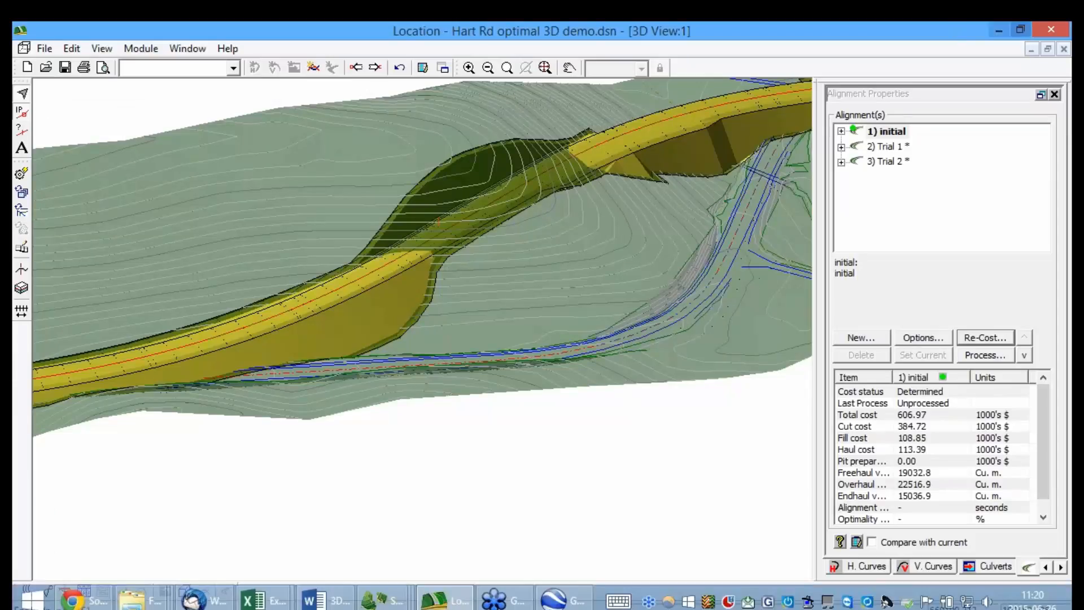
{"action": "left_click", "coordinate": [1061, 32]}
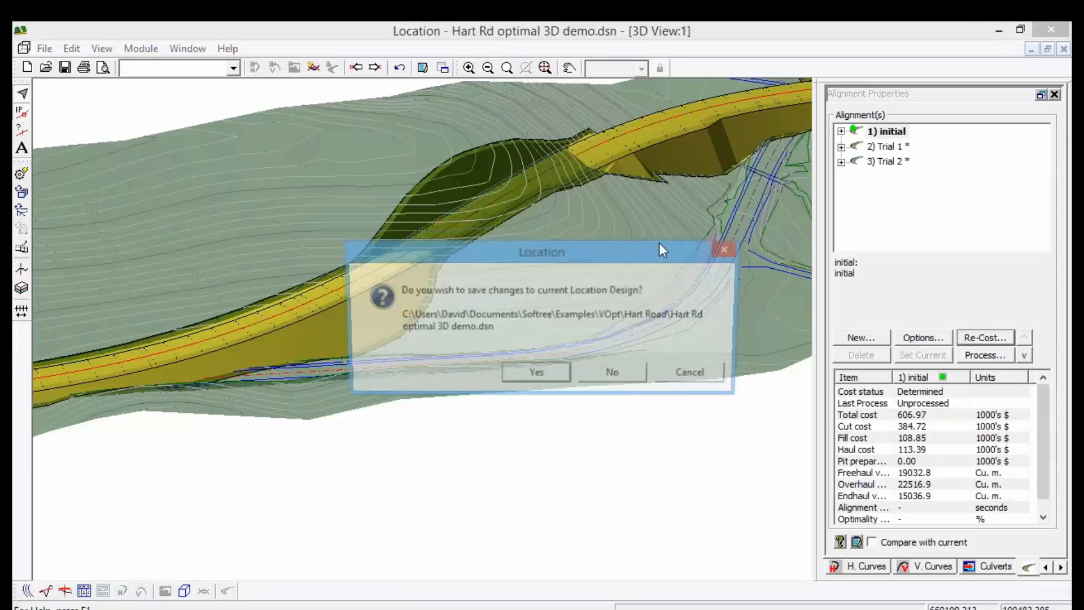
{"action": "left_click", "coordinate": [535, 374]}
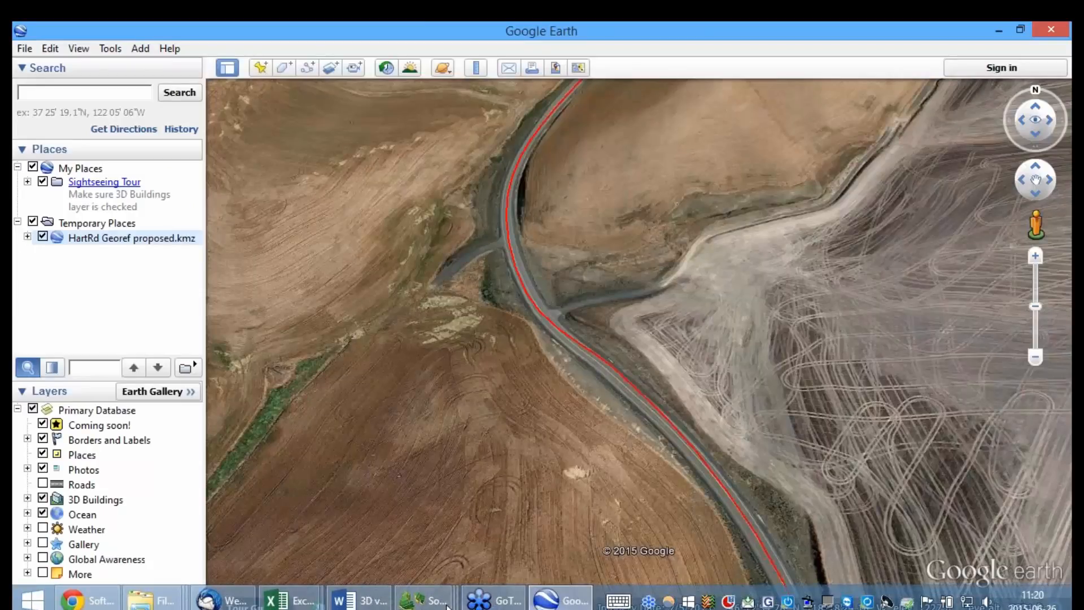
Switch back to the HartRd Georef.ter Terrain window, restore it from full screen and narrow it so Google Earth shows beside it.
{"action": "left_click", "coordinate": [428, 599]}
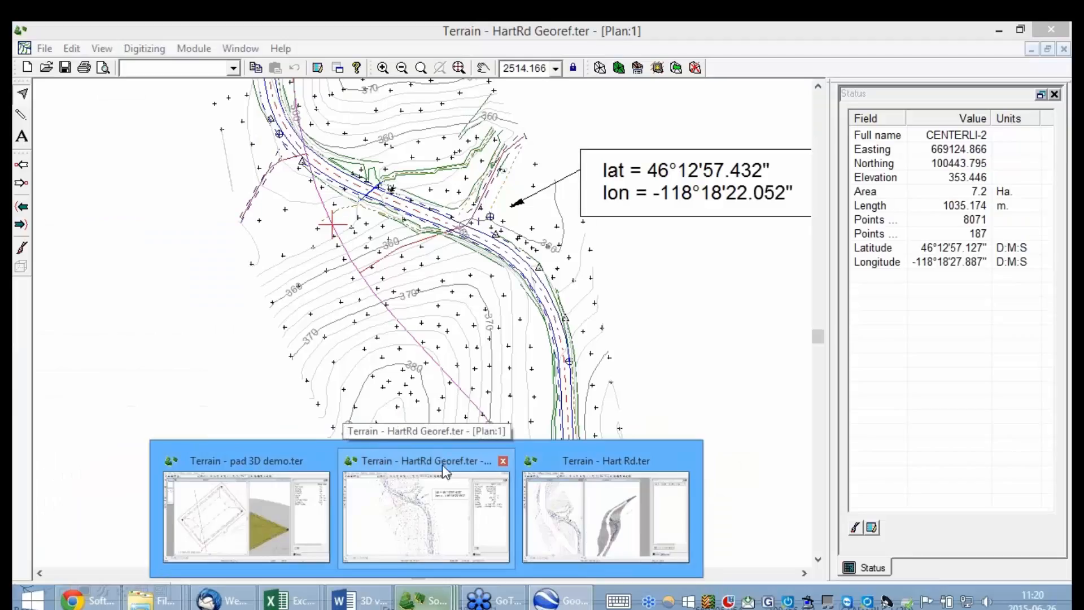
{"action": "left_click", "coordinate": [442, 465]}
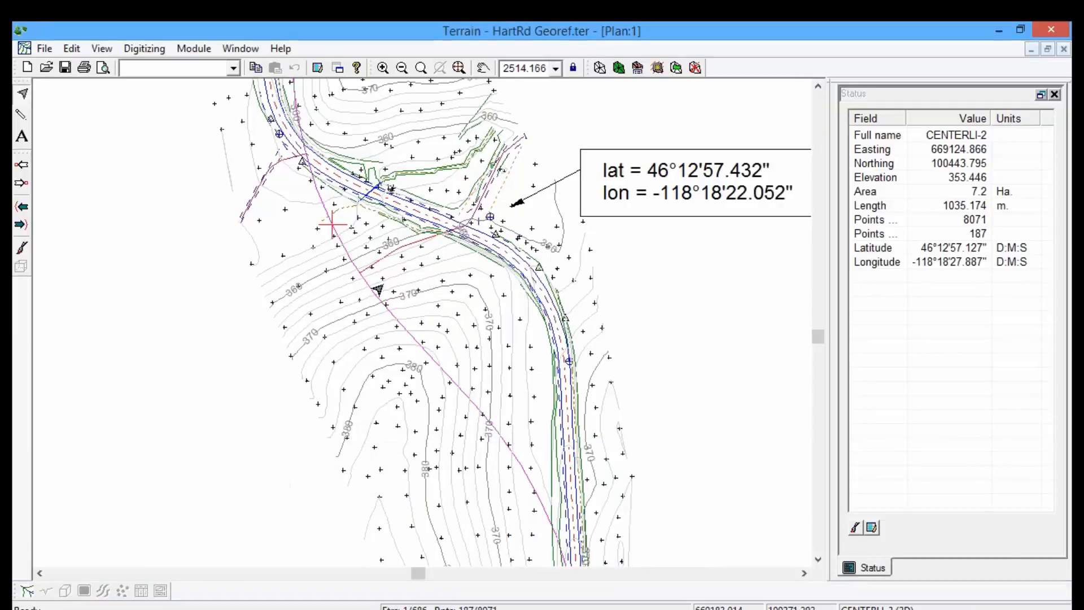
{"action": "left_click", "coordinate": [44, 50]}
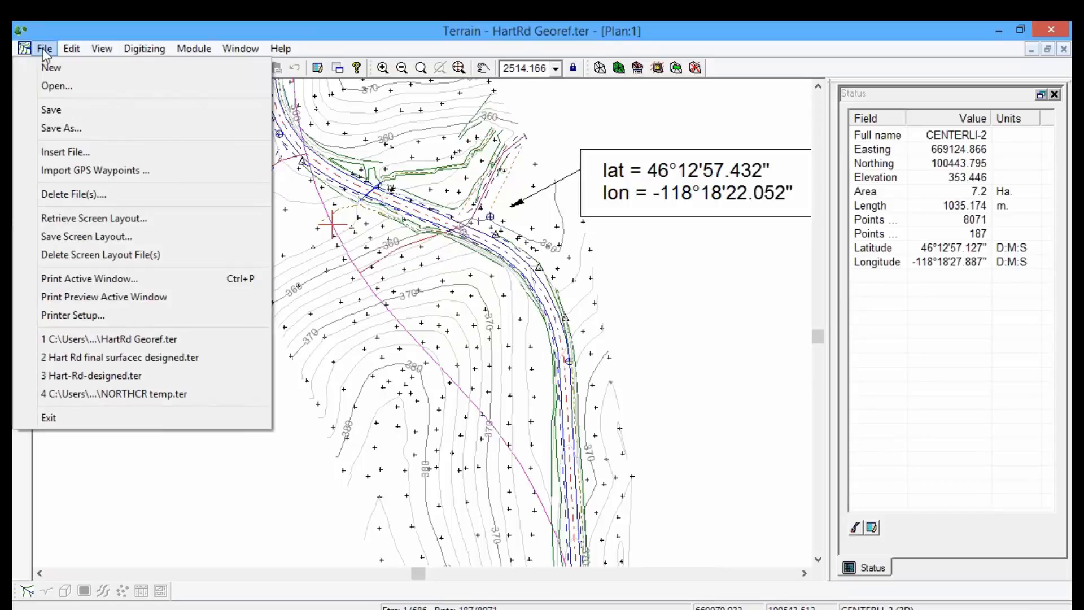
{"action": "mouse_move", "coordinate": [100, 53]}
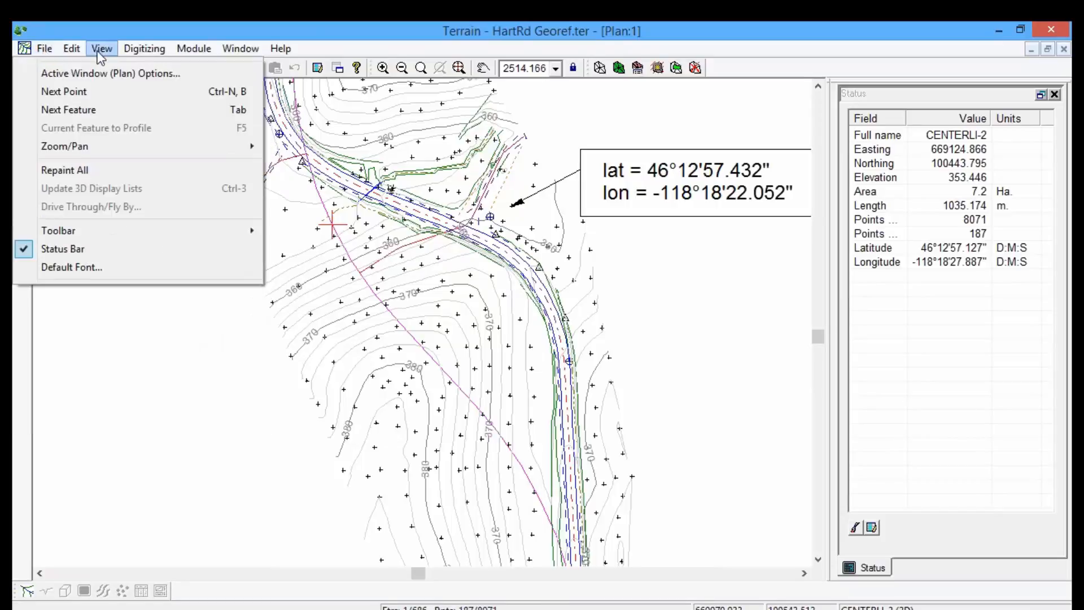
{"action": "mouse_move", "coordinate": [44, 50]}
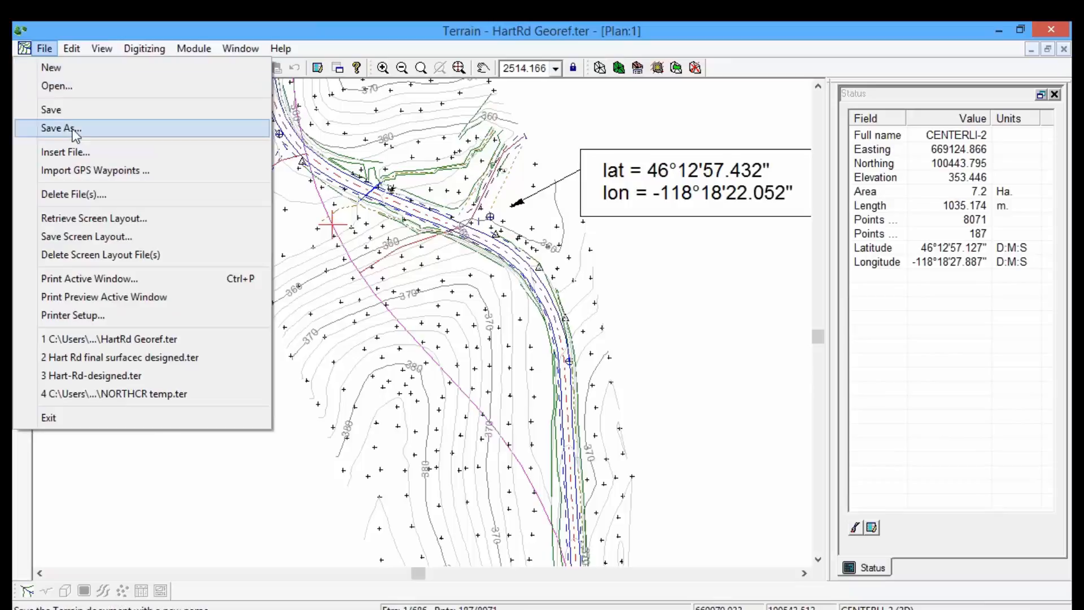
{"action": "double_click", "coordinate": [144, 24]}
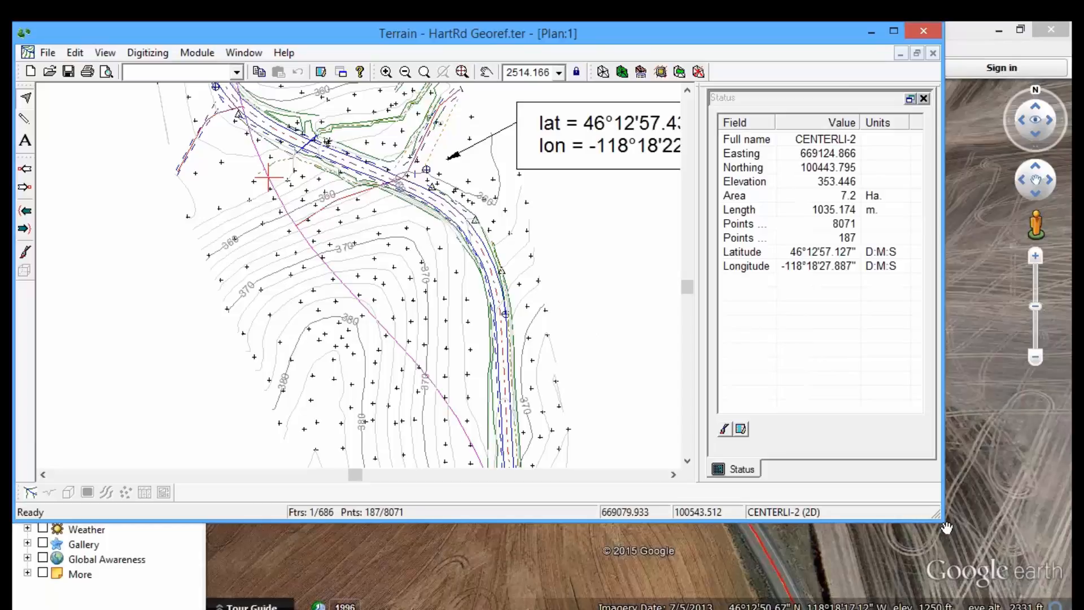
{"action": "left_click_drag", "start_coordinate": [939, 519], "coordinate": [735, 543]}
Move the CENTERLI-2 centerline about 17 m east and 41 m north, and dismiss the outside-model warning with its repeat display turned off.
{"action": "mouse_move", "coordinate": [210, 275]}
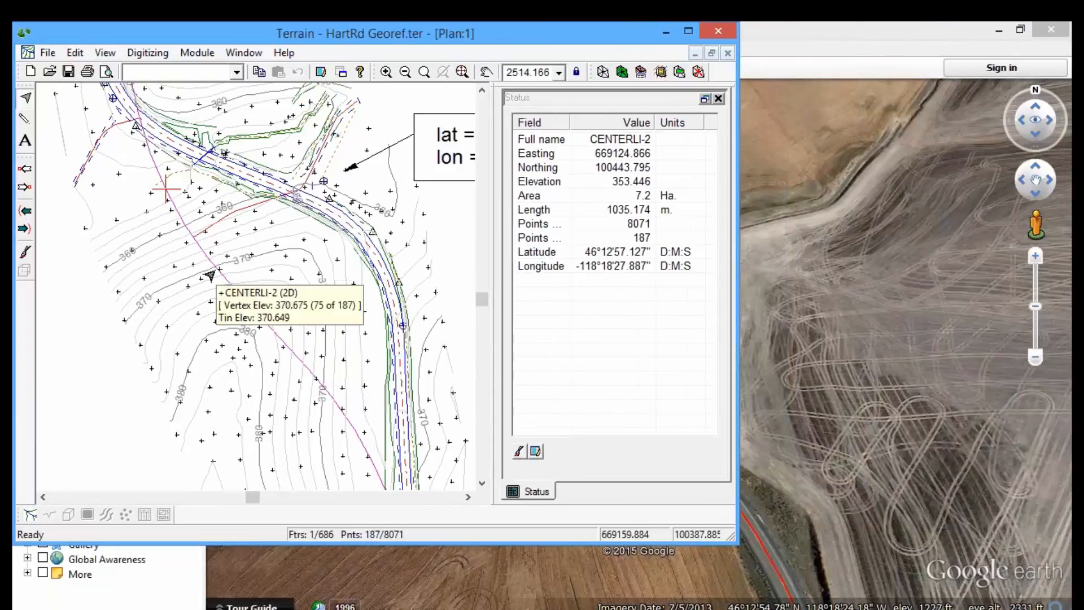
{"action": "left_click", "coordinate": [308, 369]}
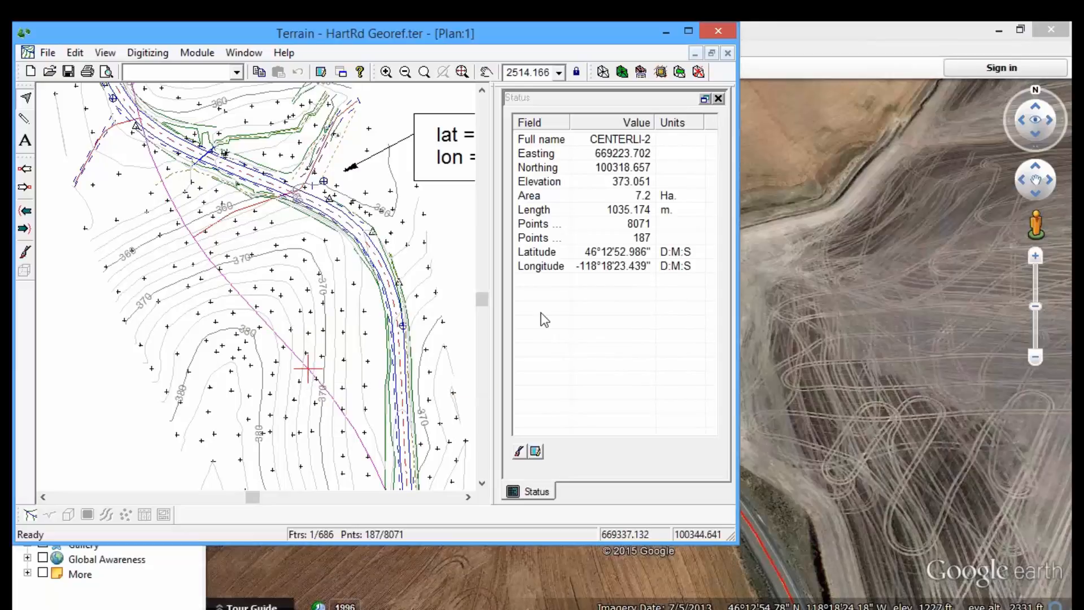
{"action": "key", "text": "p"}
{"action": "left_click_drag", "start_coordinate": [262, 312], "coordinate": [285, 254]}
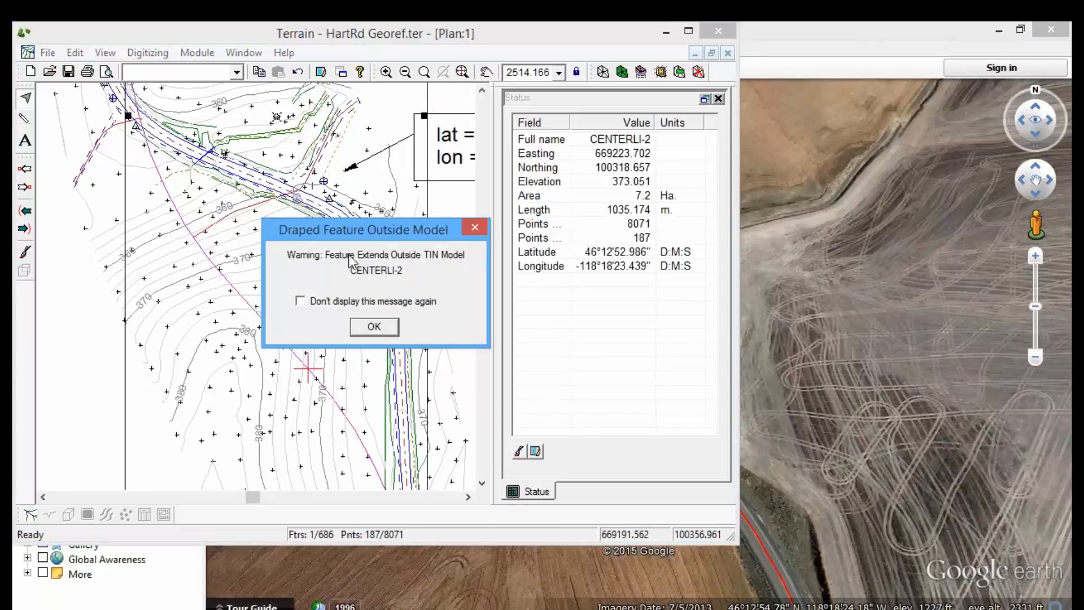
{"action": "left_click", "coordinate": [301, 301]}
{"action": "left_click", "coordinate": [386, 324]}
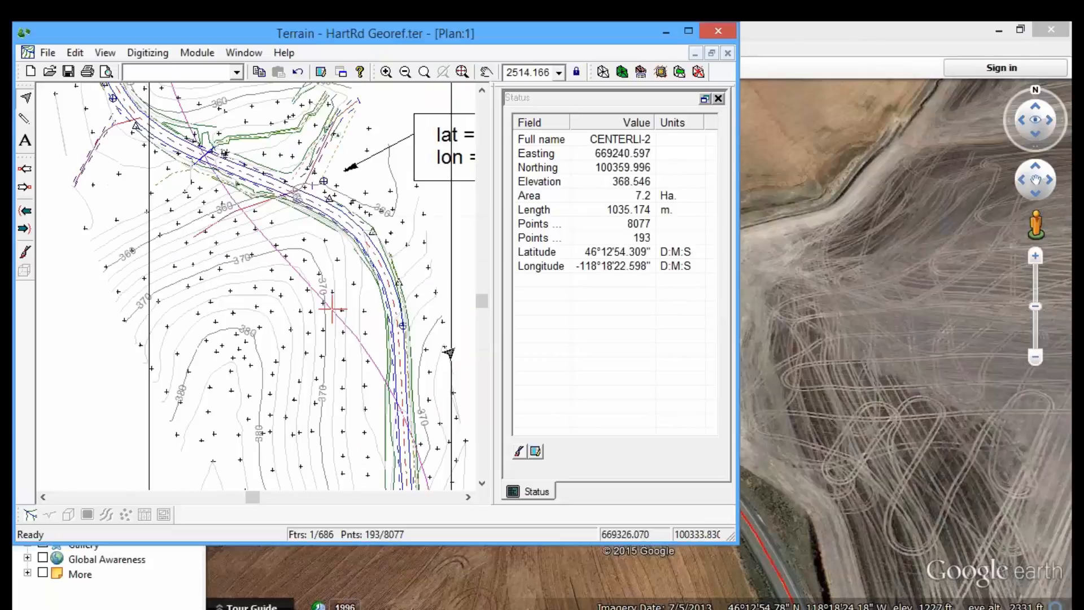
Save the modified terrain over HartRd Georef proposed.kmz, choosing Add a new file format as the file type.
{"action": "left_click", "coordinate": [48, 52]}
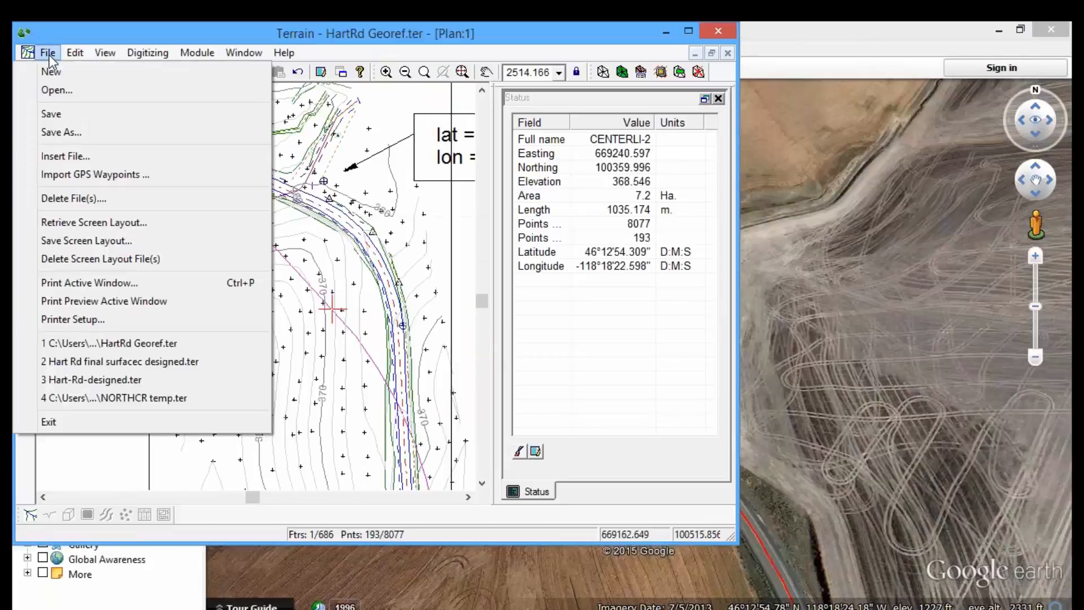
{"action": "left_click", "coordinate": [71, 136]}
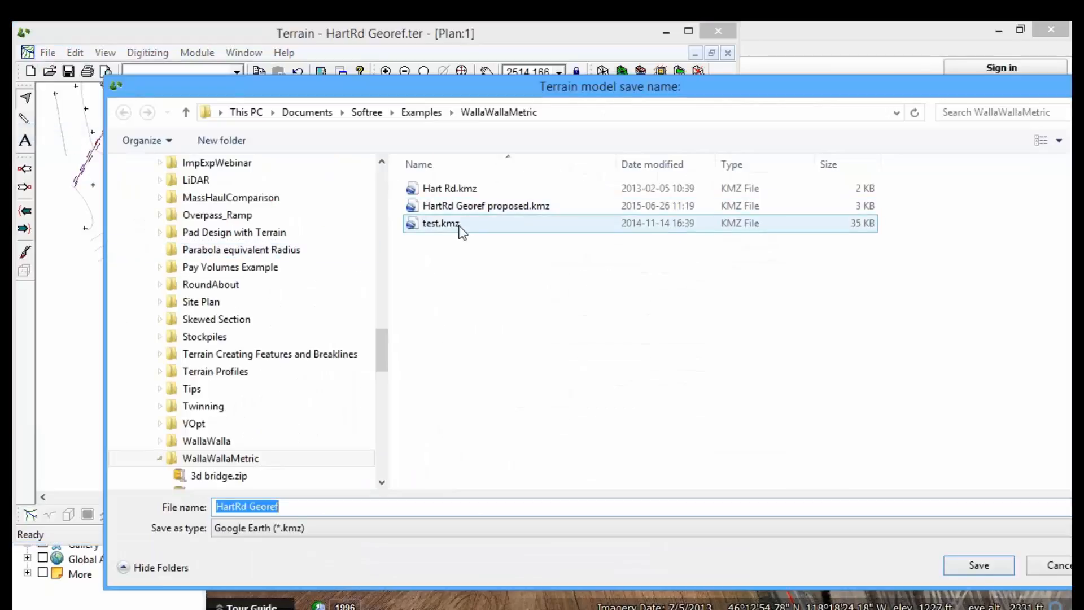
{"action": "left_click", "coordinate": [472, 205]}
{"action": "left_click", "coordinate": [339, 531]}
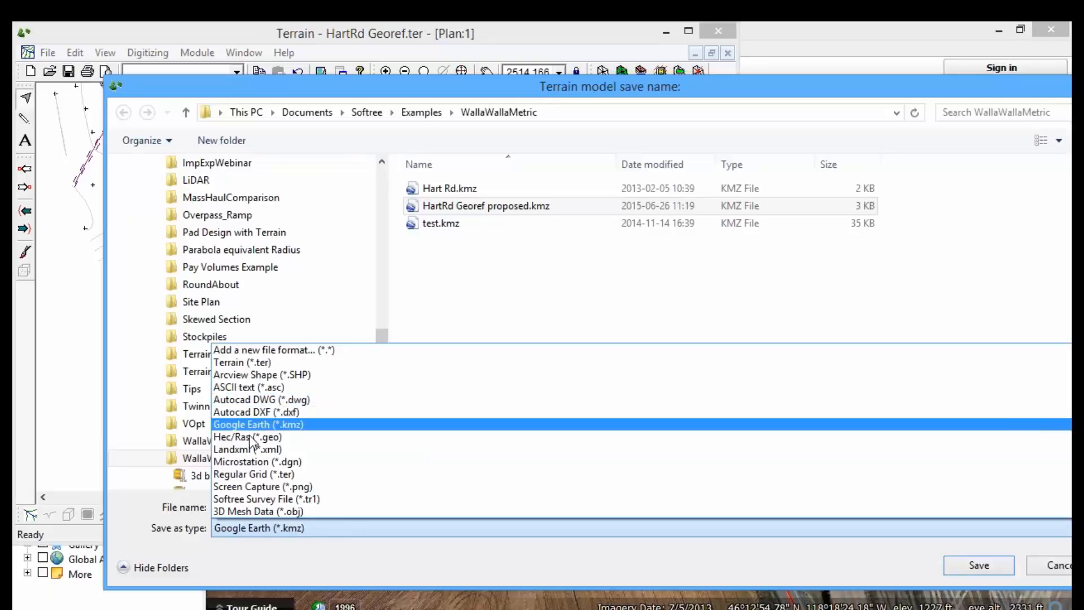
{"action": "left_click", "coordinate": [275, 350]}
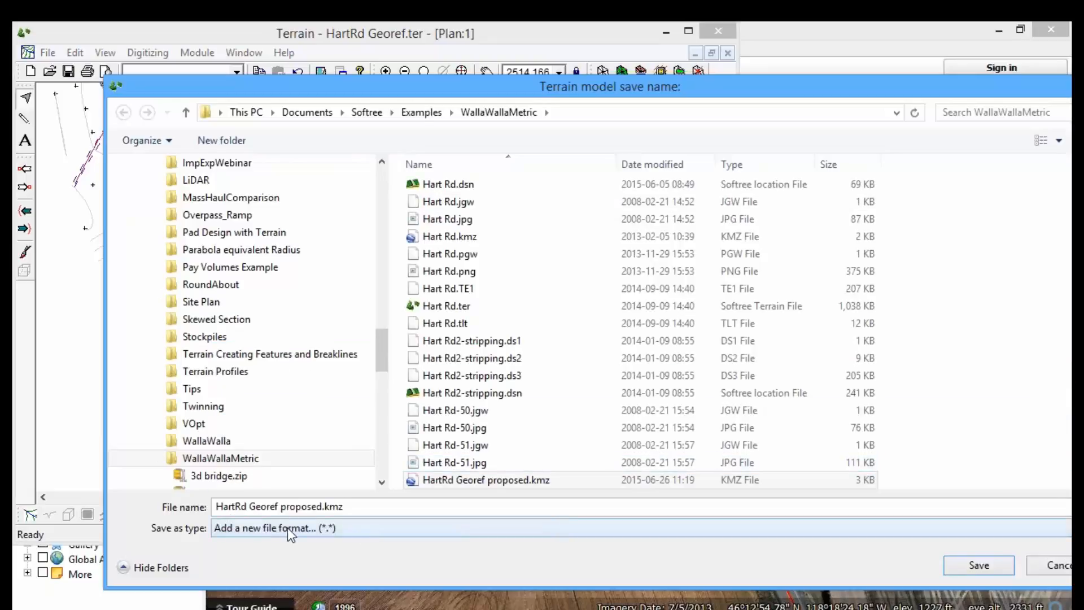
{"action": "left_click", "coordinate": [977, 567]}
{"action": "left_click", "coordinate": [601, 333]}
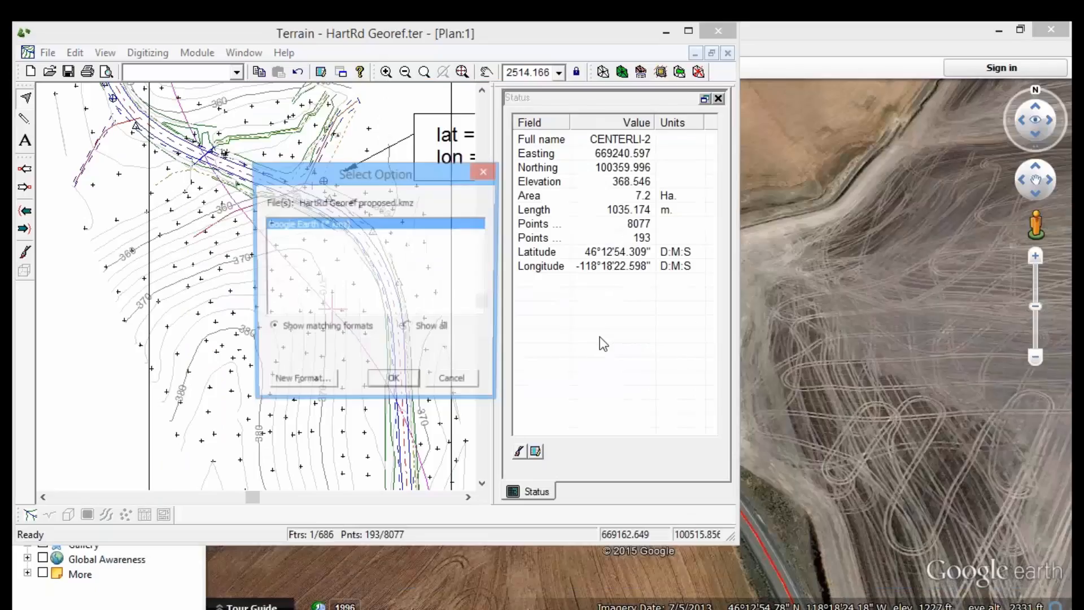
Review the list of file formats available for defining a new format, and leave it without changes.
{"action": "left_click", "coordinate": [313, 384]}
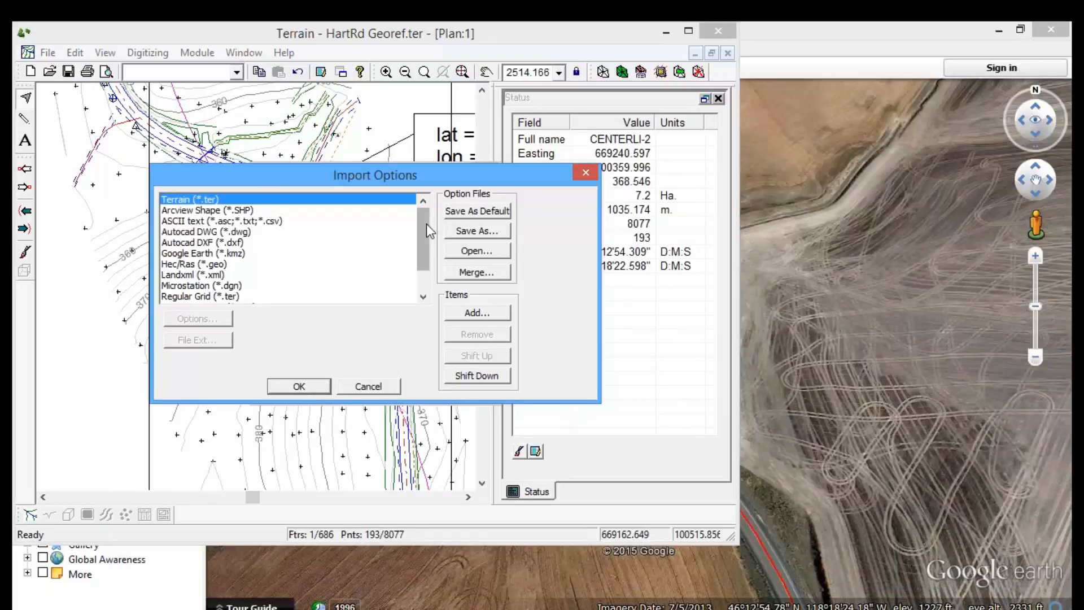
{"action": "mouse_move", "coordinate": [426, 224]}
{"action": "left_mouse_down"}
{"action": "mouse_move", "coordinate": [419, 252]}
{"action": "mouse_move", "coordinate": [419, 224]}
{"action": "left_mouse_up"}
{"action": "left_click_drag", "start_coordinate": [425, 237], "coordinate": [425, 257]}
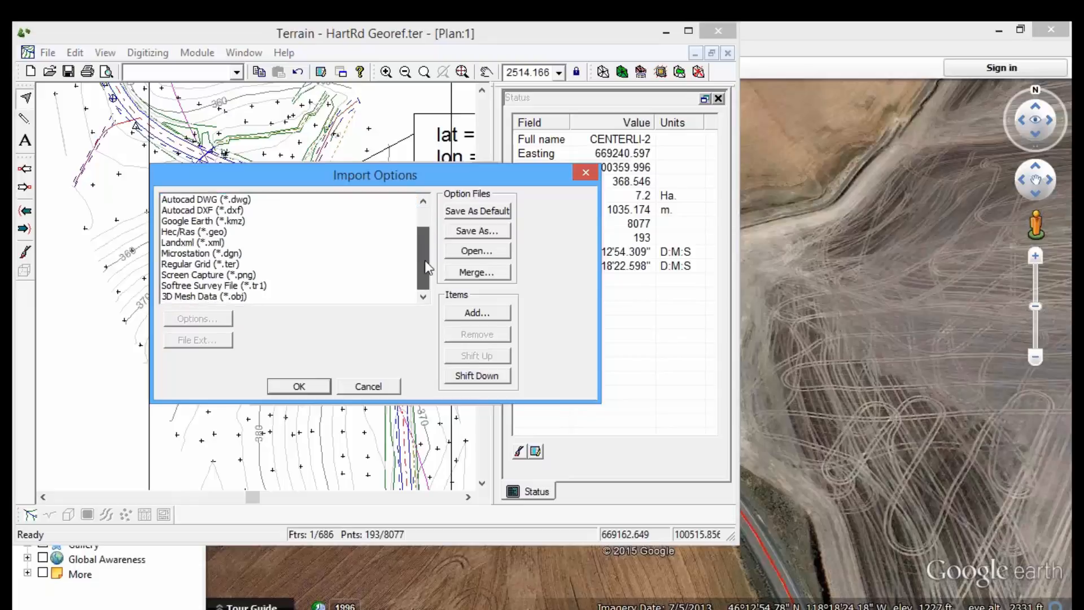
{"action": "left_click", "coordinate": [382, 389]}
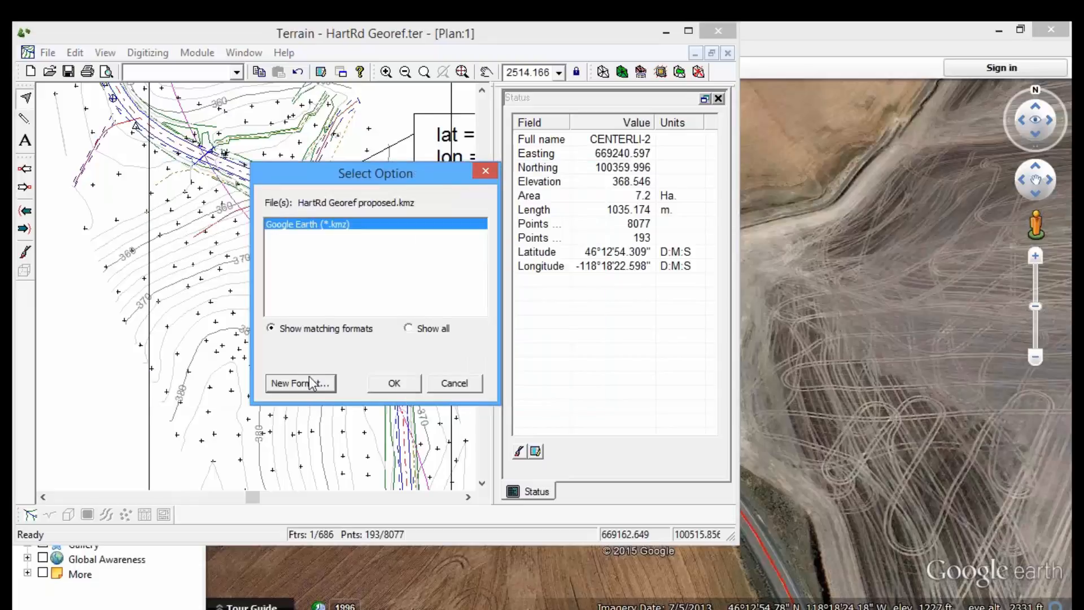
Accept the Google Earth (*.kmz) format, export only the selected features and open the updated alignment in Google Earth.
{"action": "left_click", "coordinate": [389, 383]}
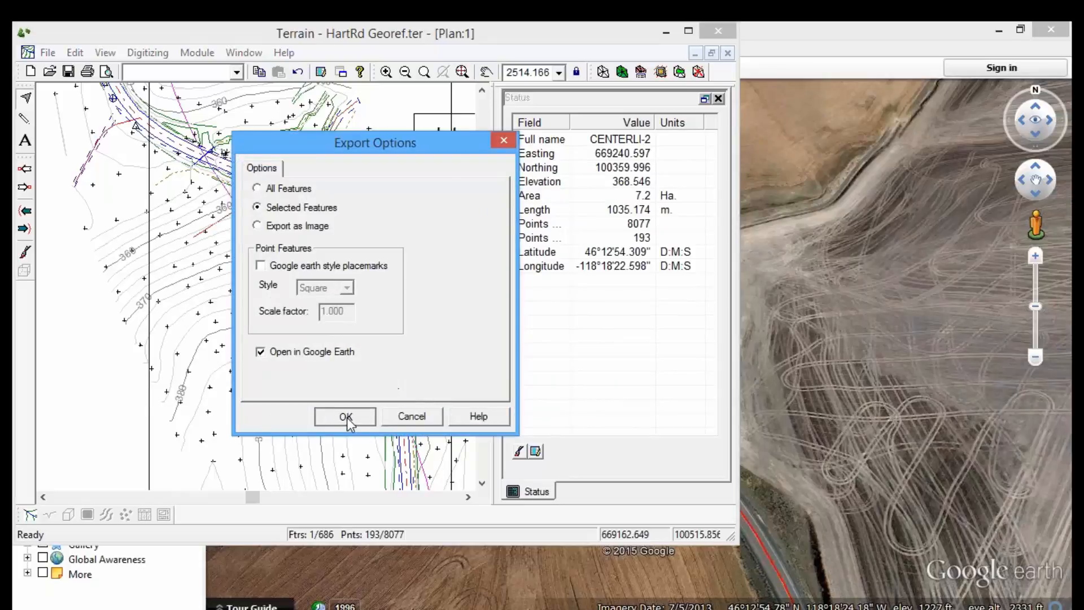
{"action": "left_click", "coordinate": [345, 417]}
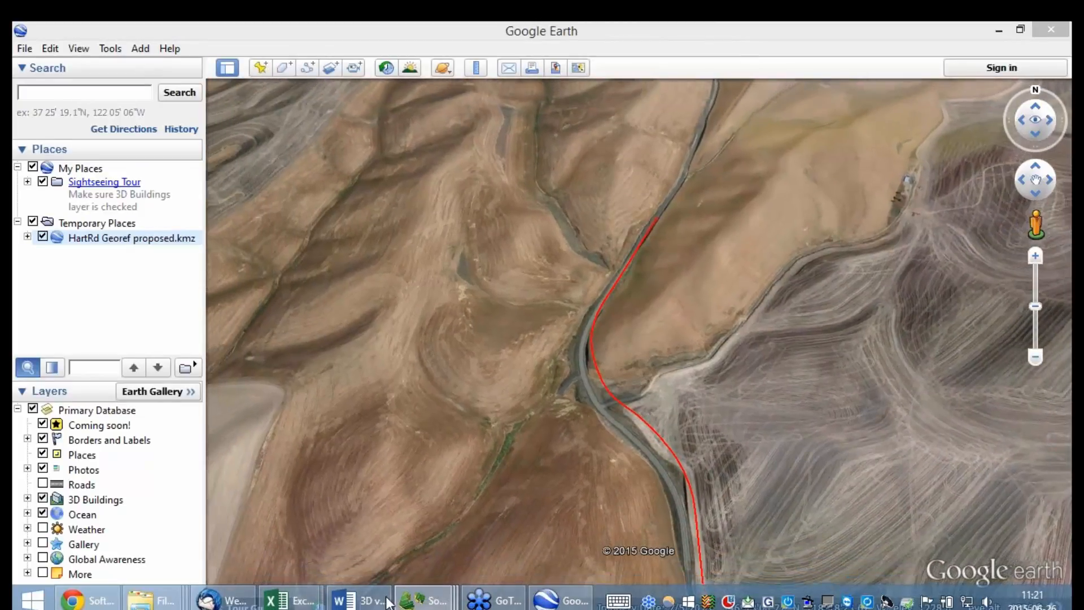
{"action": "mouse_move", "coordinate": [220, 600]}
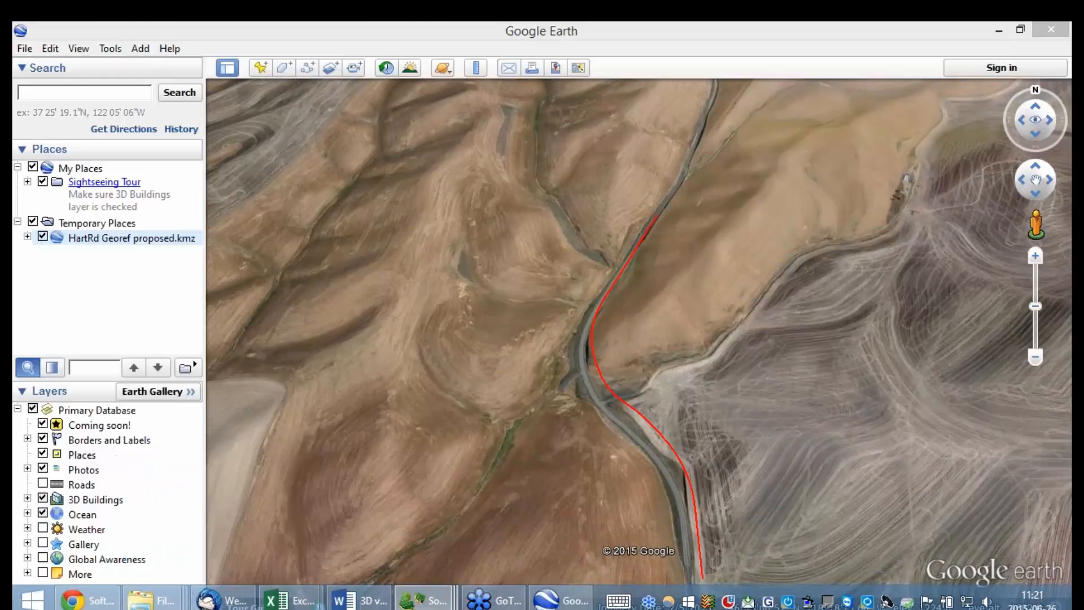
Switch to the HartRd Georef terrain, place its window over Google Earth, and review the model's projection settings without changing them.
{"action": "mouse_move", "coordinate": [423, 602]}
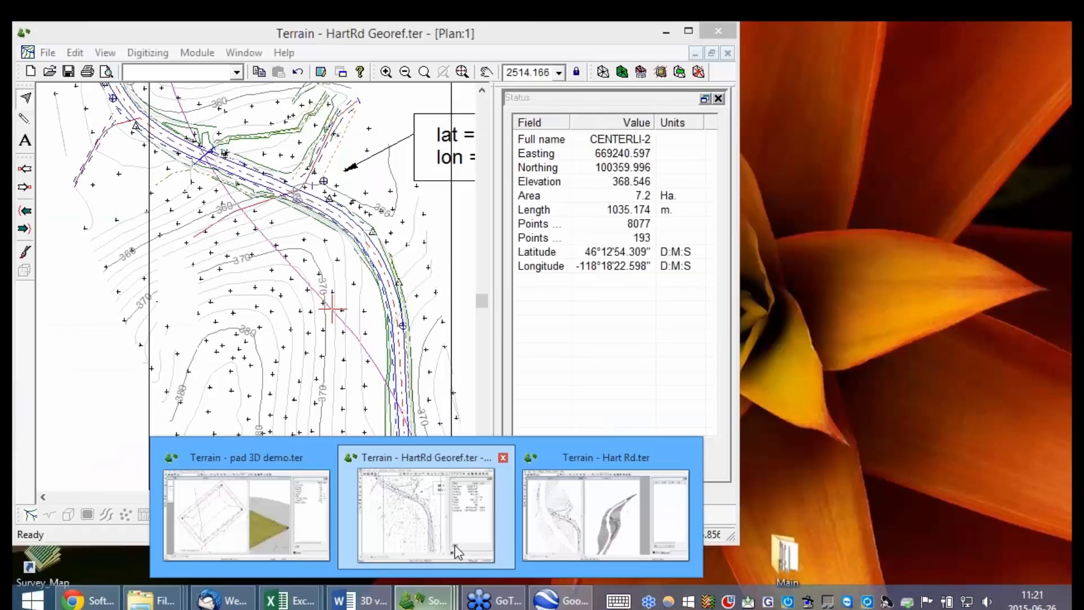
{"action": "left_click", "coordinate": [466, 463]}
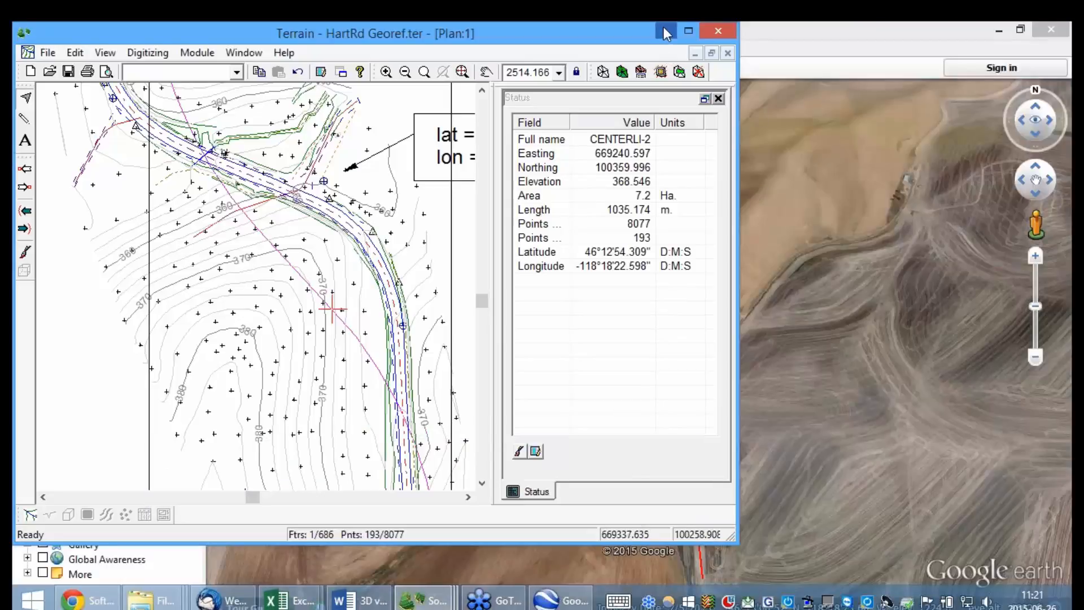
{"action": "left_click_drag", "start_coordinate": [600, 43], "coordinate": [719, 70]}
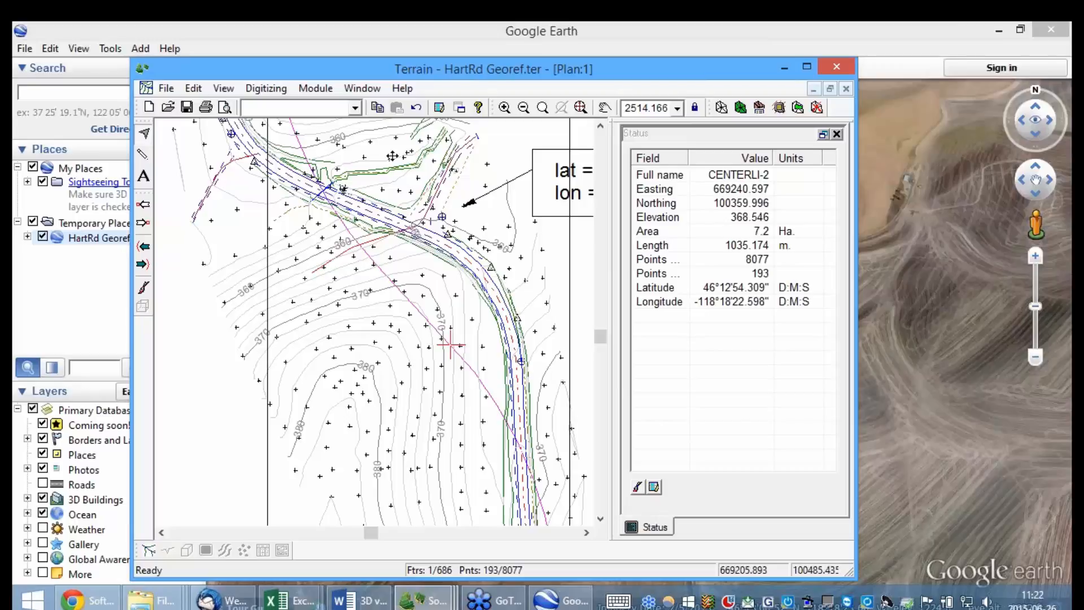
{"action": "left_click", "coordinate": [318, 90]}
{"action": "left_click", "coordinate": [282, 149]}
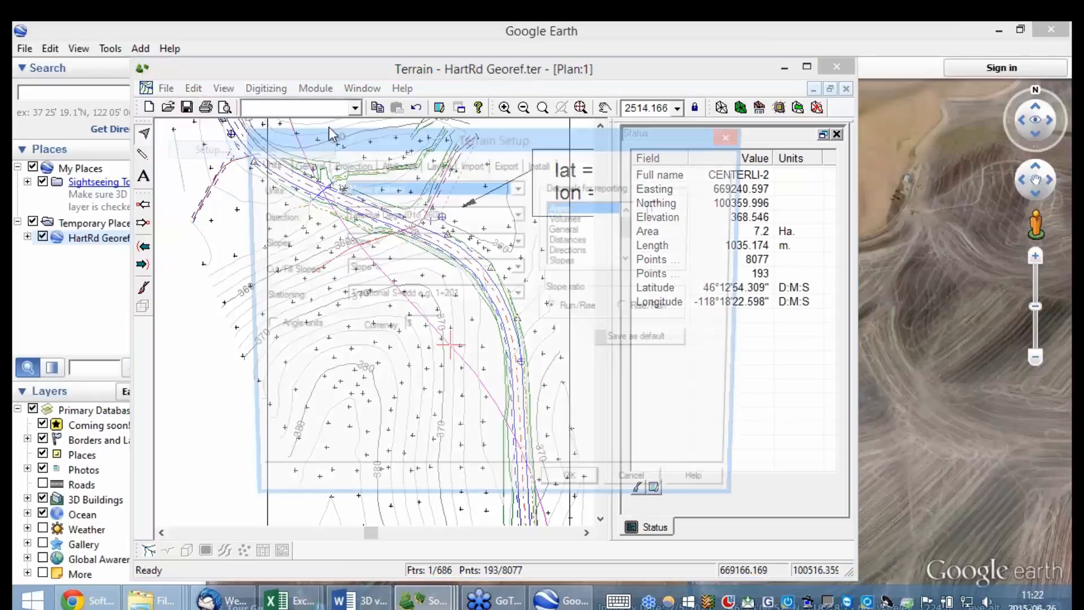
{"action": "left_click", "coordinate": [347, 165]}
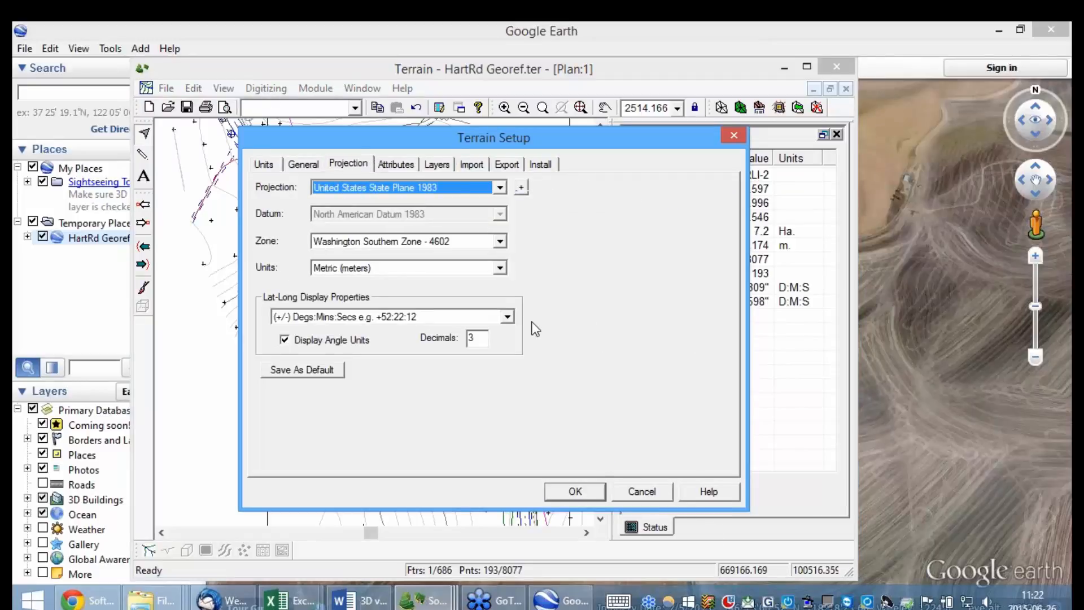
{"action": "left_click", "coordinate": [649, 500]}
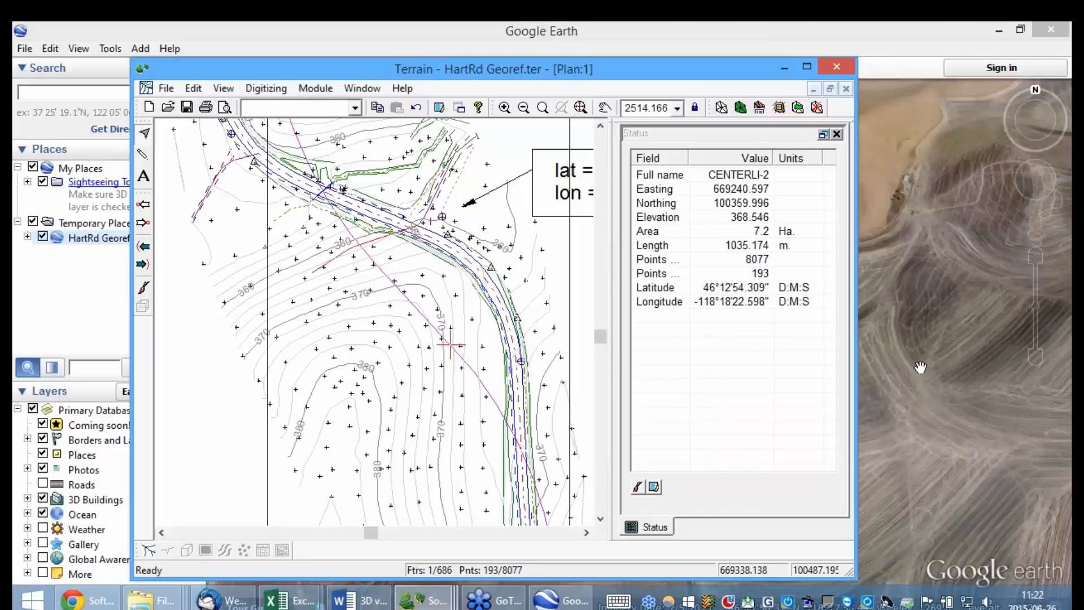
Undo the CENTERLI-2 shift and overwrite HartRd Georef proposed.kmz in Google Earth (*.kmz) format, exporting only the selected features and opening them in Google Earth.
{"action": "left_click", "coordinate": [166, 88]}
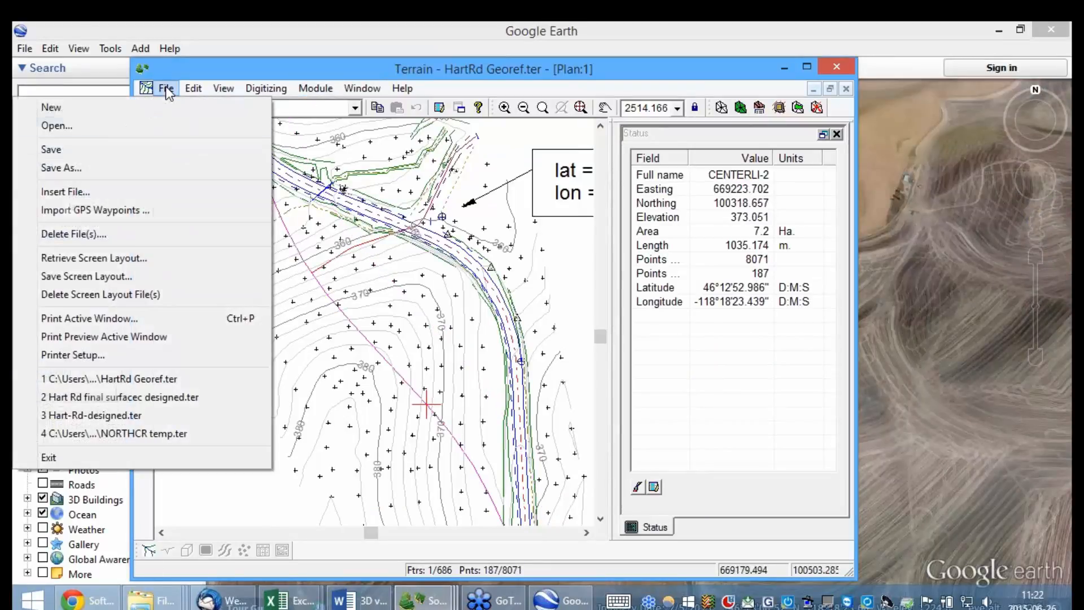
{"action": "left_click", "coordinate": [56, 168]}
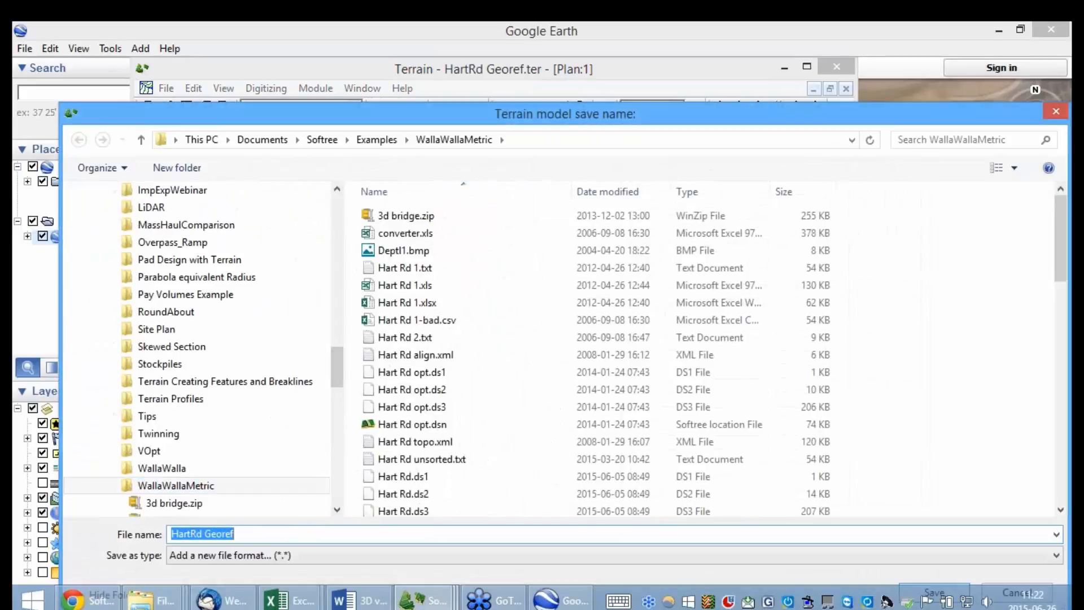
{"action": "left_click", "coordinate": [288, 556]}
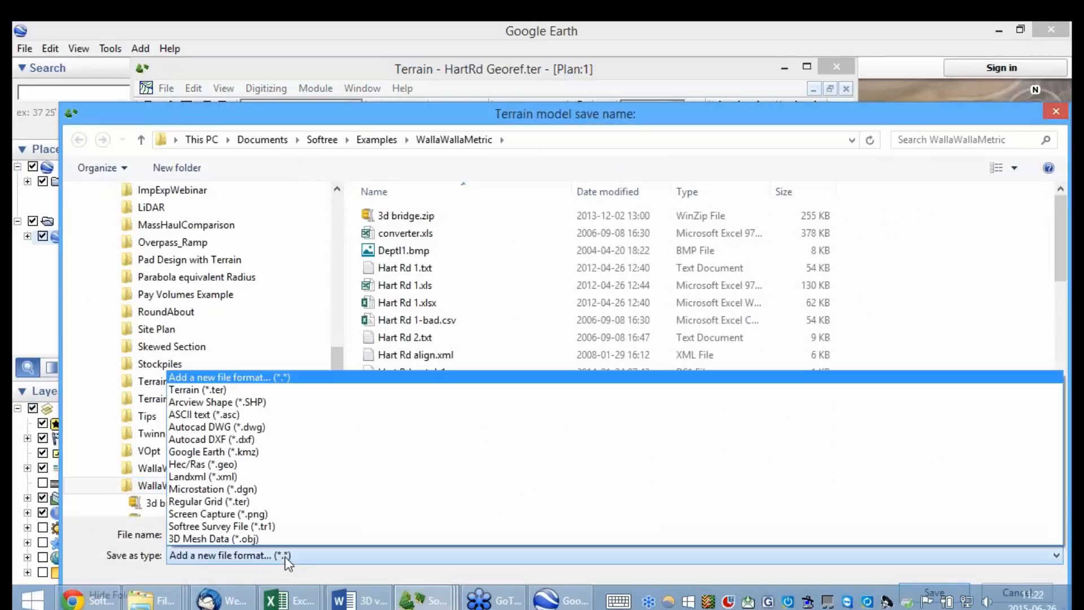
{"action": "left_click", "coordinate": [228, 449]}
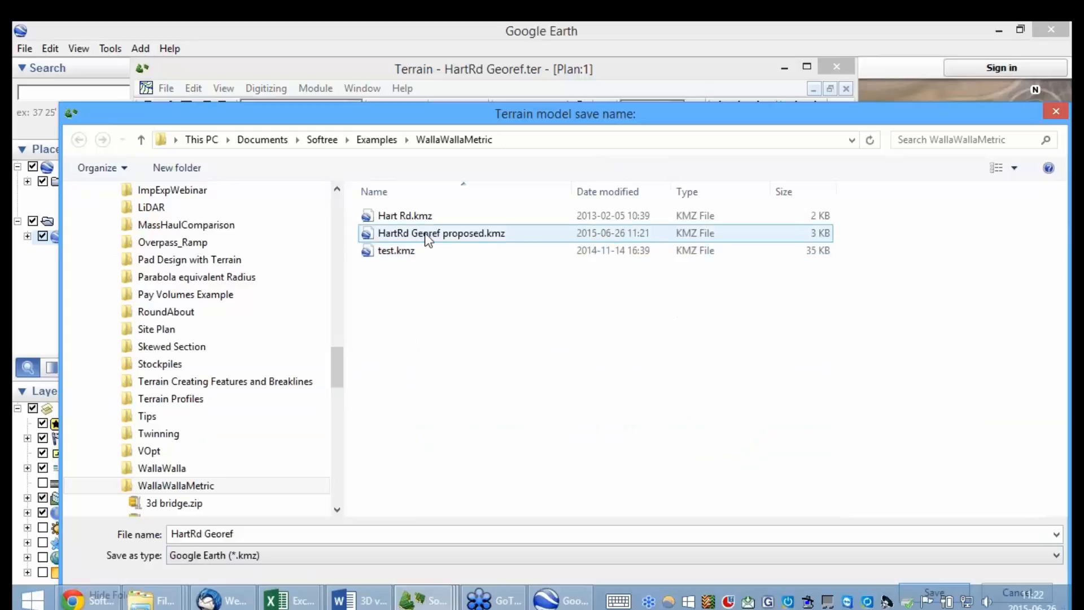
{"action": "double_click", "coordinate": [424, 233]}
{"action": "left_click", "coordinate": [590, 333]}
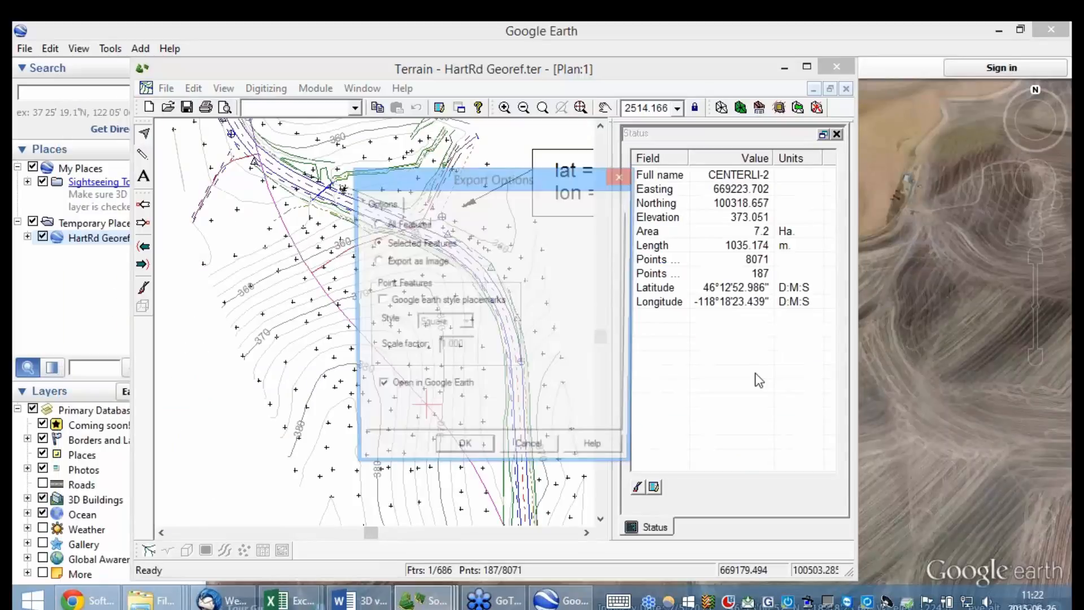
{"action": "left_click", "coordinate": [463, 451]}
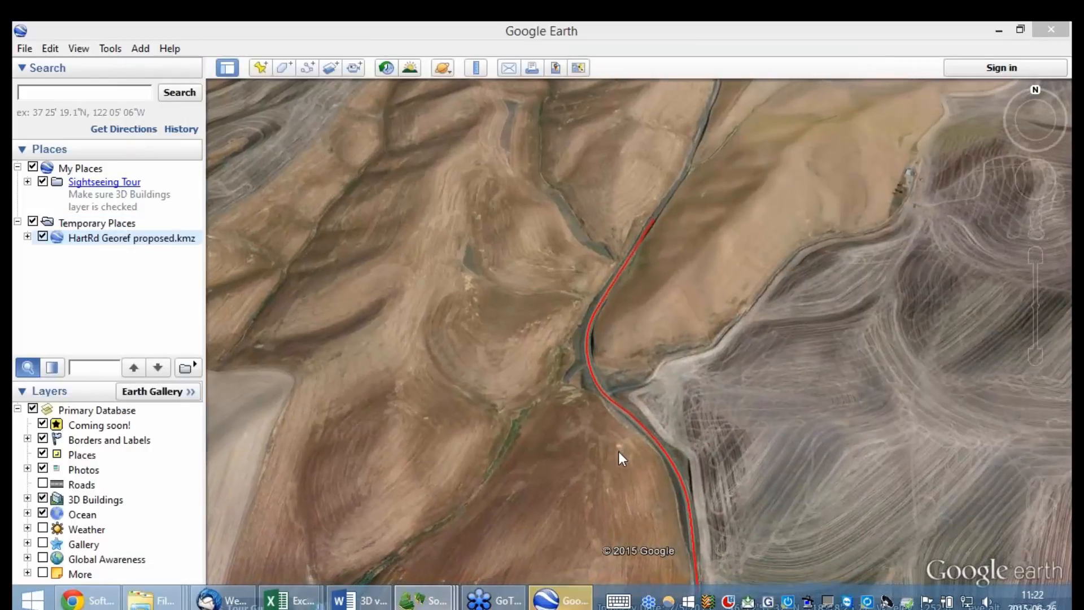
Return to the pad 3D demo terrain and examine the Current surface's triangle colour and alpha channel in the 3D options, leaving them unchanged.
{"action": "left_click", "coordinate": [999, 28]}
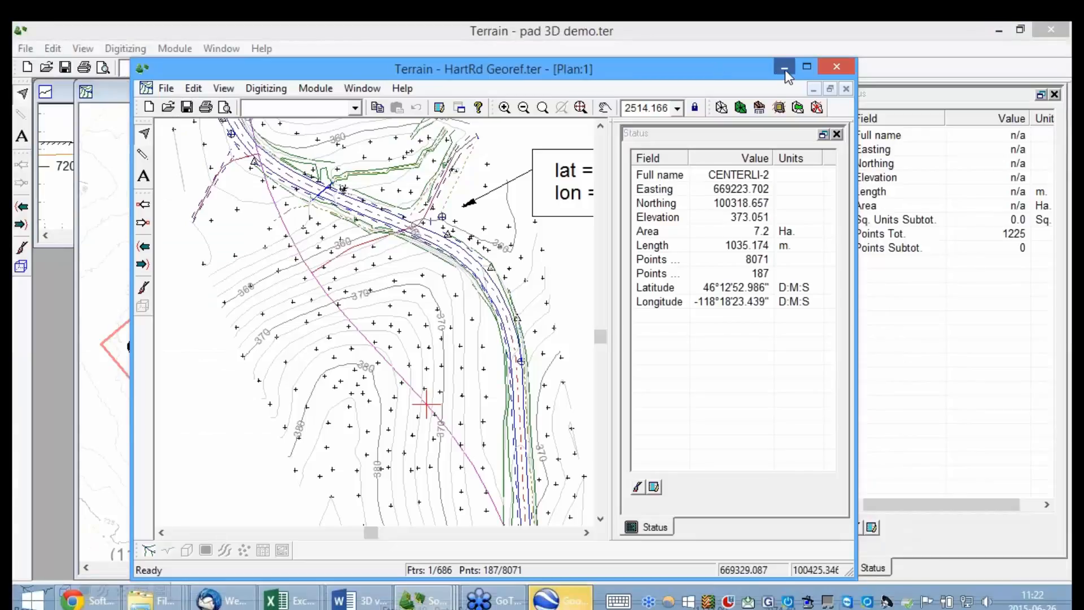
{"action": "left_click", "coordinate": [785, 69]}
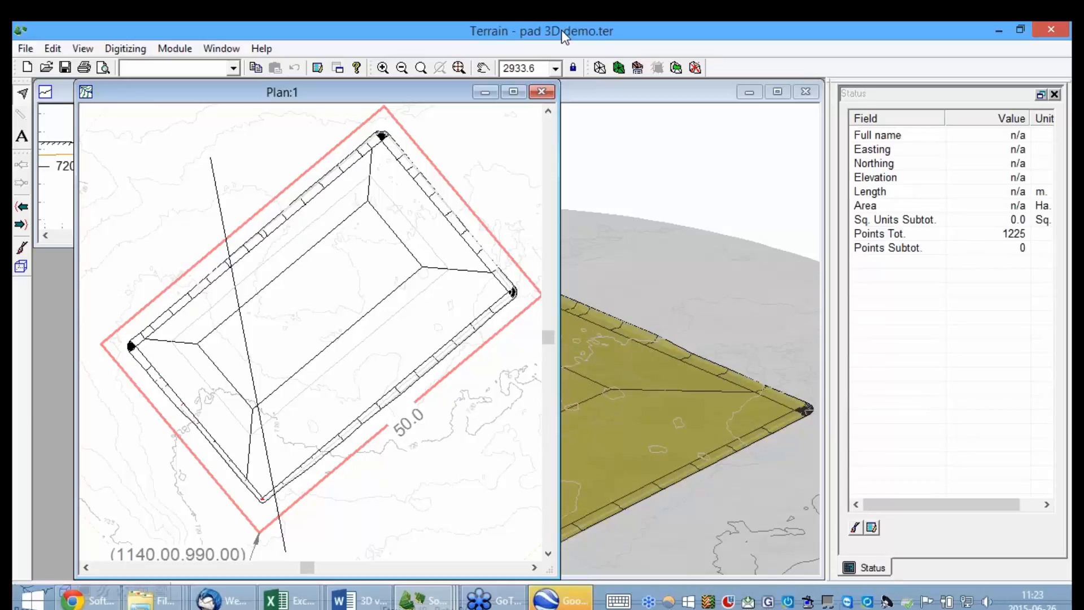
{"action": "left_click", "coordinate": [605, 96]}
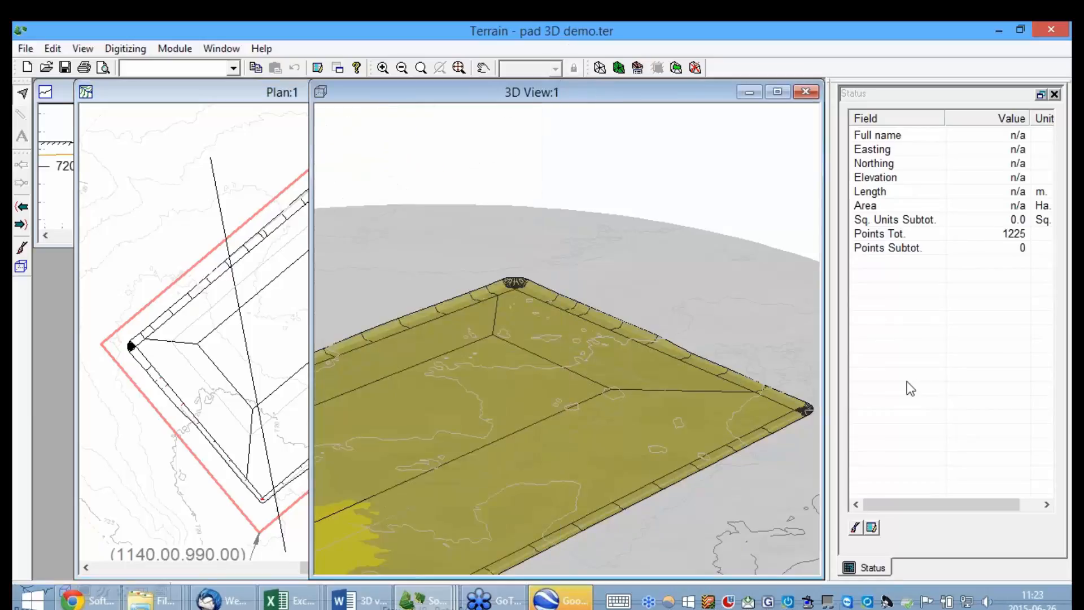
{"action": "right_click", "coordinate": [499, 304]}
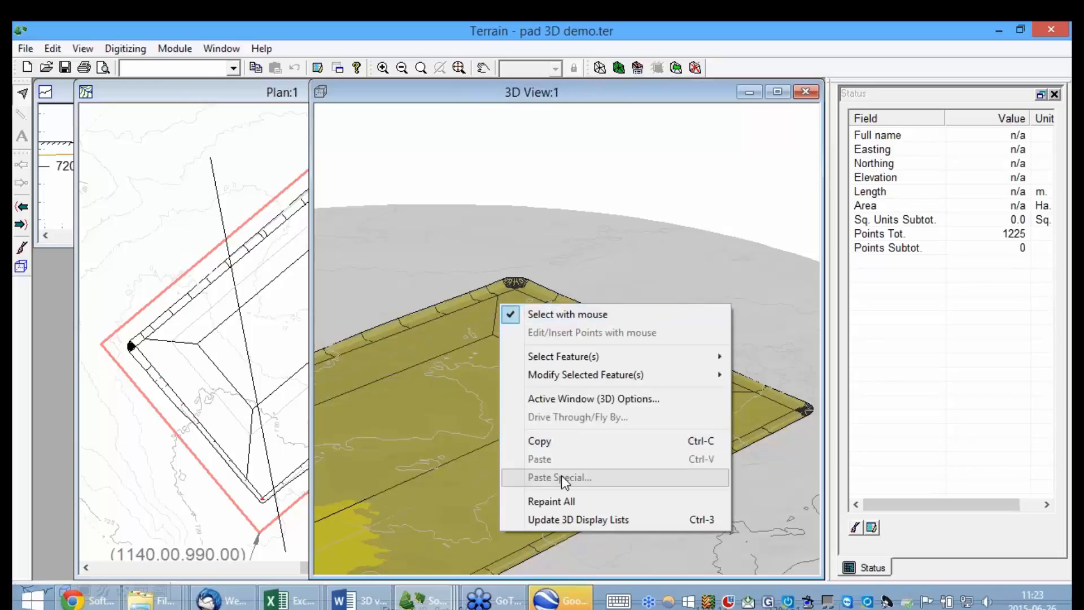
{"action": "left_click", "coordinate": [585, 398]}
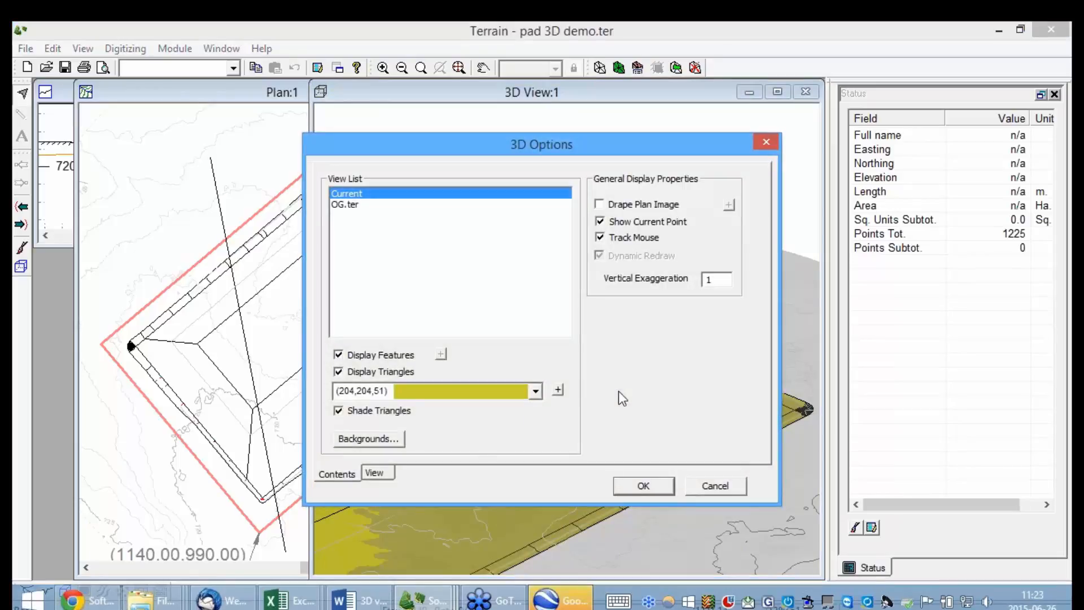
{"action": "left_click", "coordinate": [373, 473]}
{"action": "left_click", "coordinate": [353, 472]}
{"action": "left_click", "coordinate": [557, 390]}
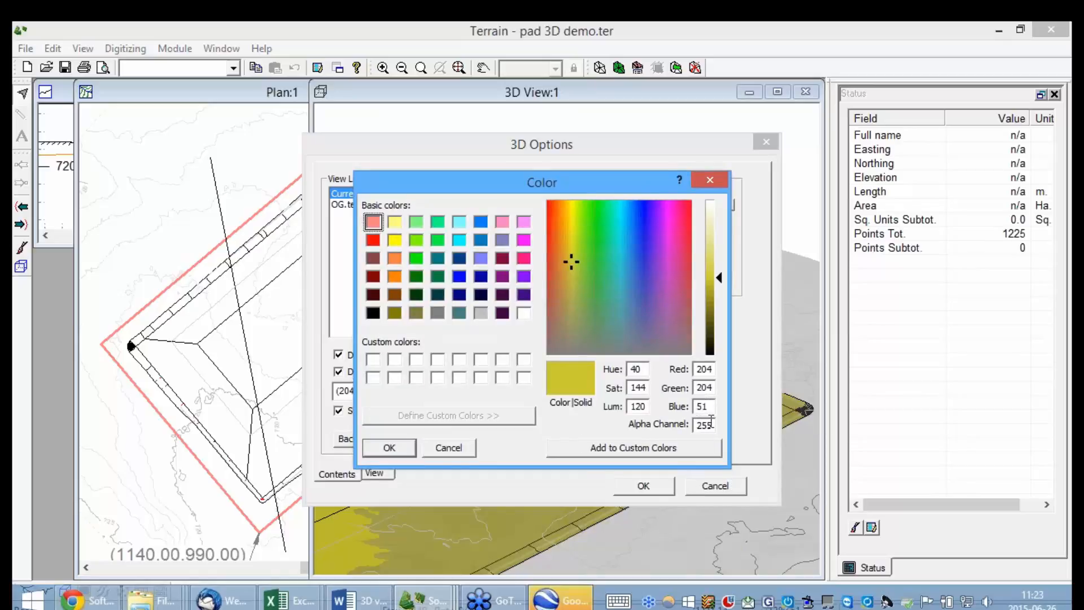
{"action": "left_click", "coordinate": [460, 448]}
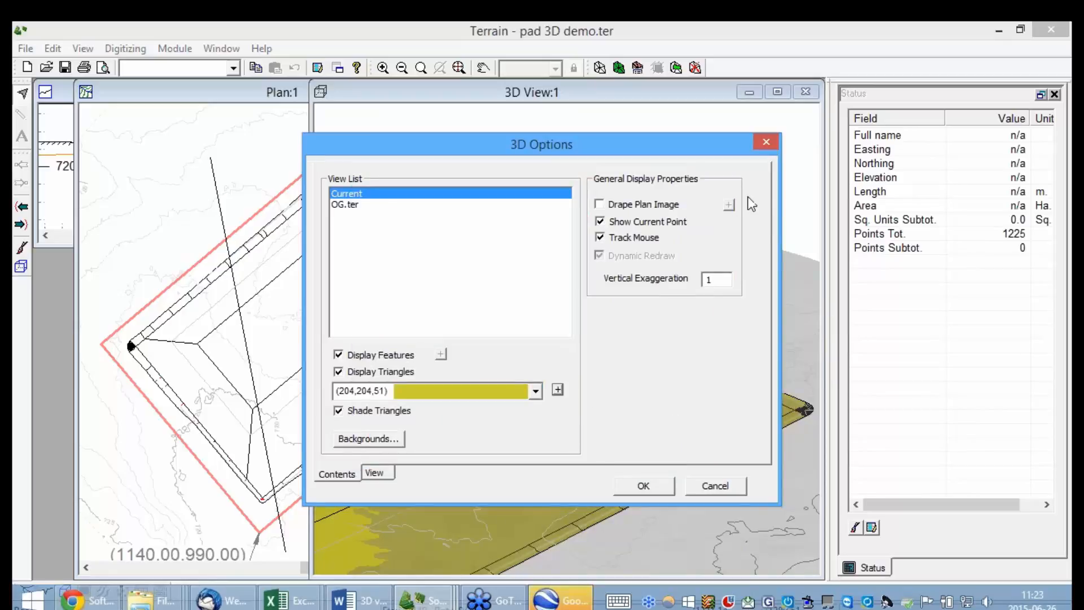
Compare the 3D display settings of the Current and OG.ter surfaces and close the 3D options without changes.
{"action": "left_click", "coordinate": [351, 203]}
{"action": "left_click", "coordinate": [351, 194]}
{"action": "left_click", "coordinate": [347, 205]}
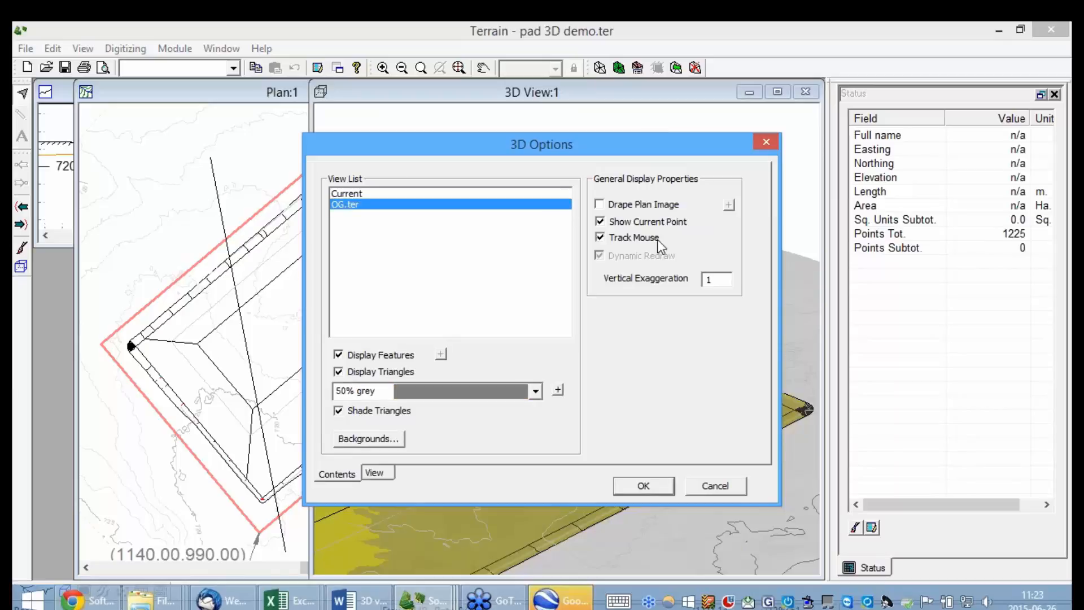
{"action": "left_click", "coordinate": [715, 487]}
{"action": "mouse_move", "coordinate": [399, 602]}
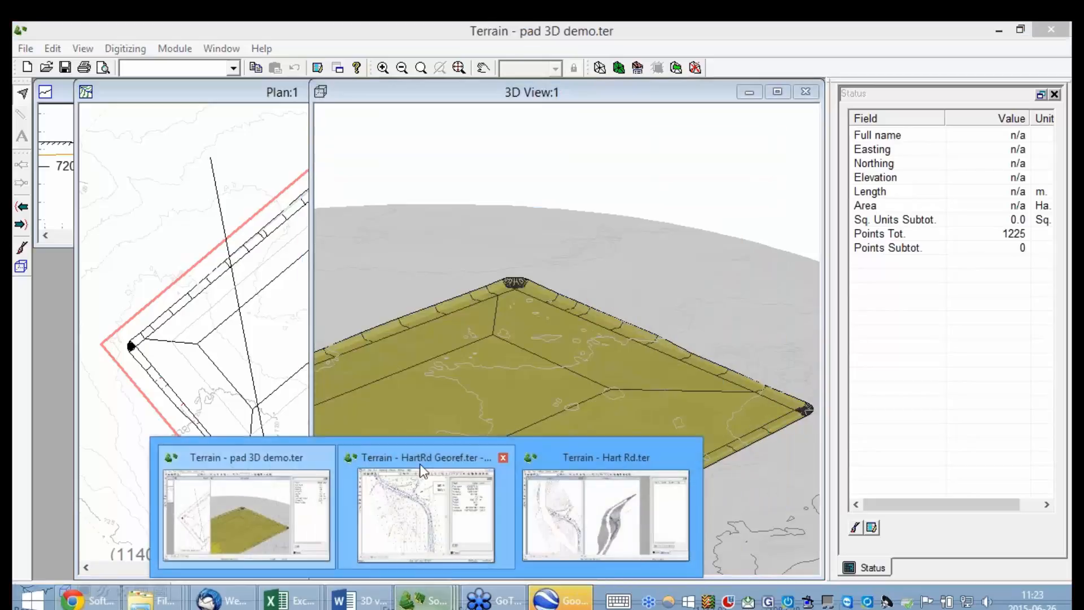
{"action": "mouse_move", "coordinate": [422, 456]}
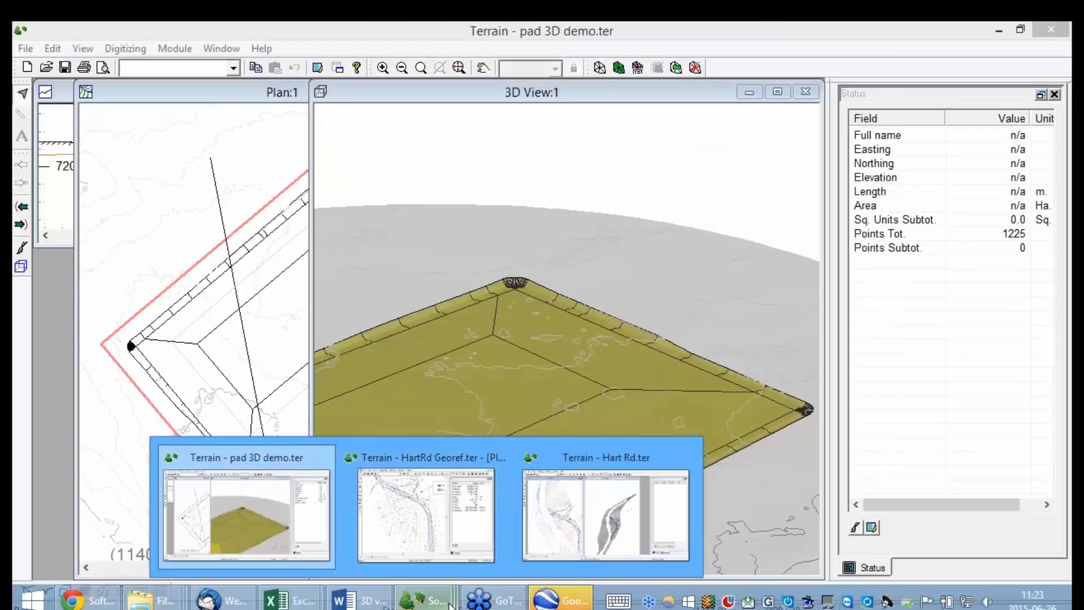
{"action": "left_click", "coordinate": [496, 31]}
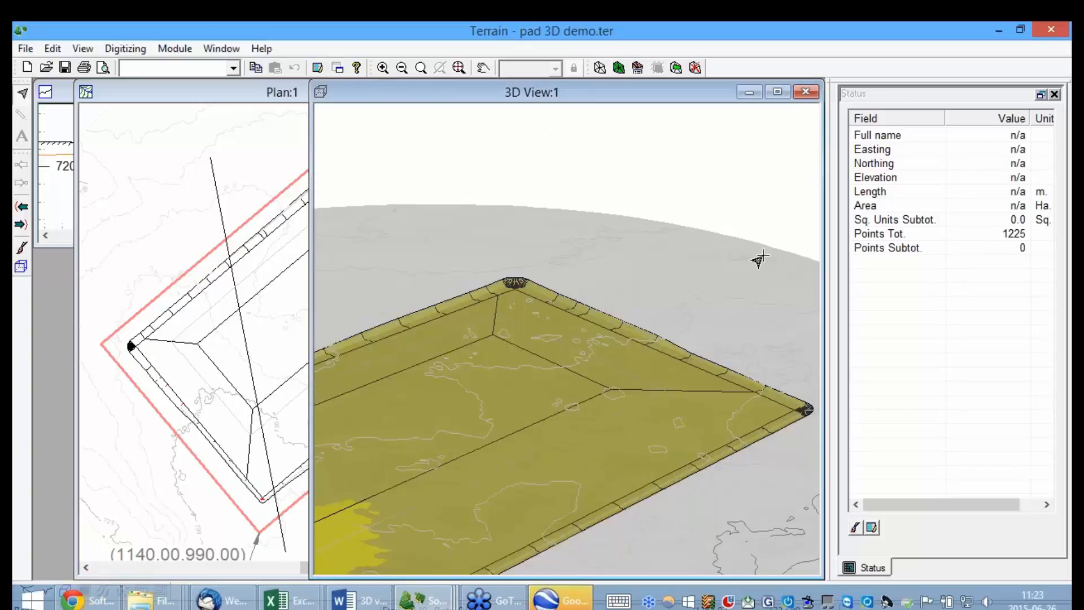
{"action": "mouse_move", "coordinate": [759, 259]}
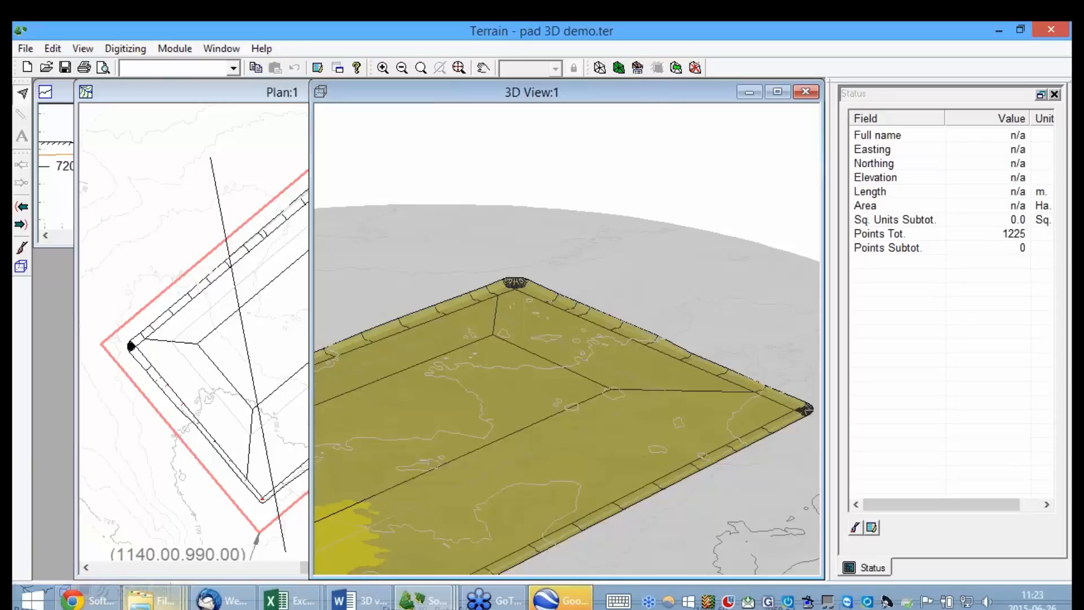
Start Softree Location from the Main folder and open the recent design Hart Rd optimal 3D demo.dsn.
{"action": "left_click", "coordinate": [146, 599]}
{"action": "left_click", "coordinate": [126, 497]}
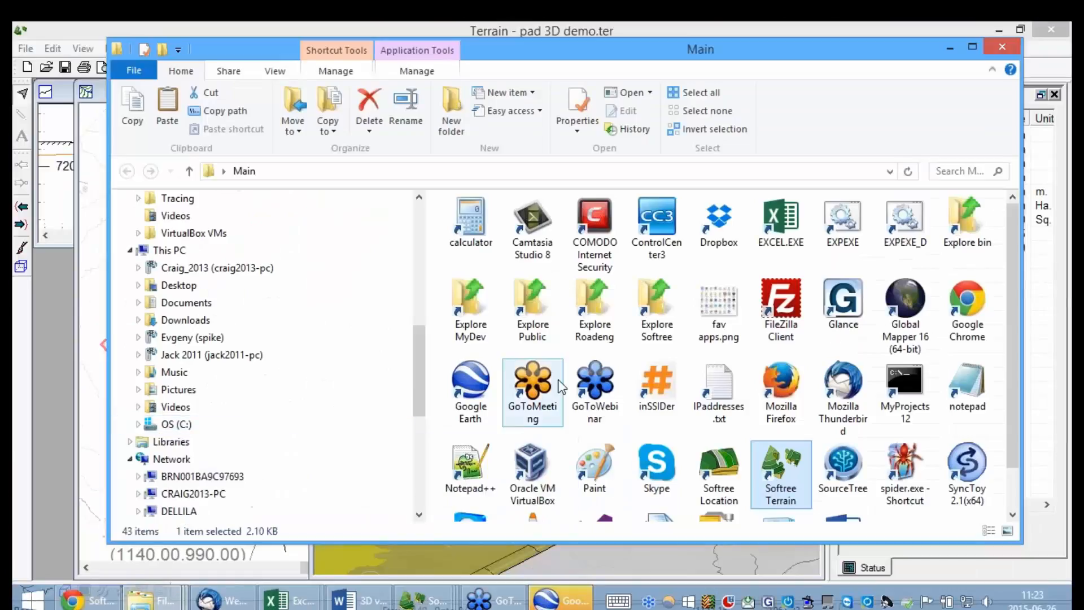
{"action": "double_click", "coordinate": [741, 471]}
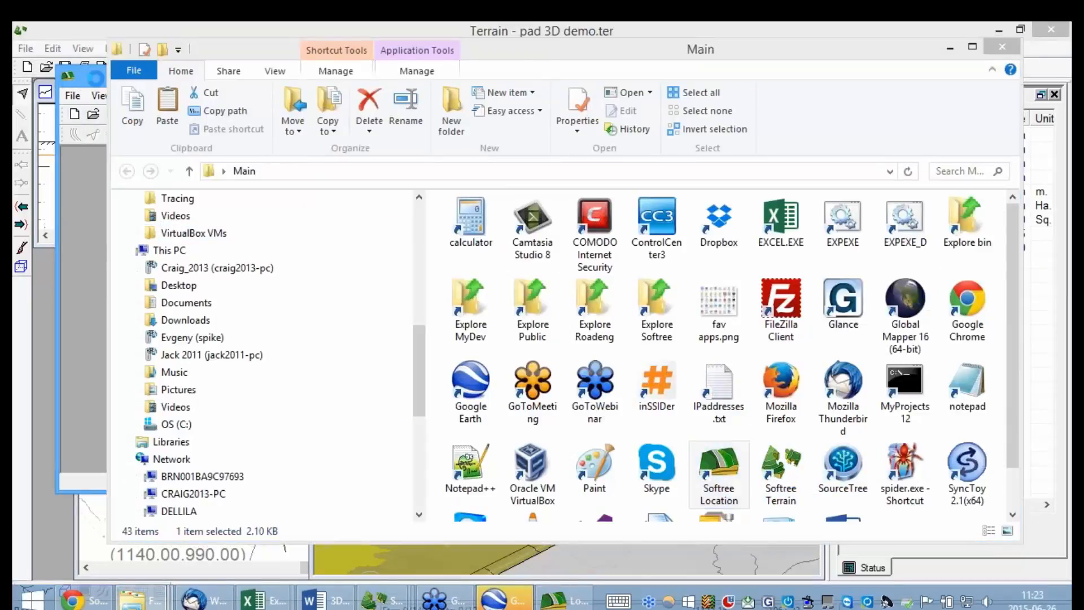
{"action": "left_click", "coordinate": [73, 95]}
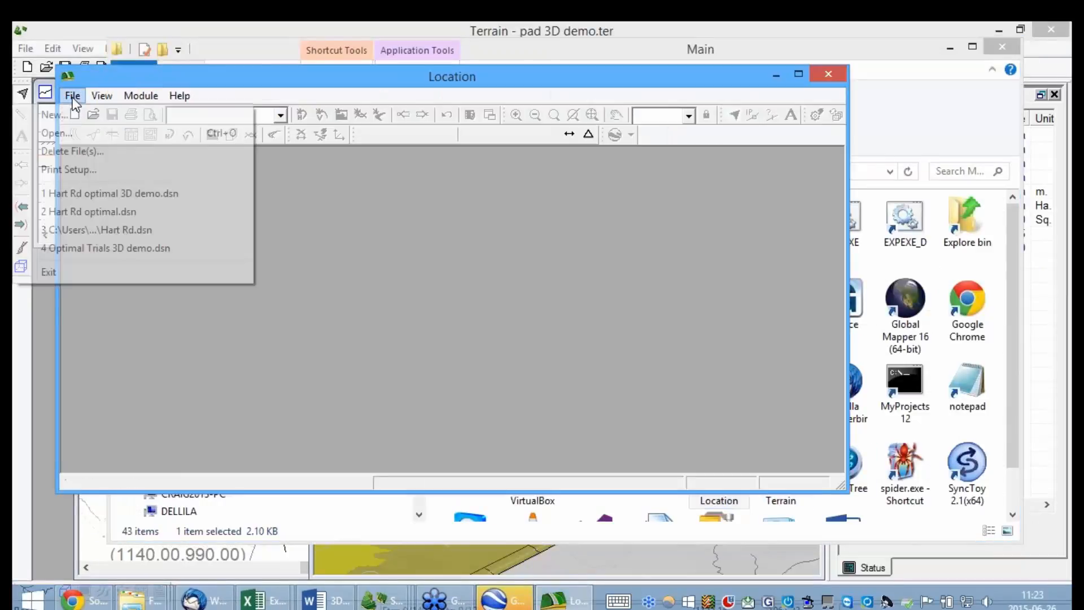
{"action": "left_click", "coordinate": [104, 193]}
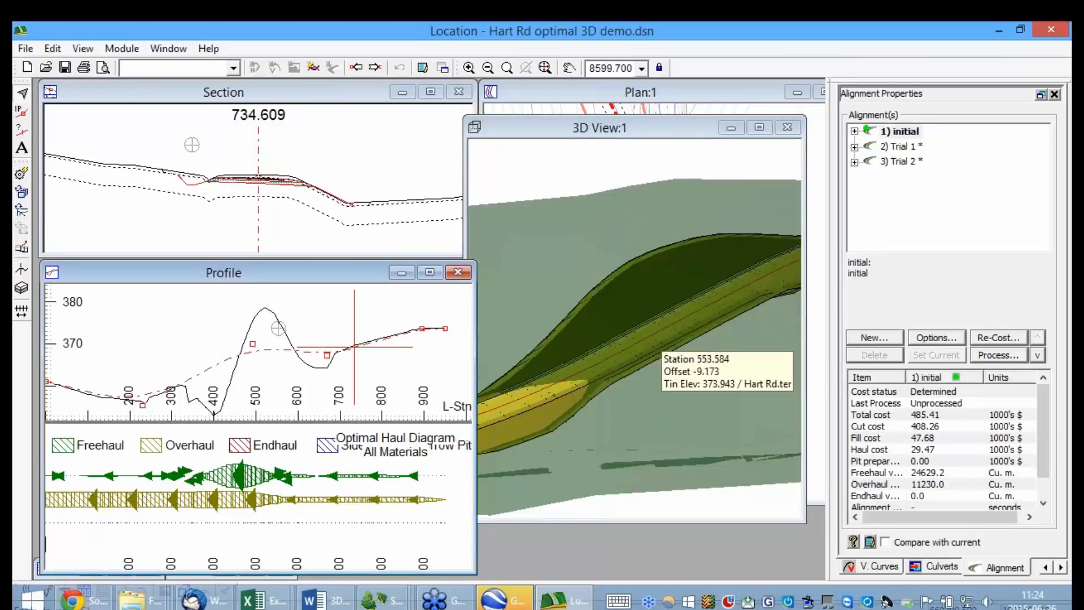
Examine the Hart Rd design's cut and fill surfaces along the road in the 3D view from several distances and angles.
{"action": "left_click", "coordinate": [577, 135]}
{"action": "right_click", "coordinate": [601, 370]}
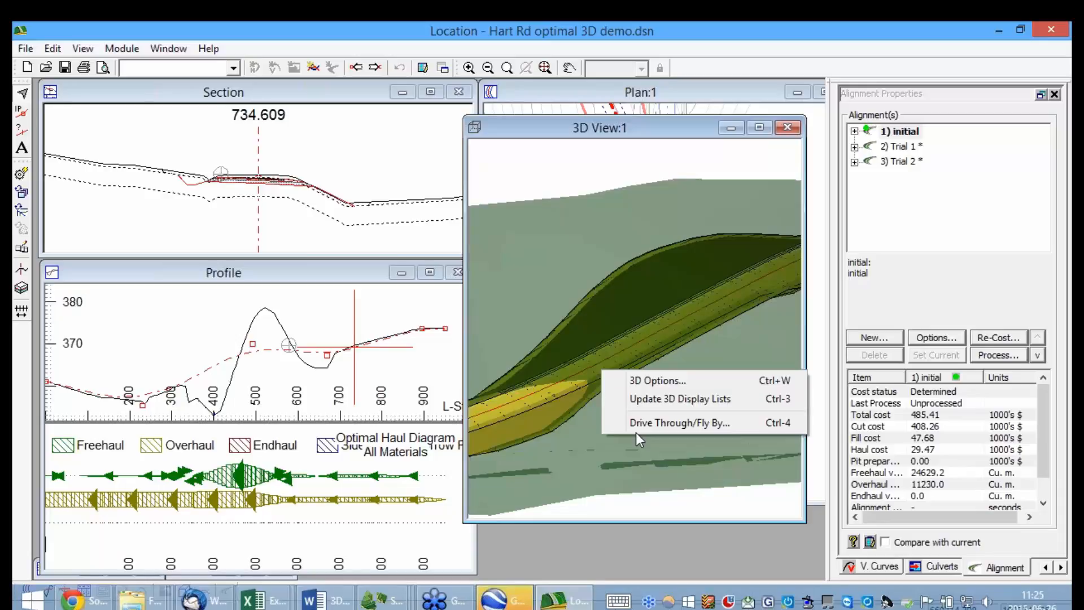
{"action": "left_click", "coordinate": [678, 143]}
{"action": "mouse_move", "coordinate": [636, 330]}
{"action": "left_mouse_down"}
{"action": "mouse_move", "coordinate": [650, 353]}
{"action": "mouse_move", "coordinate": [675, 324]}
{"action": "mouse_move", "coordinate": [655, 290]}
{"action": "mouse_move", "coordinate": [638, 329]}
{"action": "left_mouse_up"}
{"action": "scroll", "coordinate": [668, 300], "scroll_direction": "up", "scroll_amount": 3}
{"action": "scroll", "coordinate": [668, 300], "scroll_direction": "down", "scroll_amount": 6}
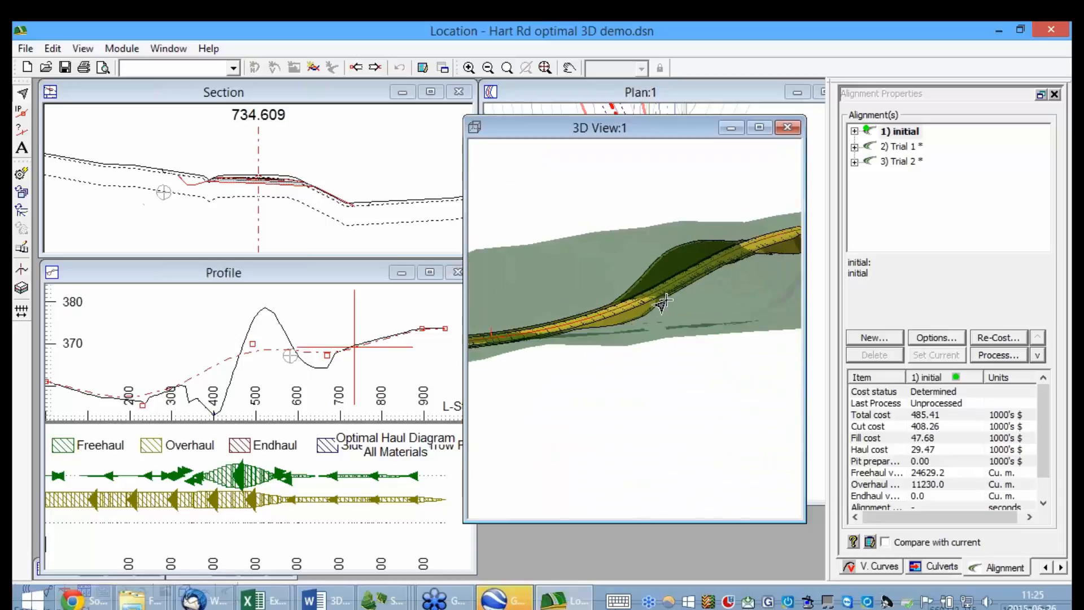
{"action": "left_click_drag", "start_coordinate": [624, 350], "coordinate": [661, 359]}
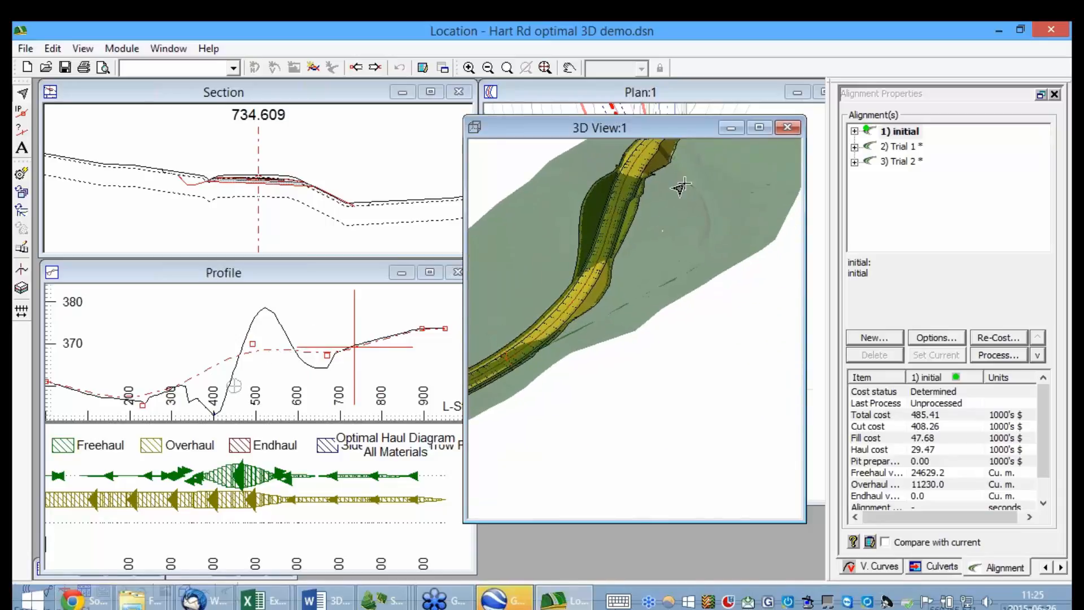
{"action": "middle_click_drag", "start_coordinate": [680, 186], "coordinate": [685, 311]}
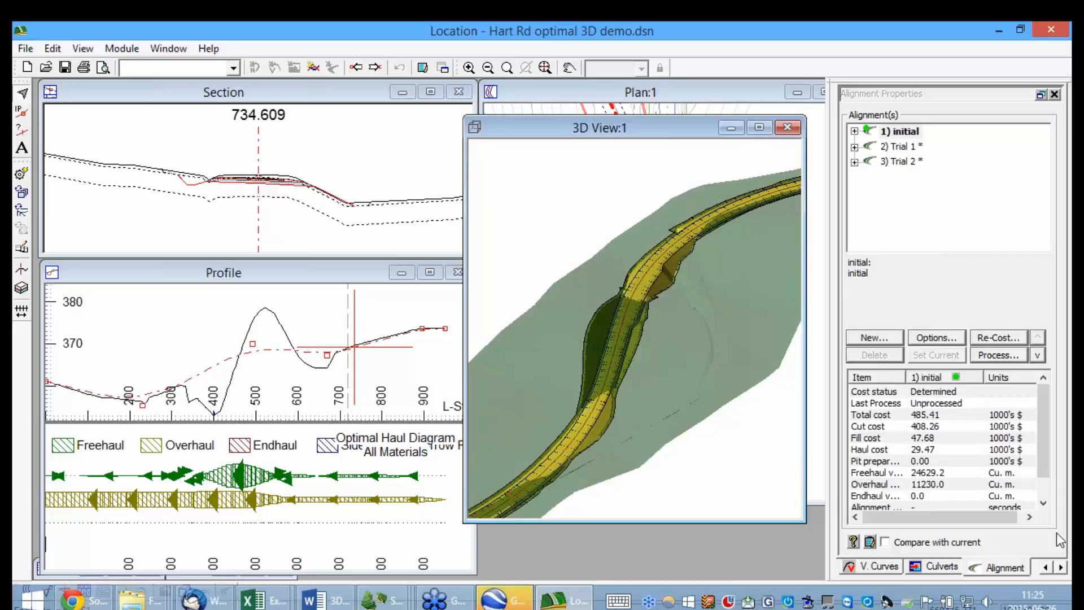
{"action": "mouse_move", "coordinate": [504, 600]}
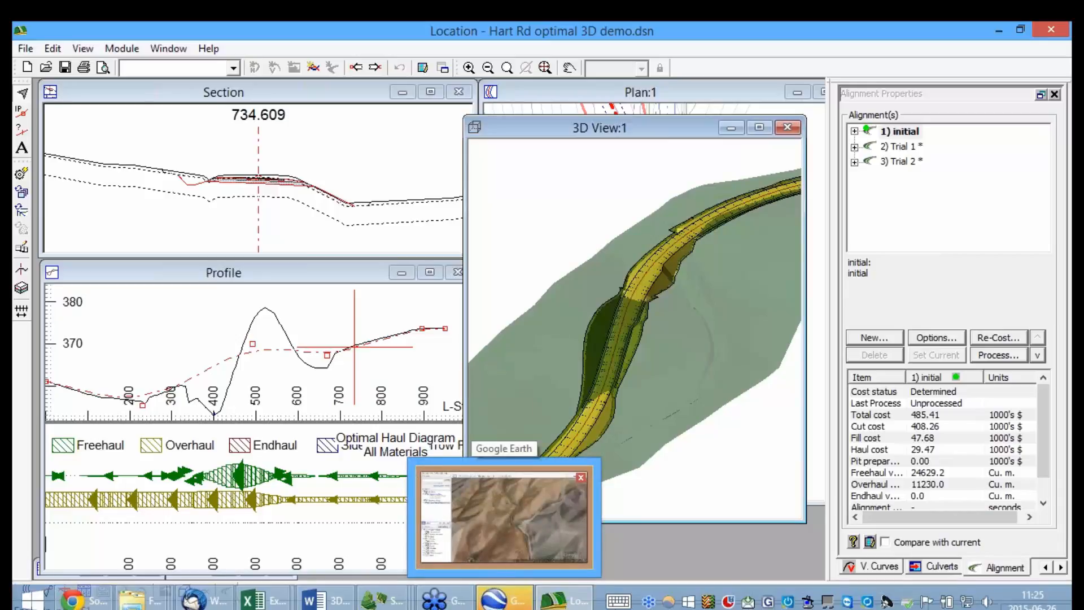
{"action": "mouse_move", "coordinate": [582, 379]}
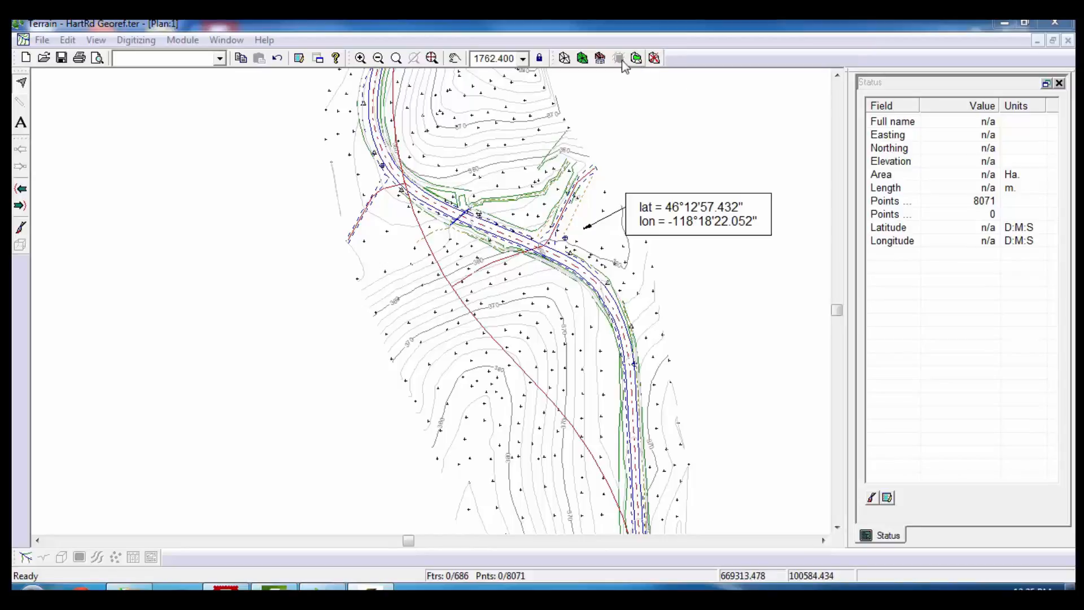
Show the Export Tools toolbar and dock it in the main toolbar row after the TIN tools.
{"action": "right_click", "coordinate": [602, 57]}
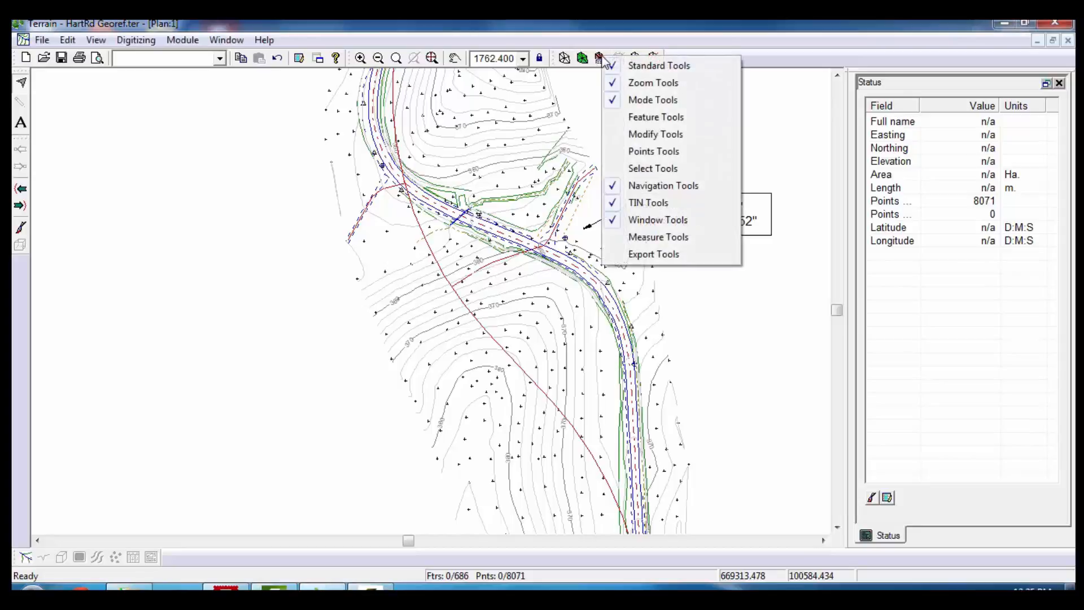
{"action": "left_click", "coordinate": [636, 255]}
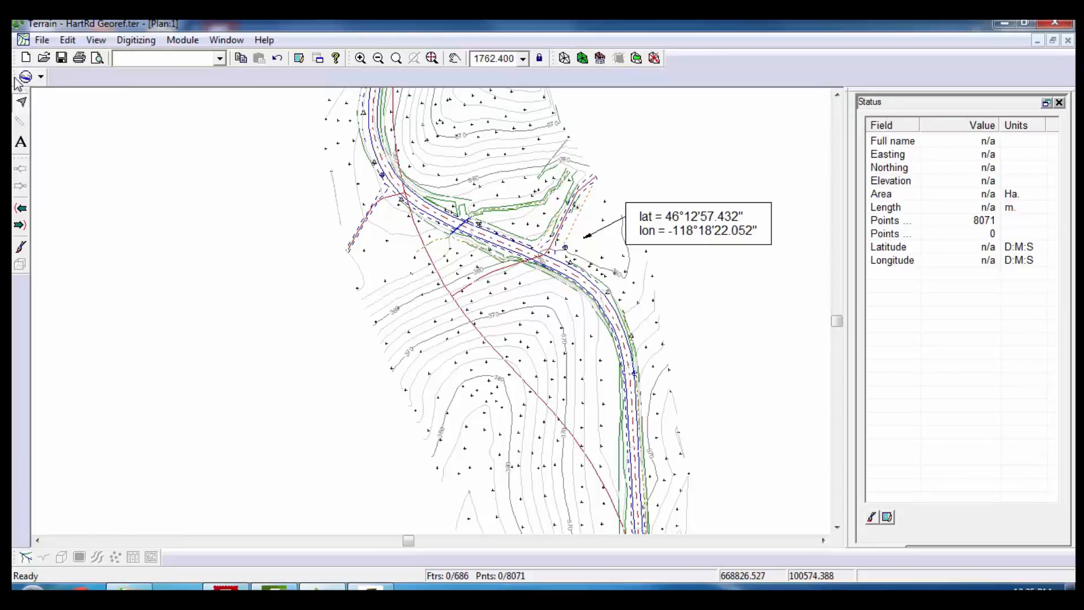
{"action": "left_click_drag", "start_coordinate": [15, 78], "coordinate": [678, 73]}
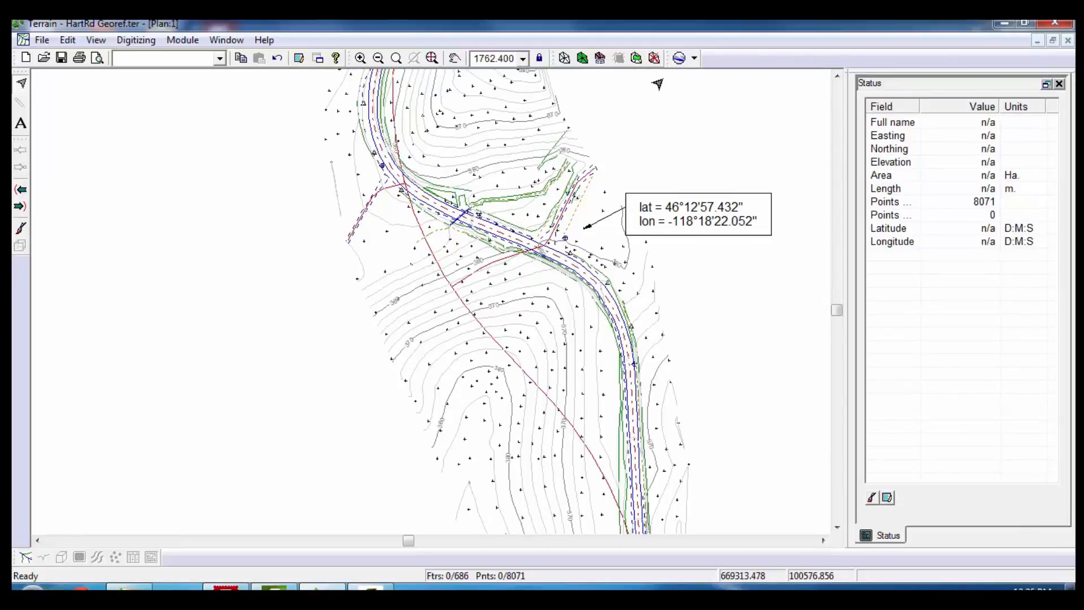
Review the Google Earth export options, select the CENTERLI-2 alignment, and export only selected features with opening in Google Earth enabled.
{"action": "left_click", "coordinate": [680, 61]}
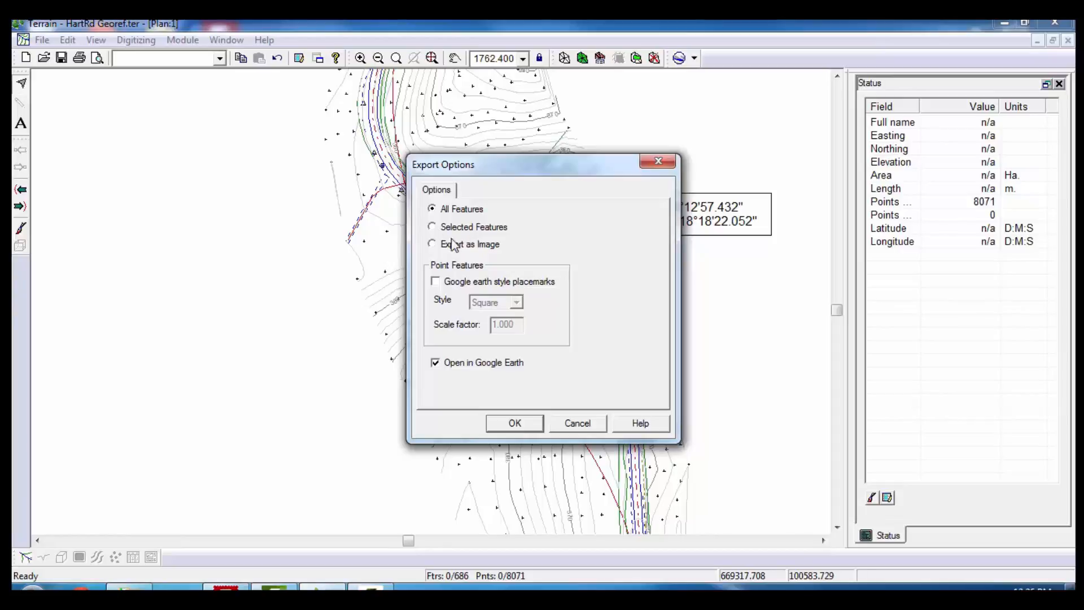
{"action": "left_click", "coordinate": [580, 428]}
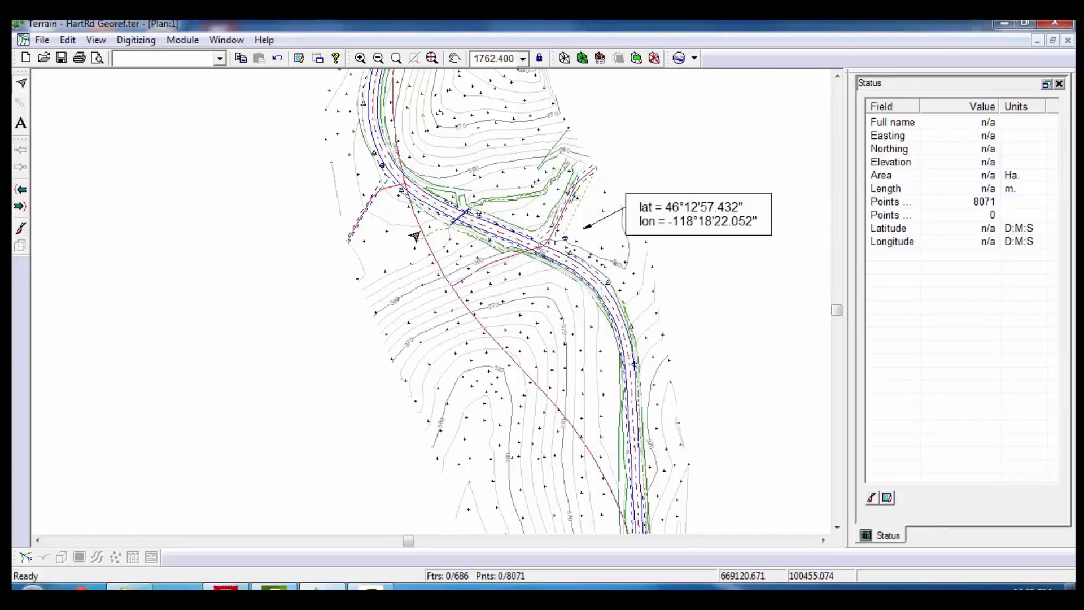
{"action": "left_click", "coordinate": [415, 236]}
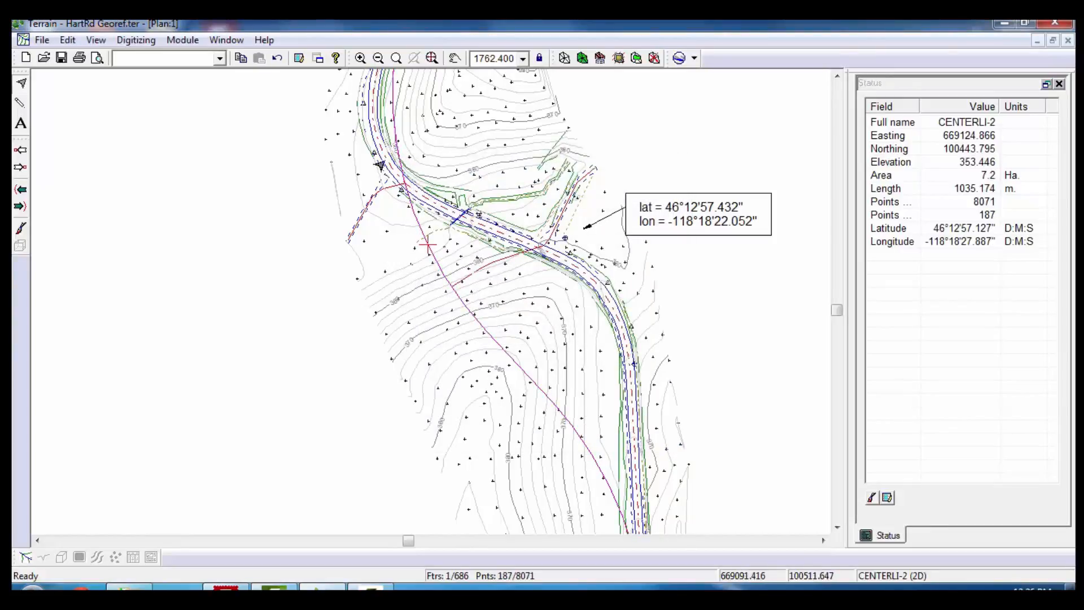
{"action": "left_click", "coordinate": [680, 58]}
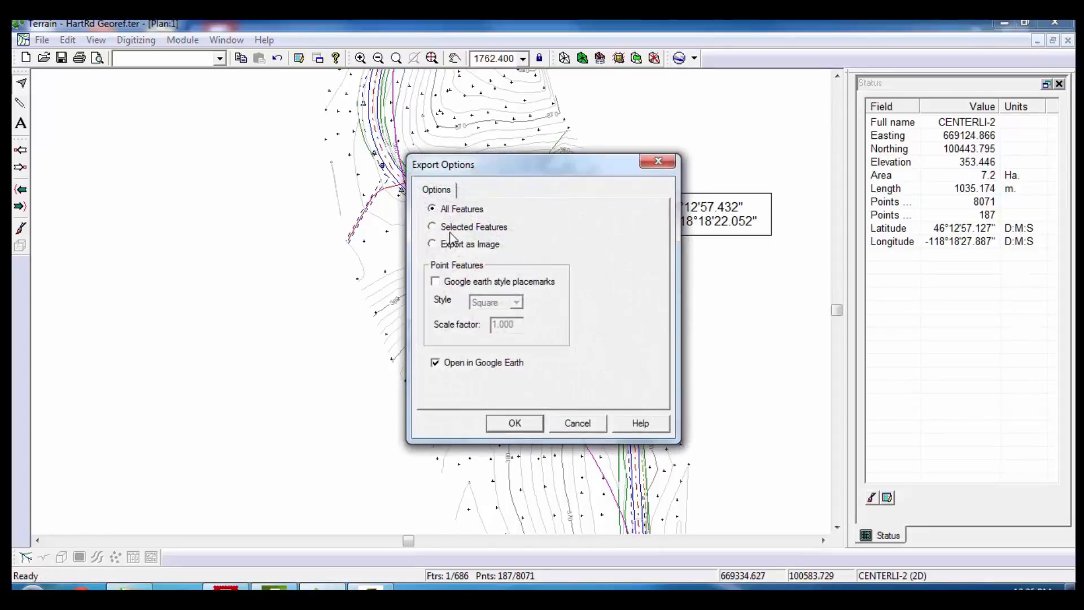
{"action": "left_click", "coordinate": [467, 226]}
{"action": "left_click", "coordinate": [514, 423]}
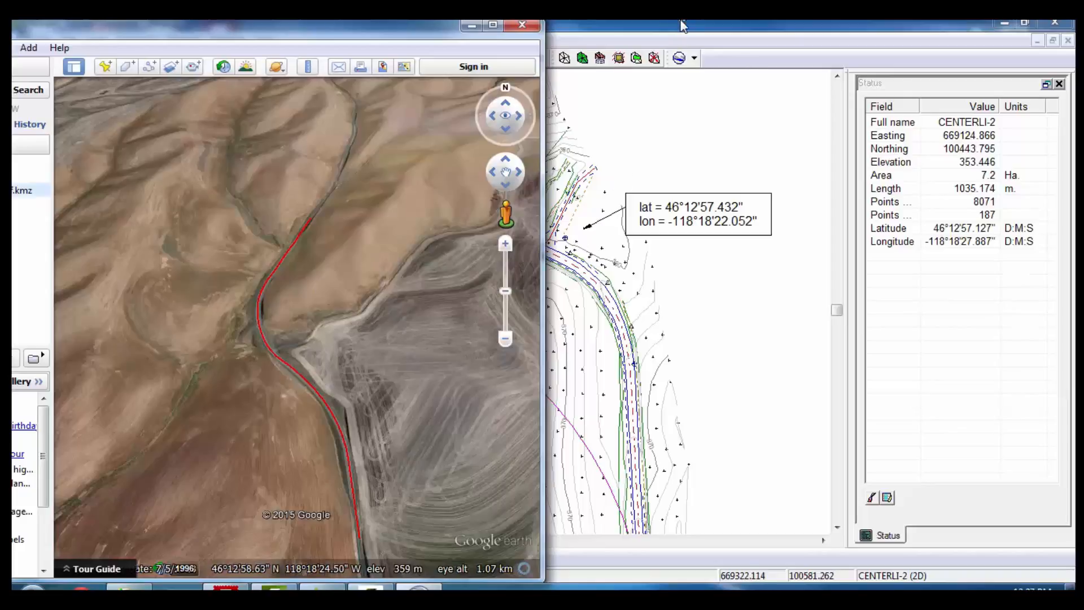
Restore the Terrain window beside Google Earth, reselect the CENTERLI-2 alignment, and narrow the Status pane to widen the plan view.
{"action": "left_click", "coordinate": [606, 28]}
{"action": "double_click", "coordinate": [606, 25]}
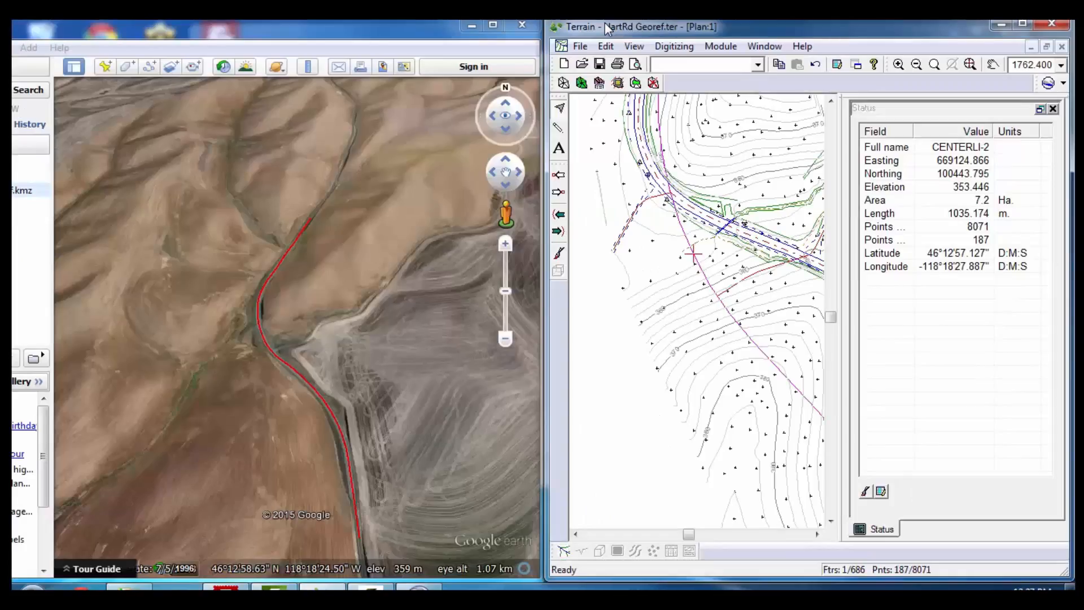
{"action": "left_click", "coordinate": [597, 317]}
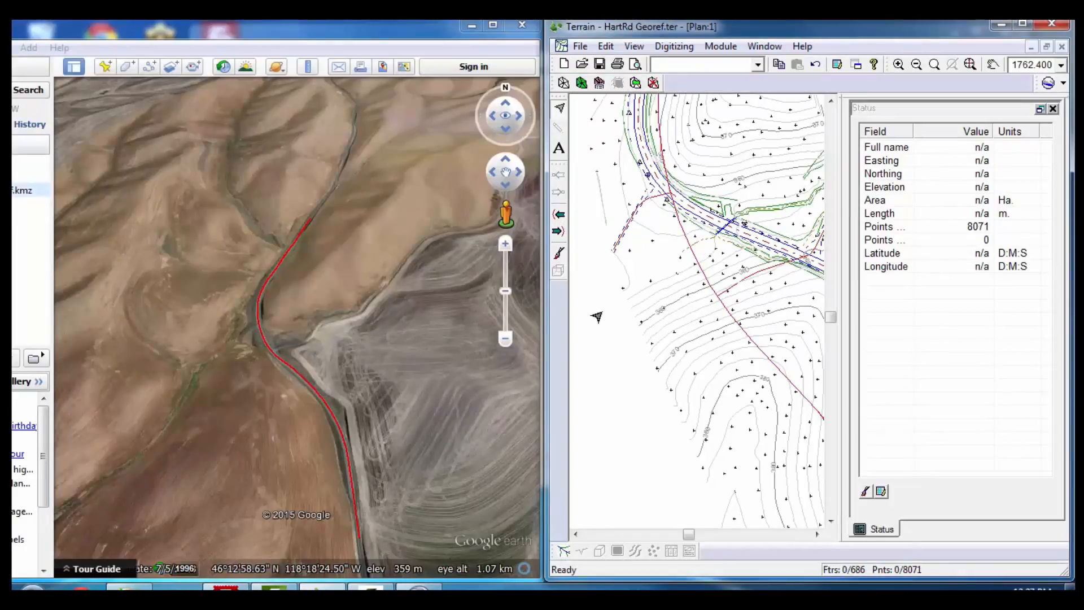
{"action": "left_click", "coordinate": [681, 245]}
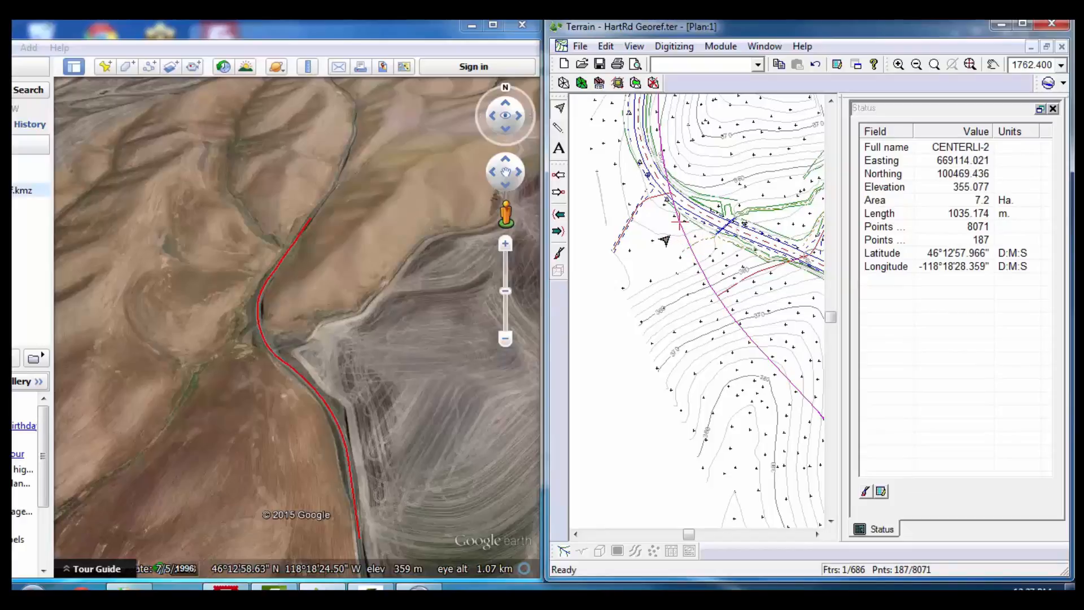
{"action": "left_click", "coordinate": [695, 323]}
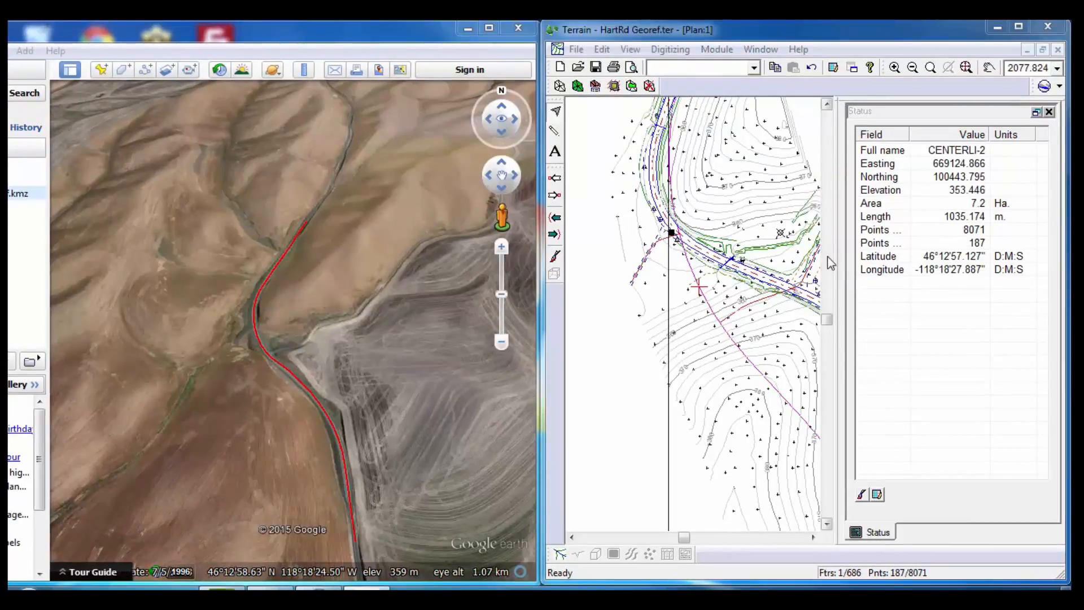
{"action": "left_click_drag", "start_coordinate": [837, 253], "coordinate": [972, 265]}
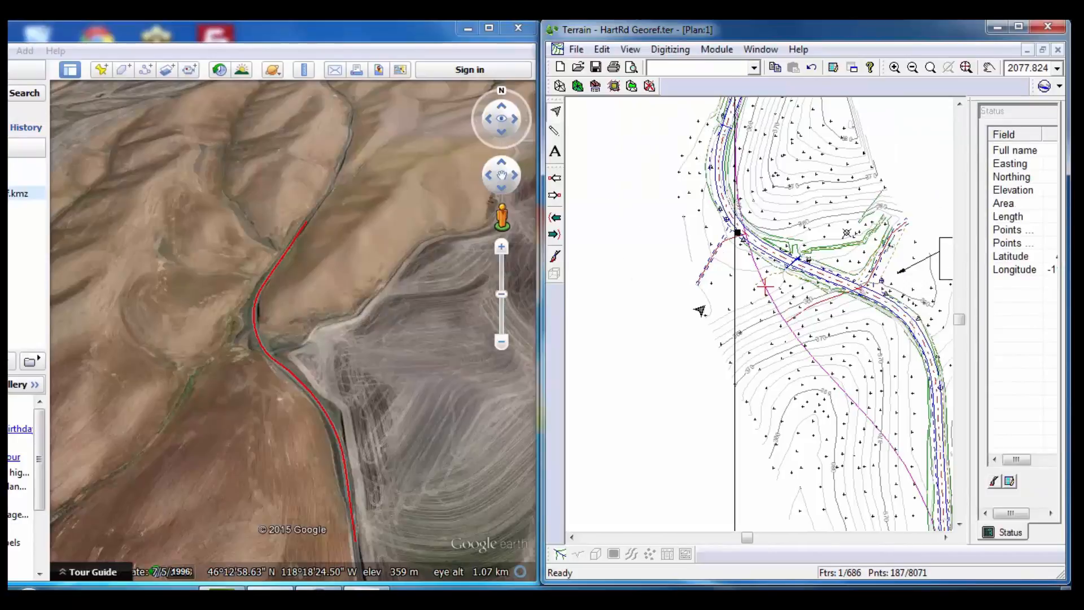
Move the CENTERLI-2 alignment slightly east in the plan and accept the draped feature warning, suppressing further display of it.
{"action": "scroll", "coordinate": [748, 264], "scroll_direction": "up", "scroll_amount": 1}
{"action": "scroll", "coordinate": [750, 264], "scroll_direction": "down", "scroll_amount": 5}
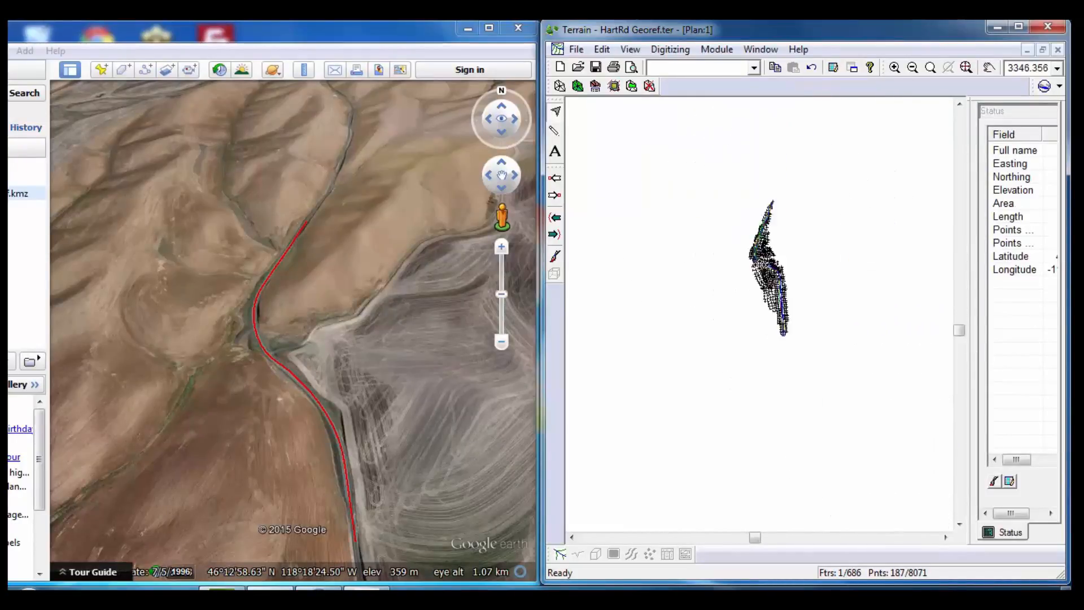
{"action": "mouse_move", "coordinate": [759, 264]}
{"action": "scroll", "coordinate": [759, 264], "scroll_direction": "up", "scroll_amount": 8}
{"action": "scroll", "coordinate": [760, 264], "scroll_direction": "down", "scroll_amount": 10}
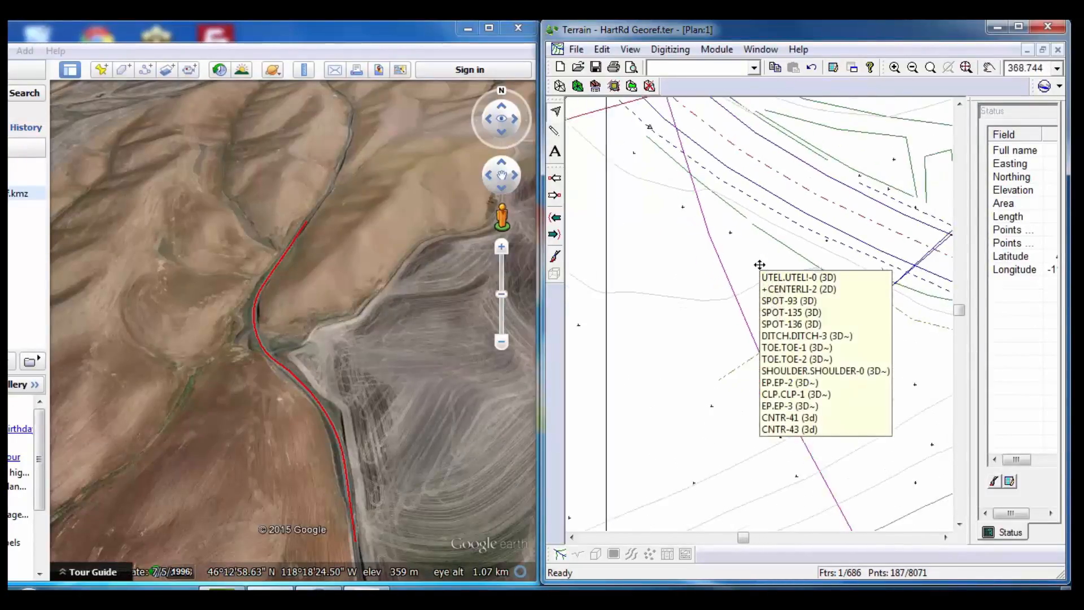
{"action": "scroll", "coordinate": [759, 264], "scroll_direction": "up", "scroll_amount": 6}
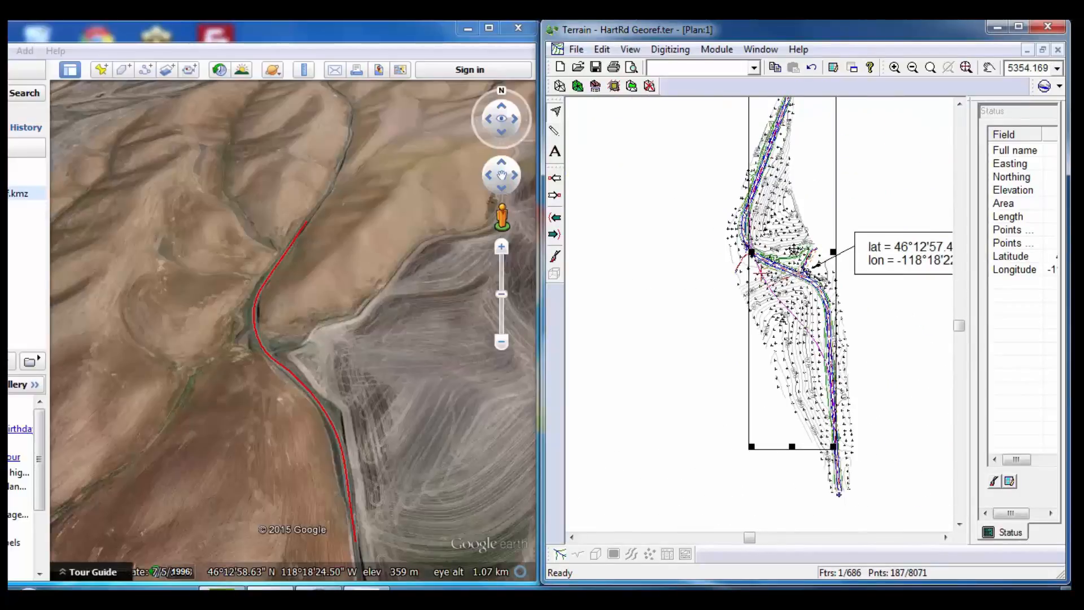
{"action": "left_click_drag", "start_coordinate": [794, 249], "coordinate": [809, 247]}
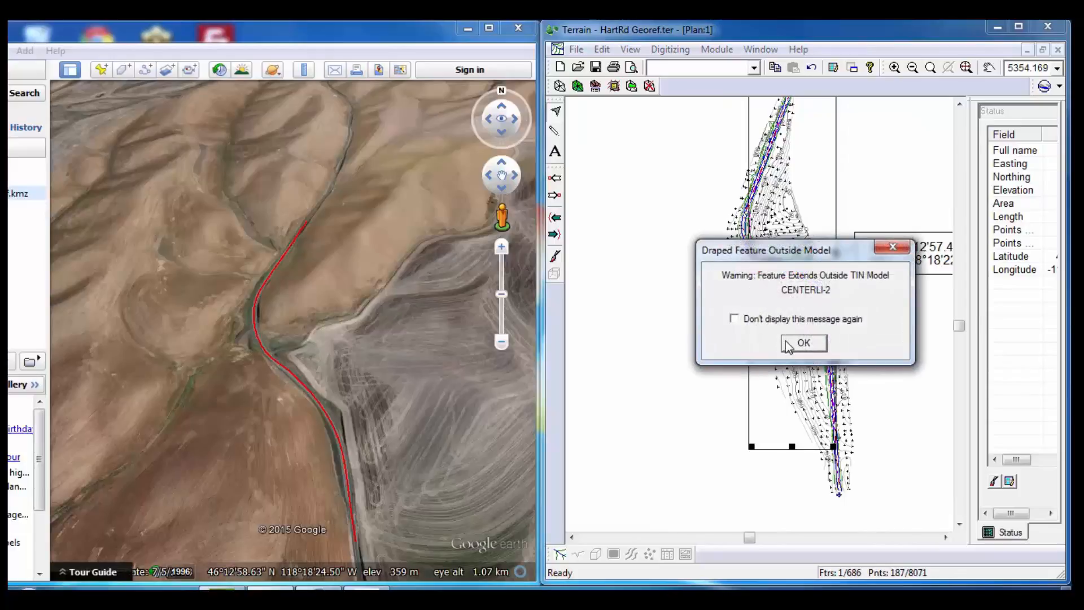
{"action": "left_click", "coordinate": [756, 319]}
{"action": "left_click", "coordinate": [791, 342]}
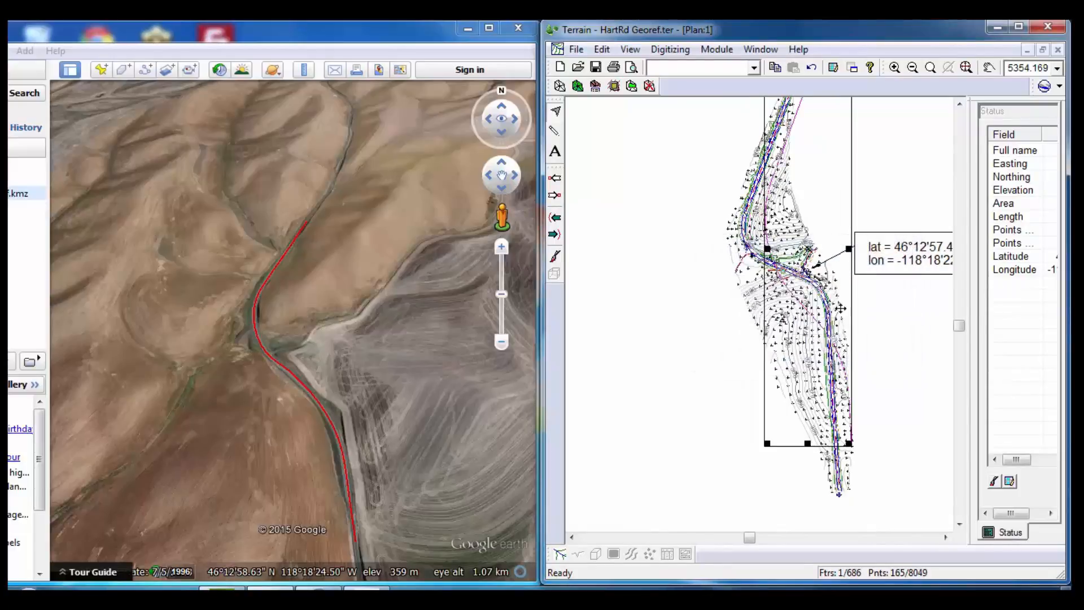
Adjust the selected alignment again at its north end and re-export it to Google Earth.
{"action": "scroll", "coordinate": [836, 224], "scroll_direction": "up", "scroll_amount": 1}
{"action": "left_click_drag", "start_coordinate": [959, 323], "coordinate": [957, 301]}
{"action": "left_click_drag", "start_coordinate": [811, 123], "coordinate": [837, 141]}
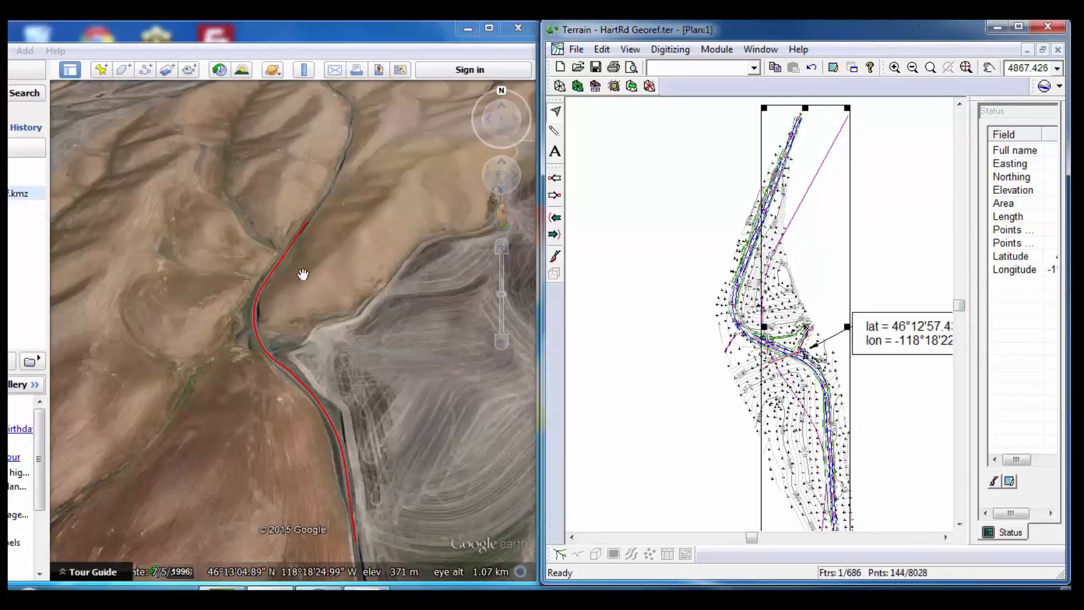
{"action": "left_click", "coordinate": [1041, 88]}
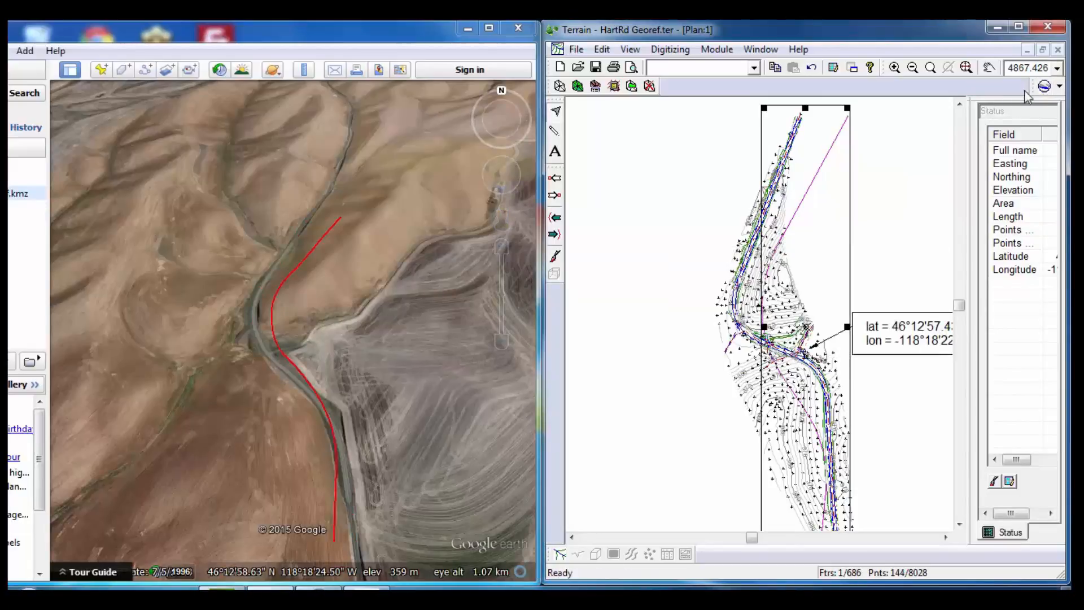